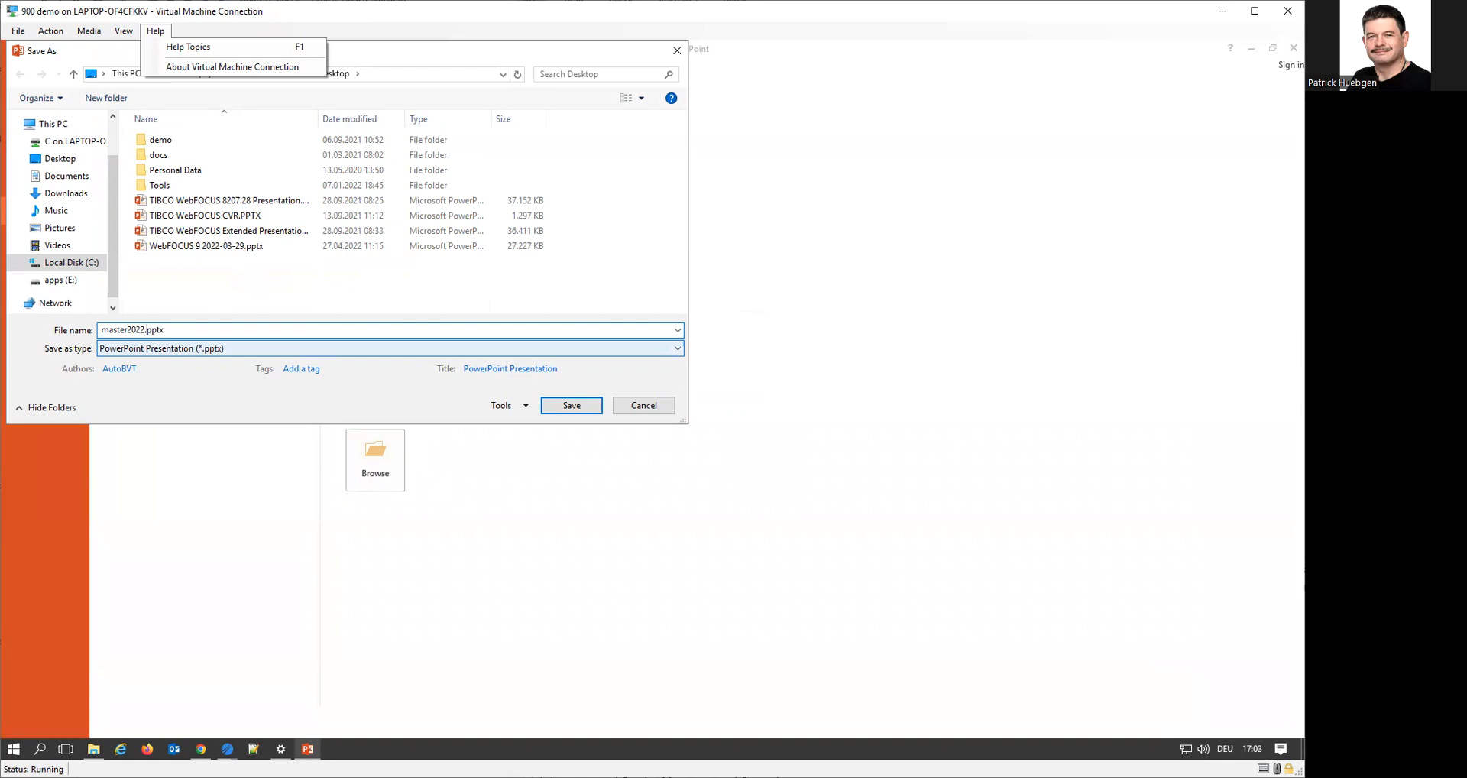
# Save the presentation to the Desktop as master2022.pptx, dismiss the Virtual Machine Connection information, and close the presentation
pyautogui.click(572, 405)
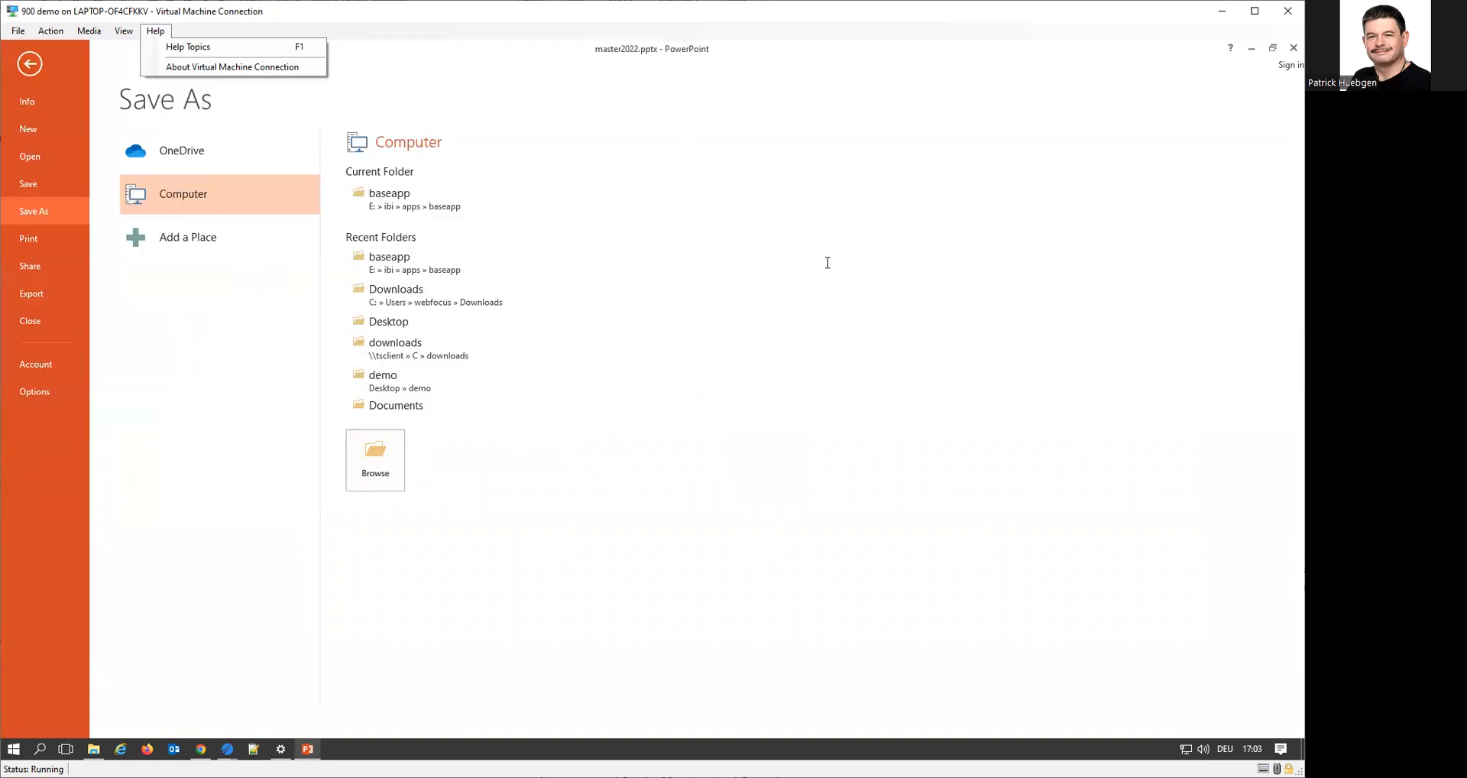
pyautogui.click(229, 67)
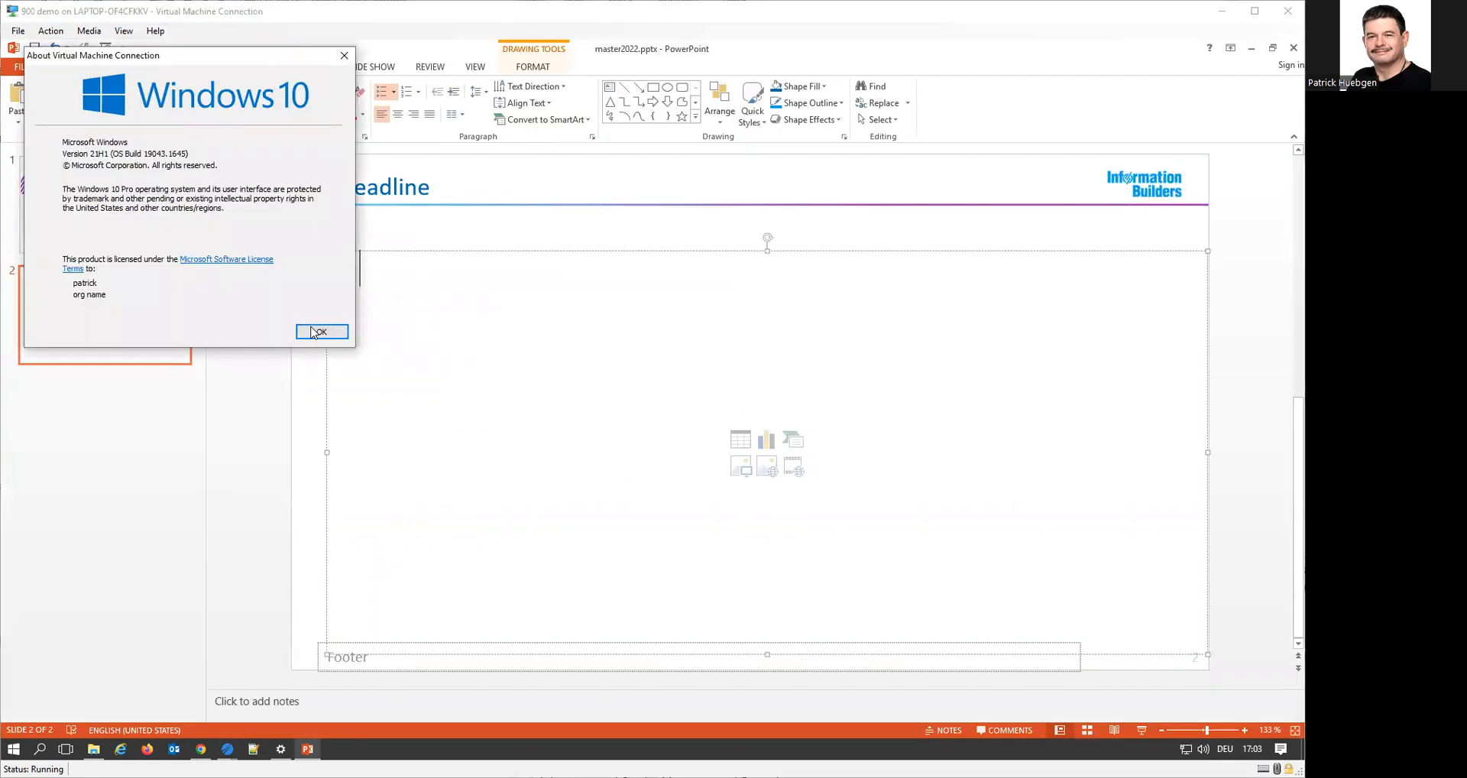
pyautogui.click(315, 332)
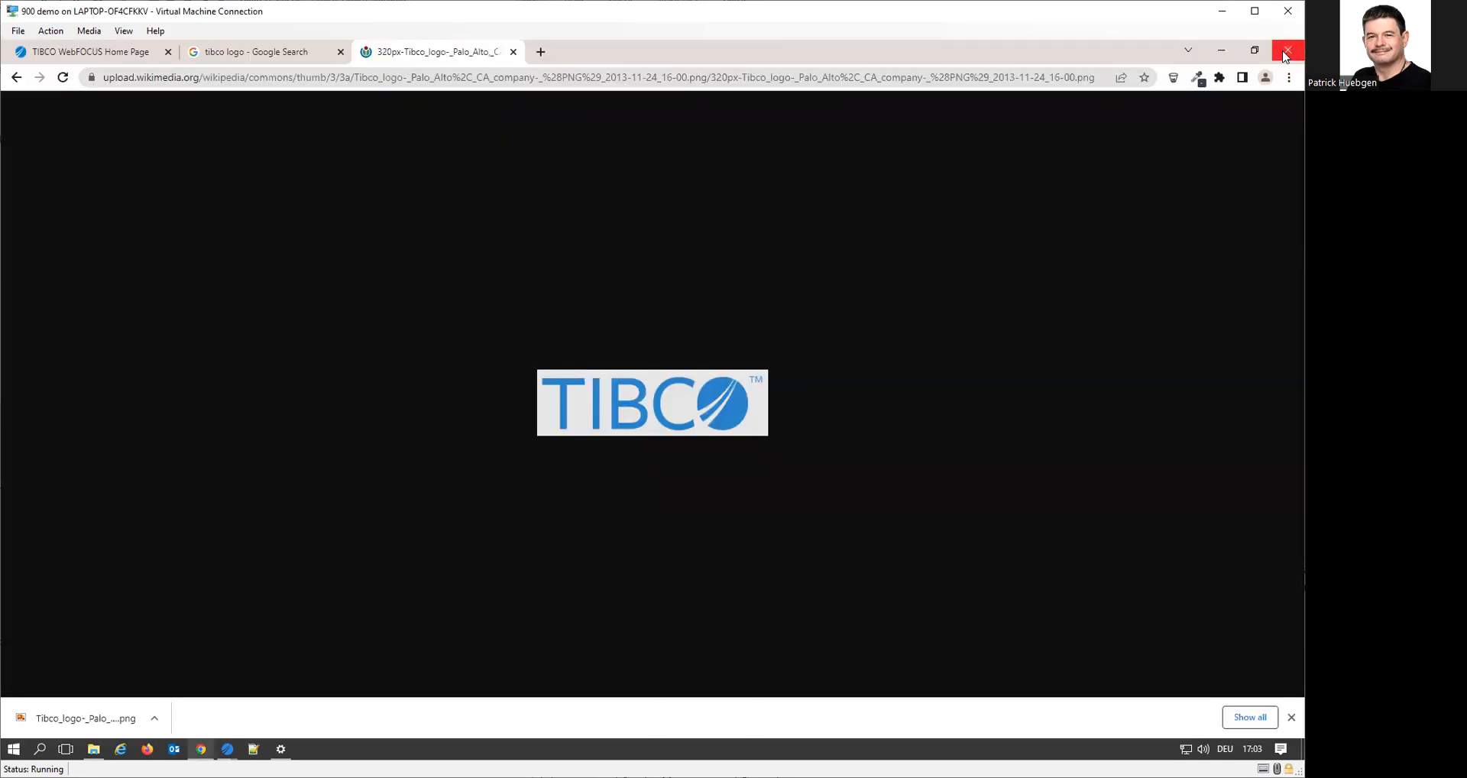
pyautogui.click(1294, 47)
# Switch to TIBCO WebFOCUS App Studio and examine which new item types can be created in the Personal Content folder
pyautogui.click(227, 749)
pyautogui.click(169, 690)
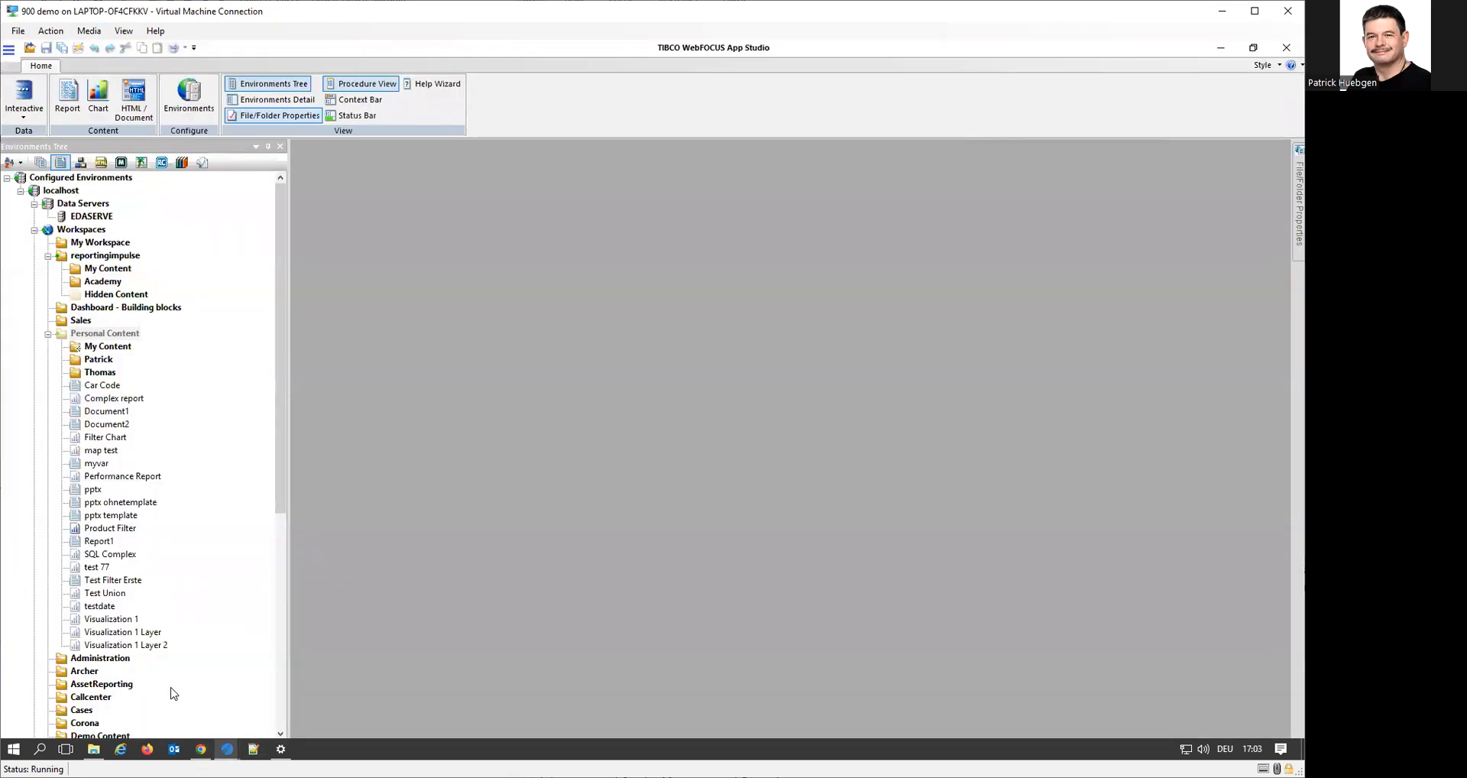
pyautogui.rightClick(103, 335)
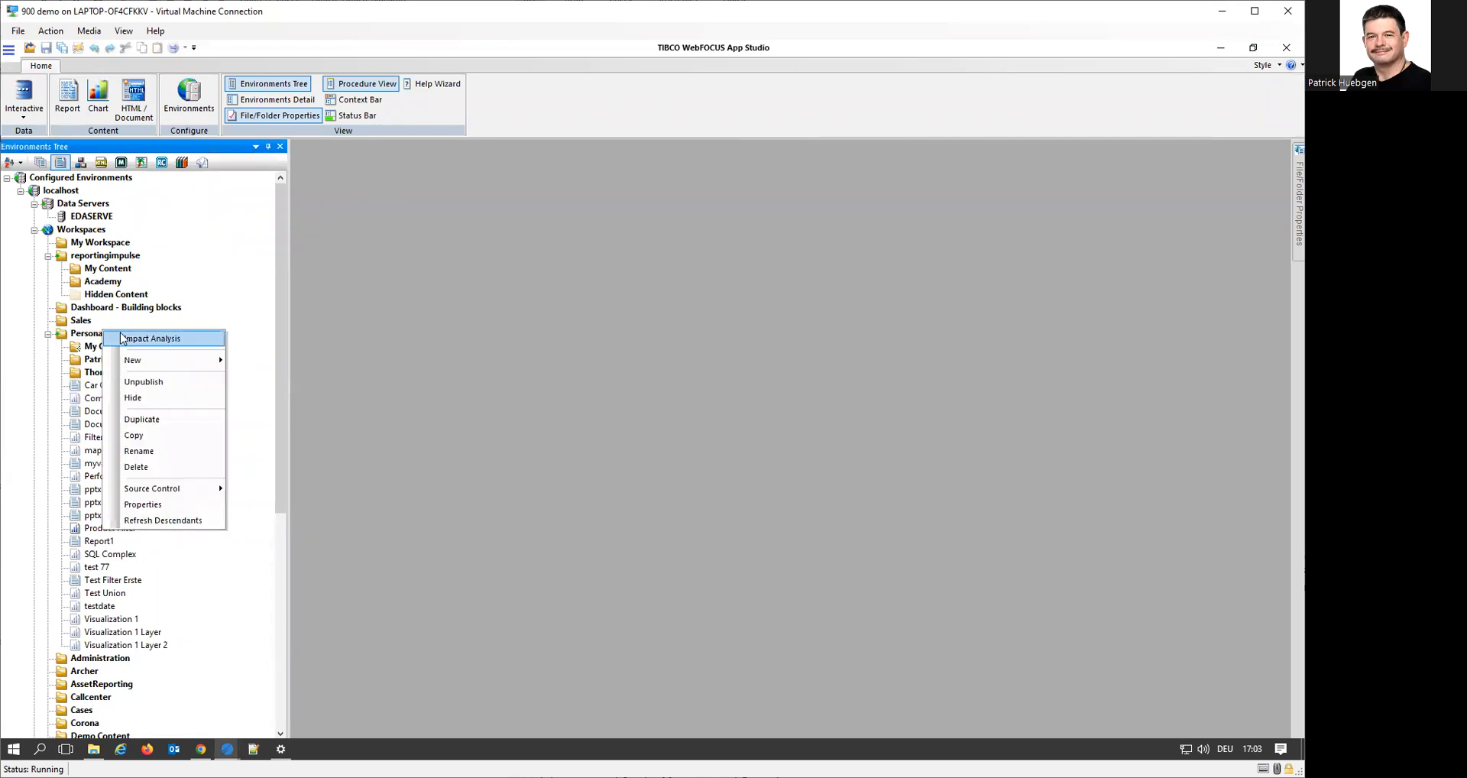
pyautogui.moveTo(182, 369)
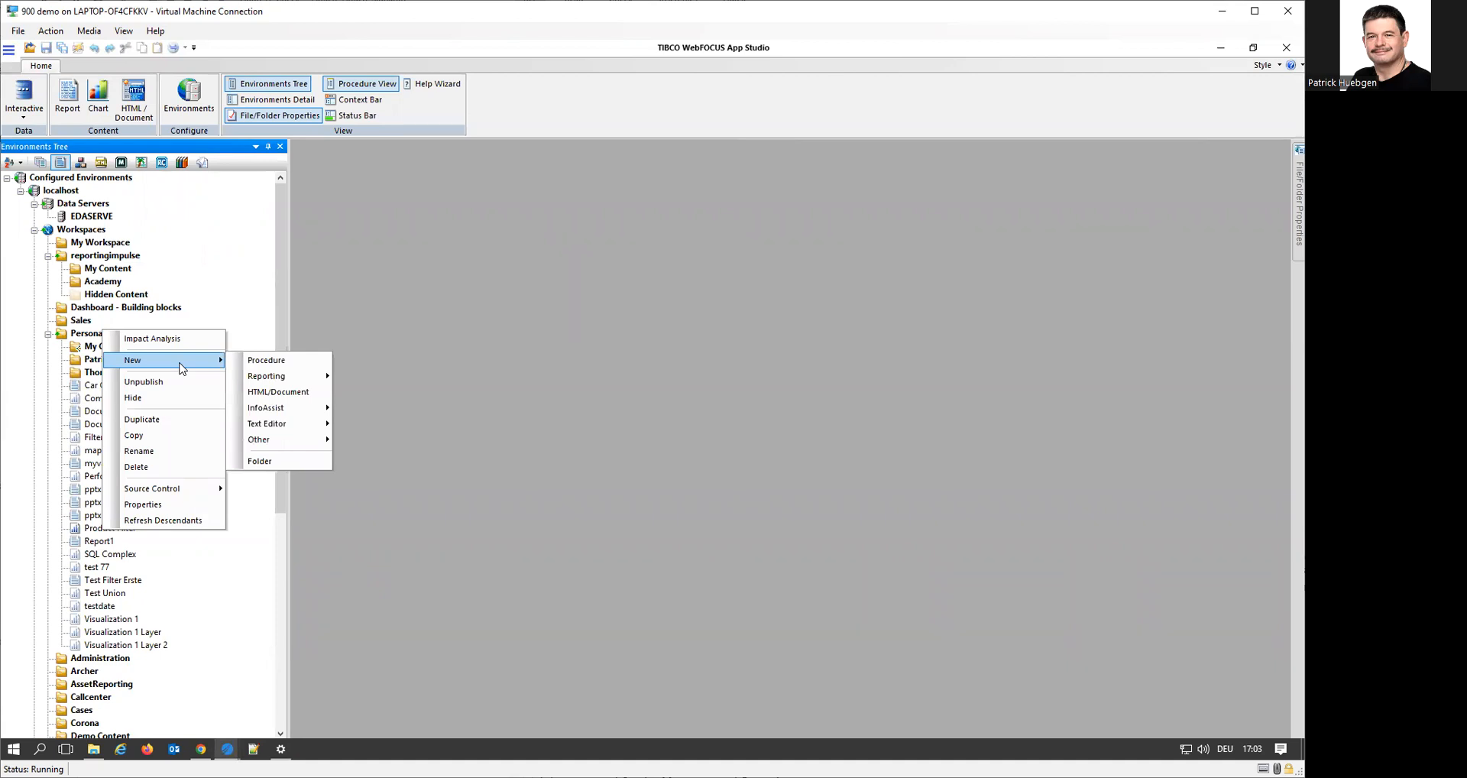
pyautogui.moveTo(312, 446)
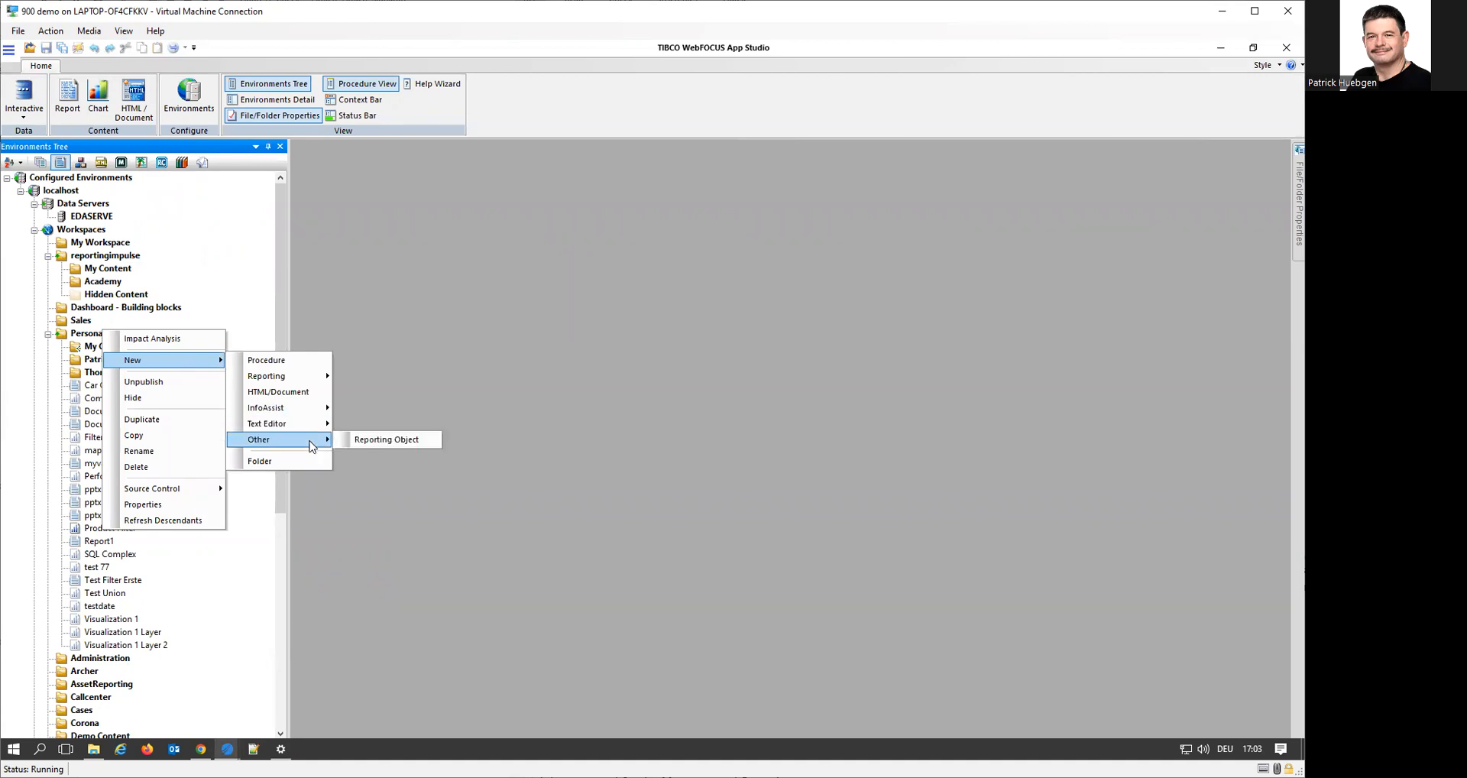
pyautogui.click(324, 668)
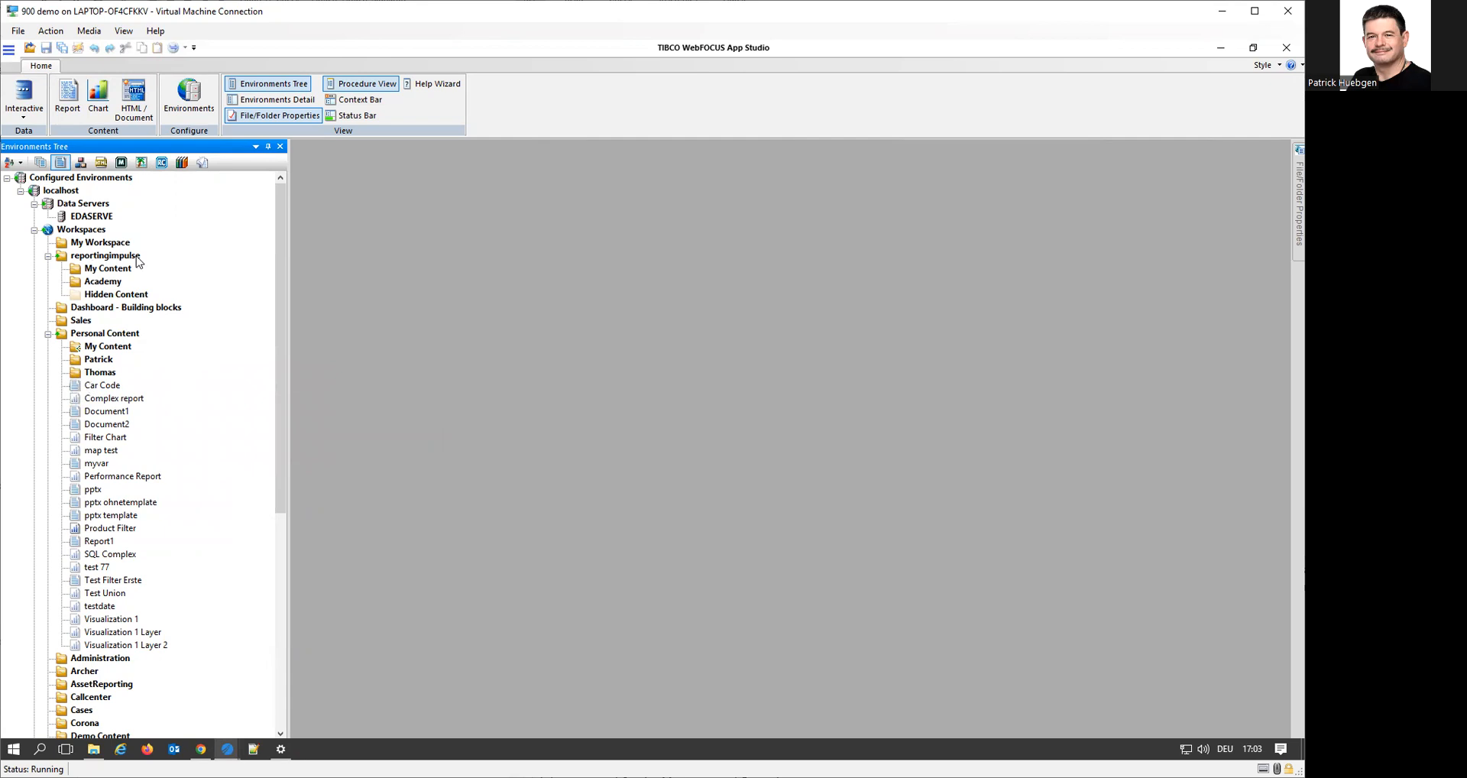
pyautogui.rightClick(103, 337)
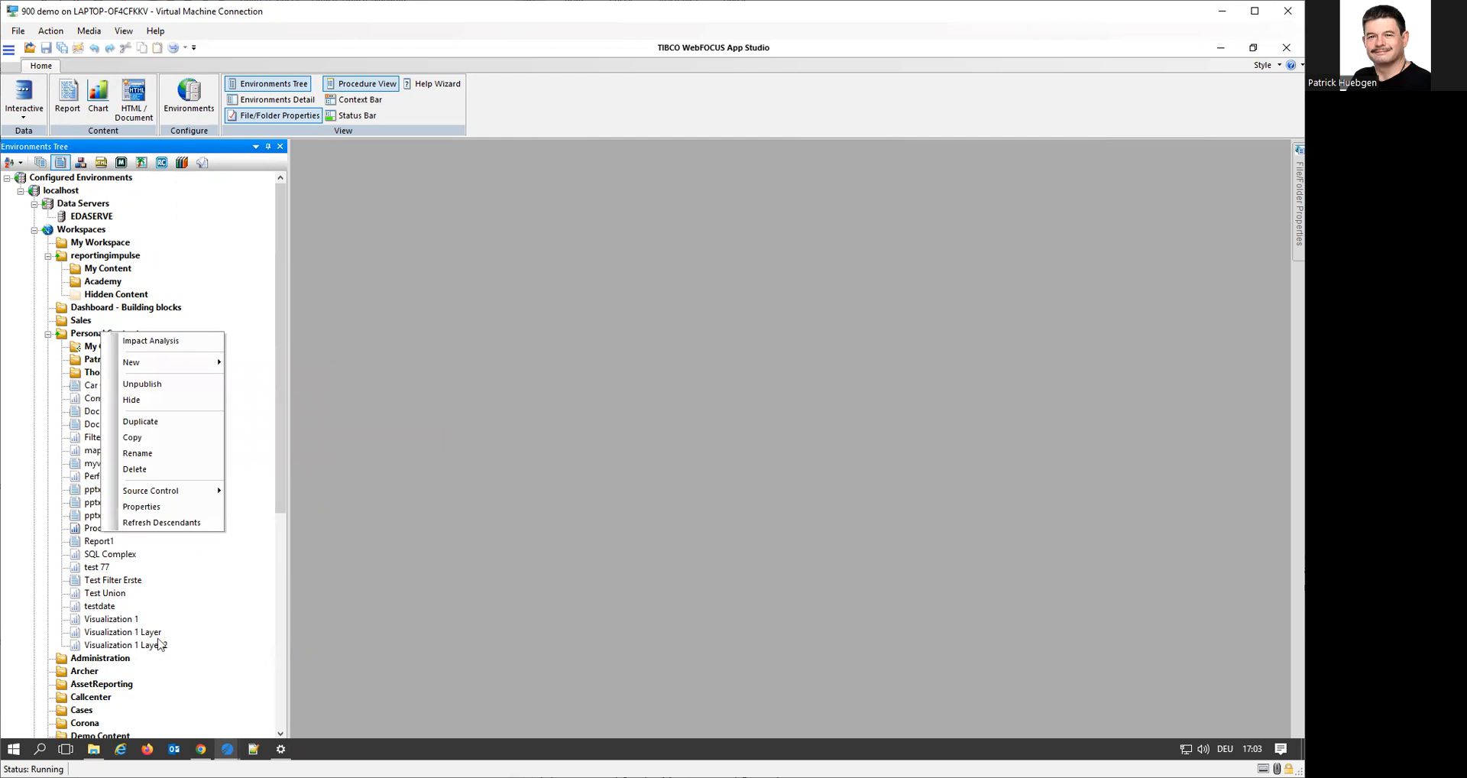
# Try to copy master2022.pptx from the Desktop in File Explorer into App Studio's Personal Content folder, and refresh the folder's descendants
pyautogui.click(94, 748)
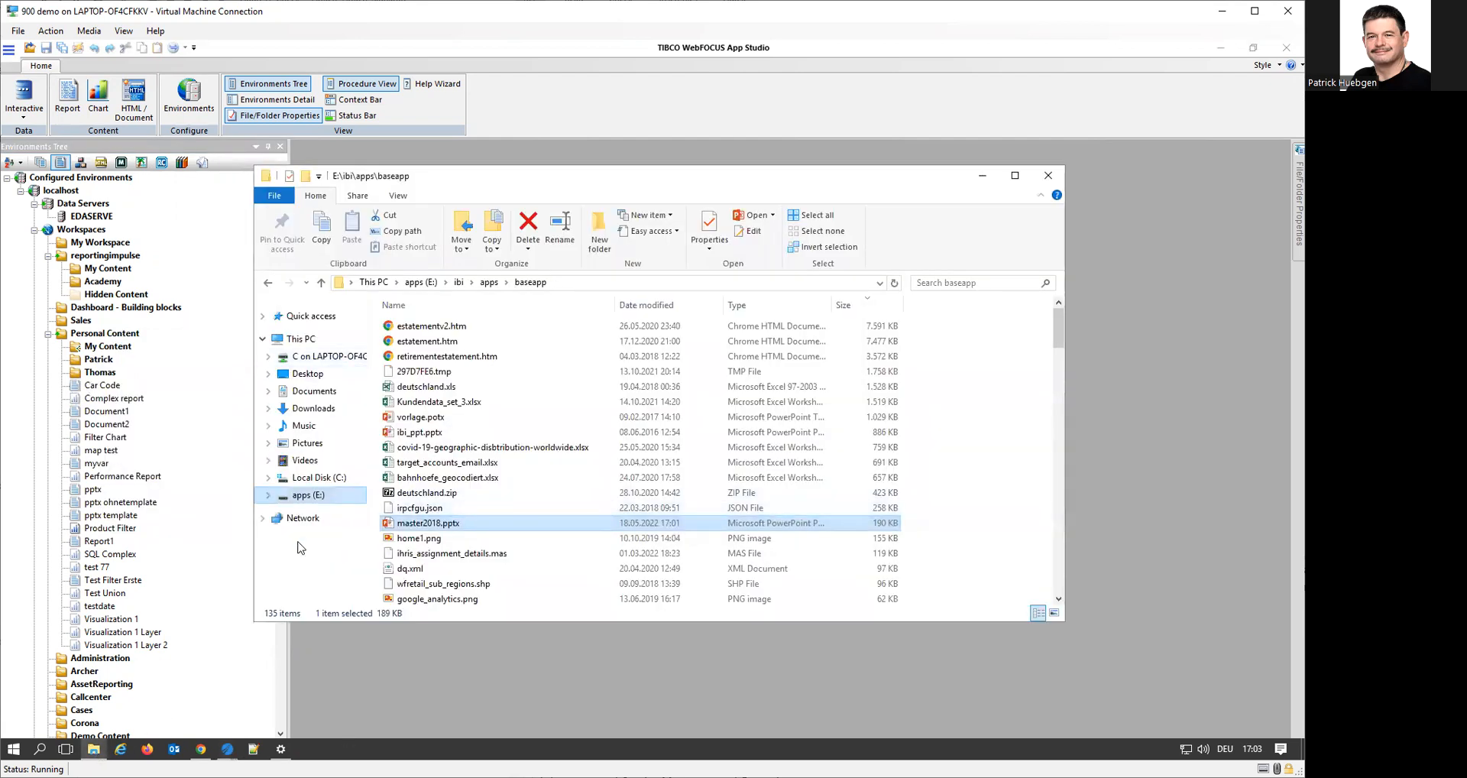
pyautogui.click(317, 374)
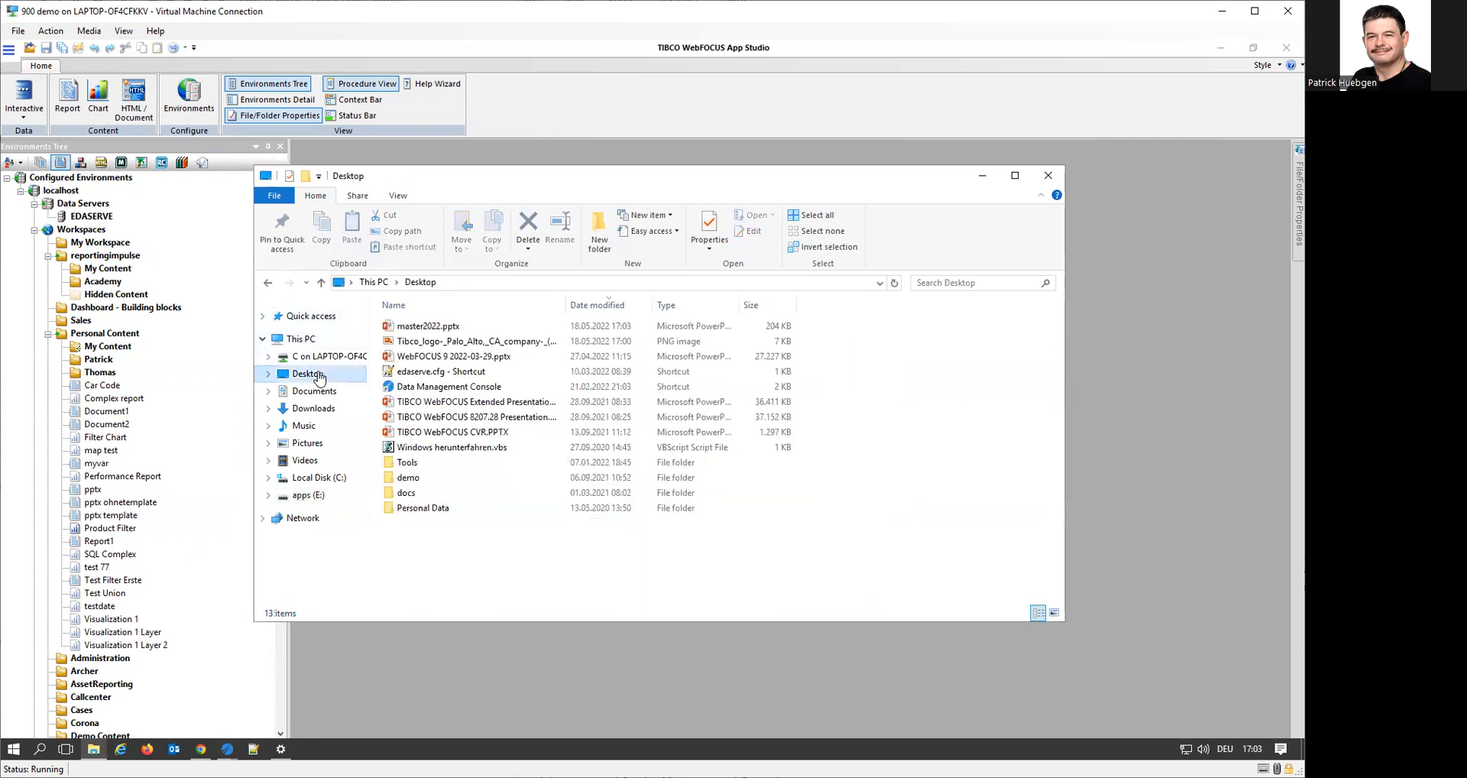
pyautogui.moveTo(439, 334); pyautogui.dragTo(138, 334)
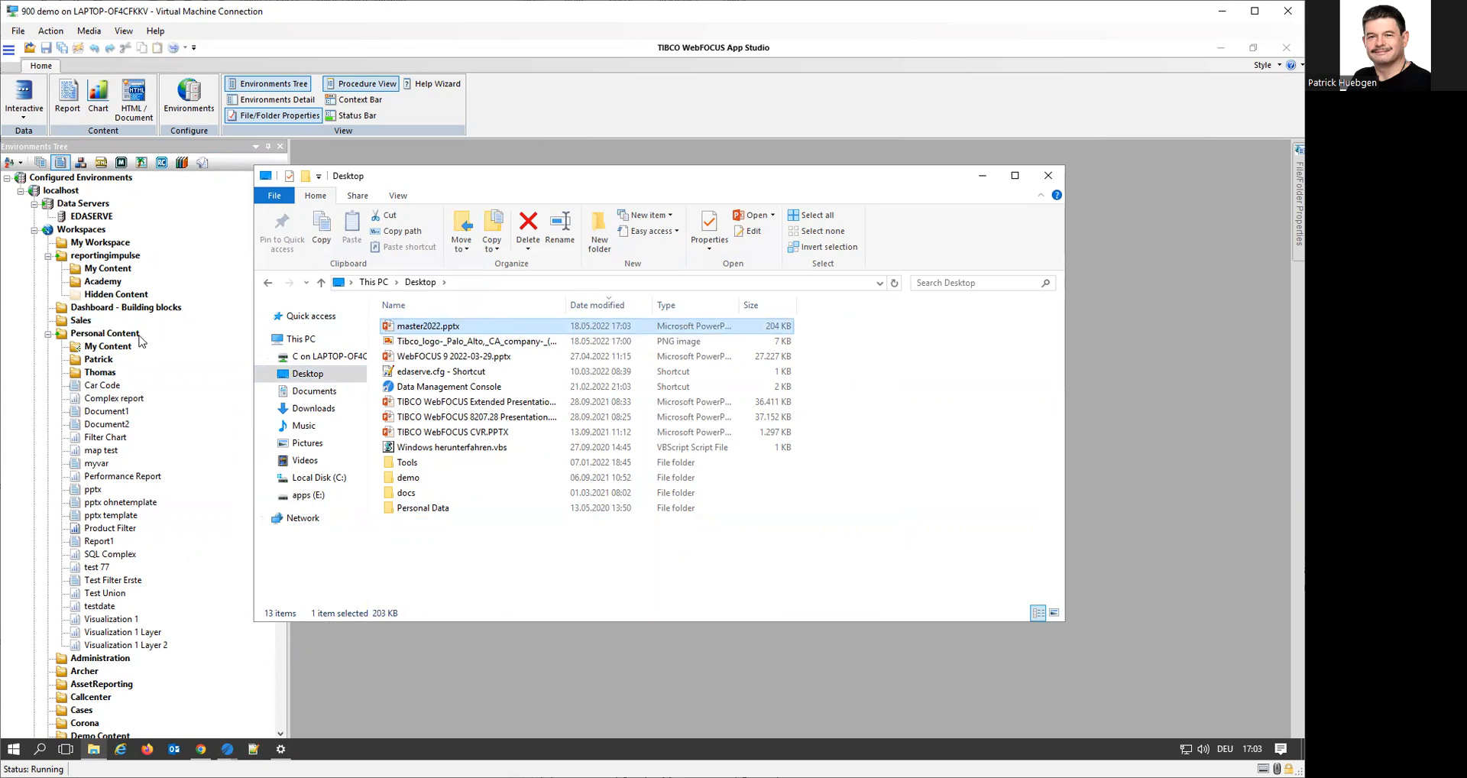
pyautogui.click(131, 334)
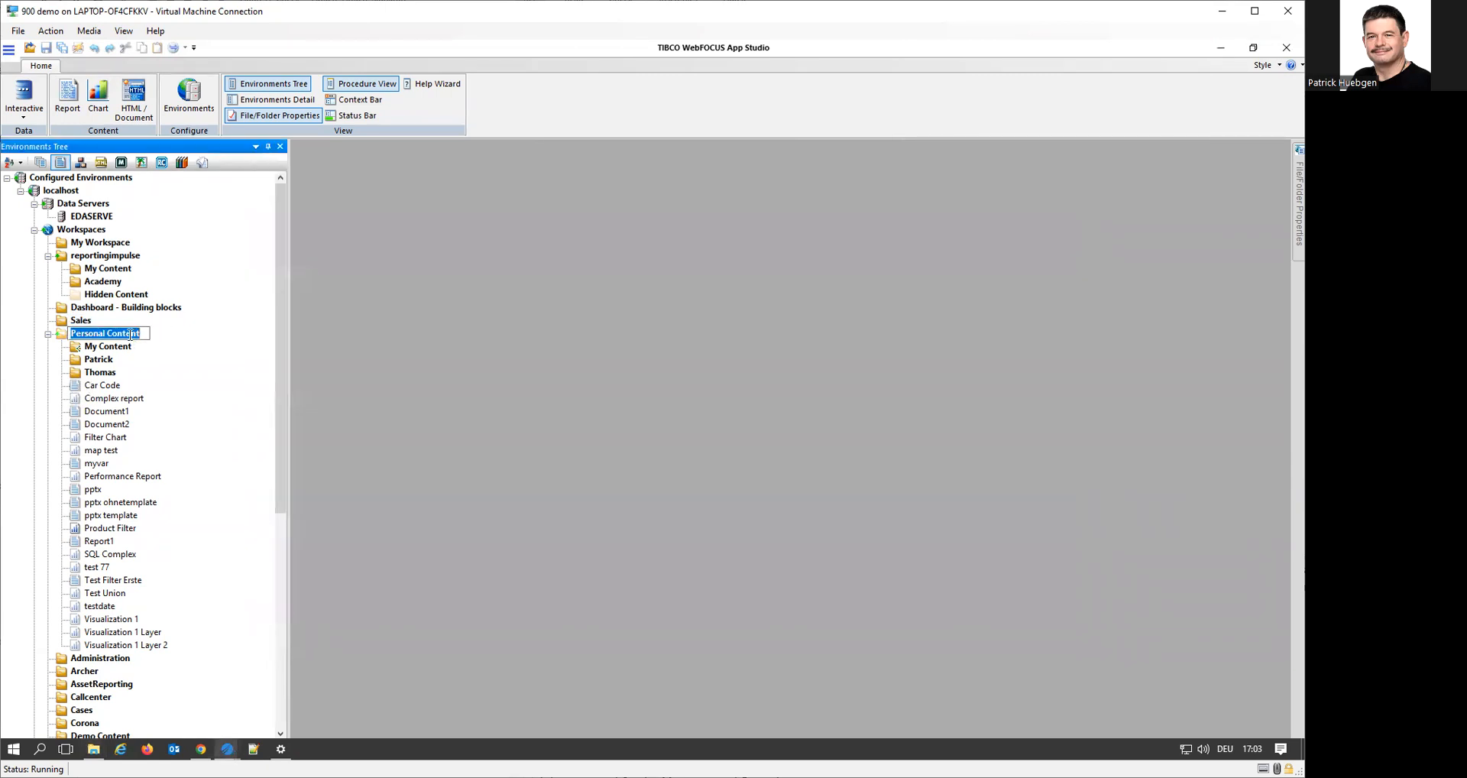
pyautogui.press('Escape')
pyautogui.rightClick(62, 339)
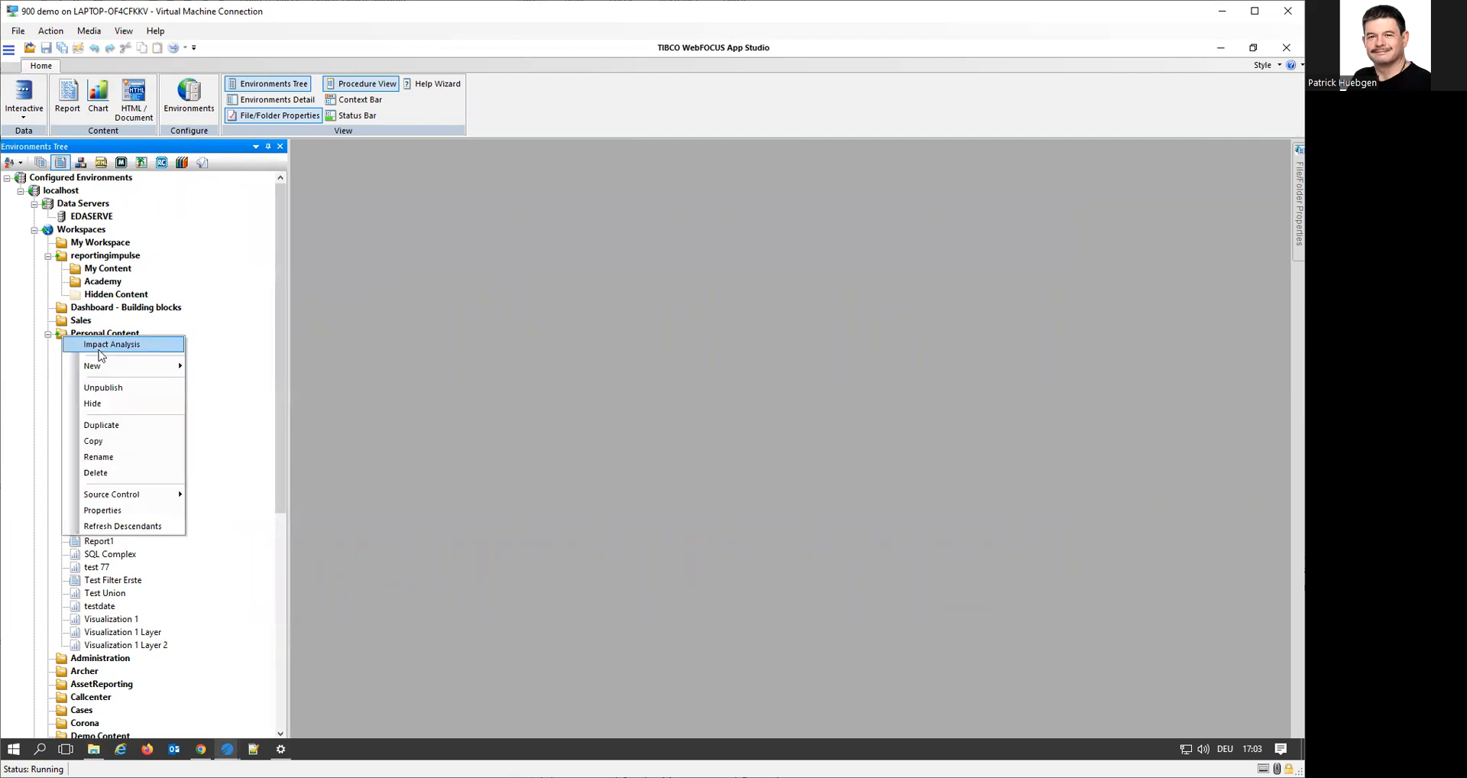
pyautogui.click(122, 526)
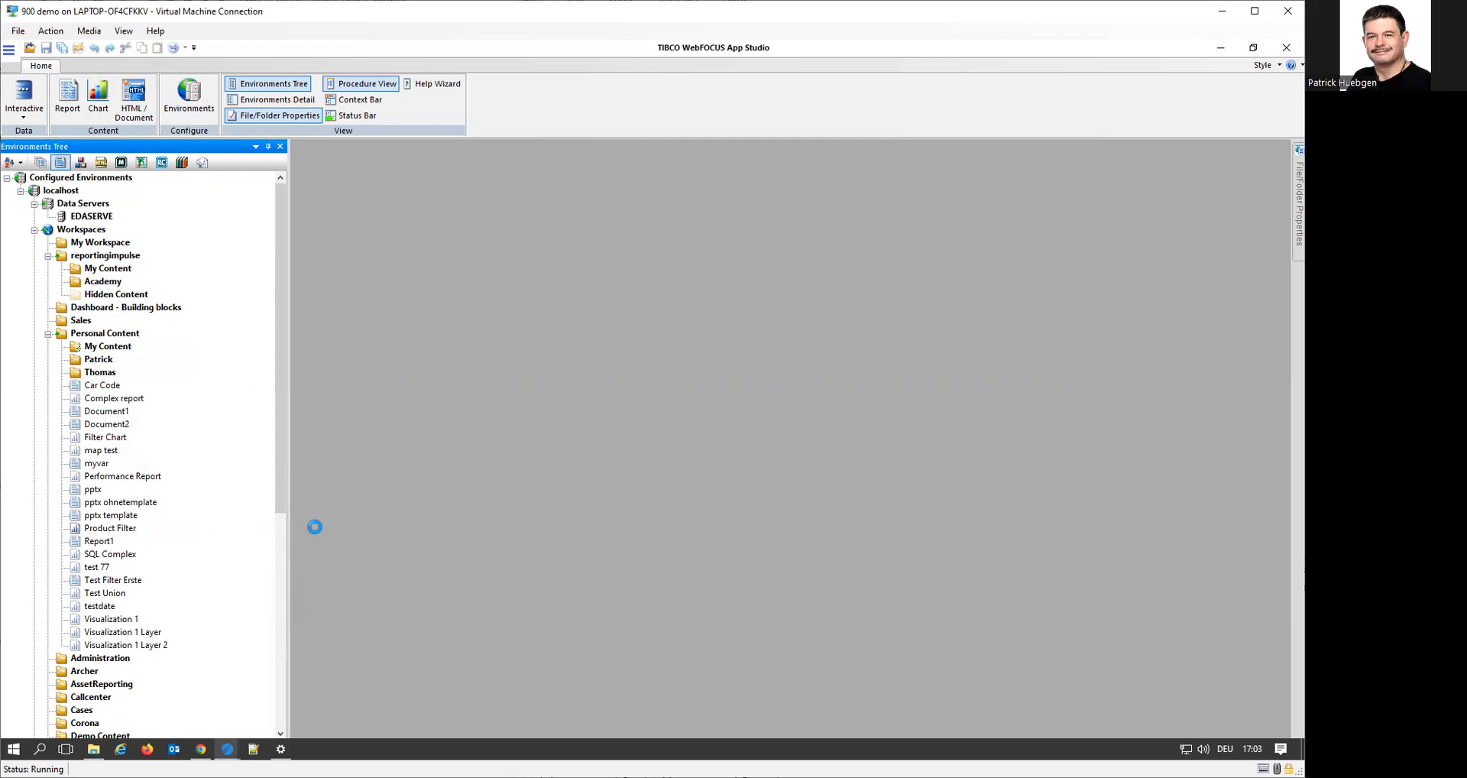
pyautogui.moveTo(285, 467); pyautogui.dragTo(285, 477)
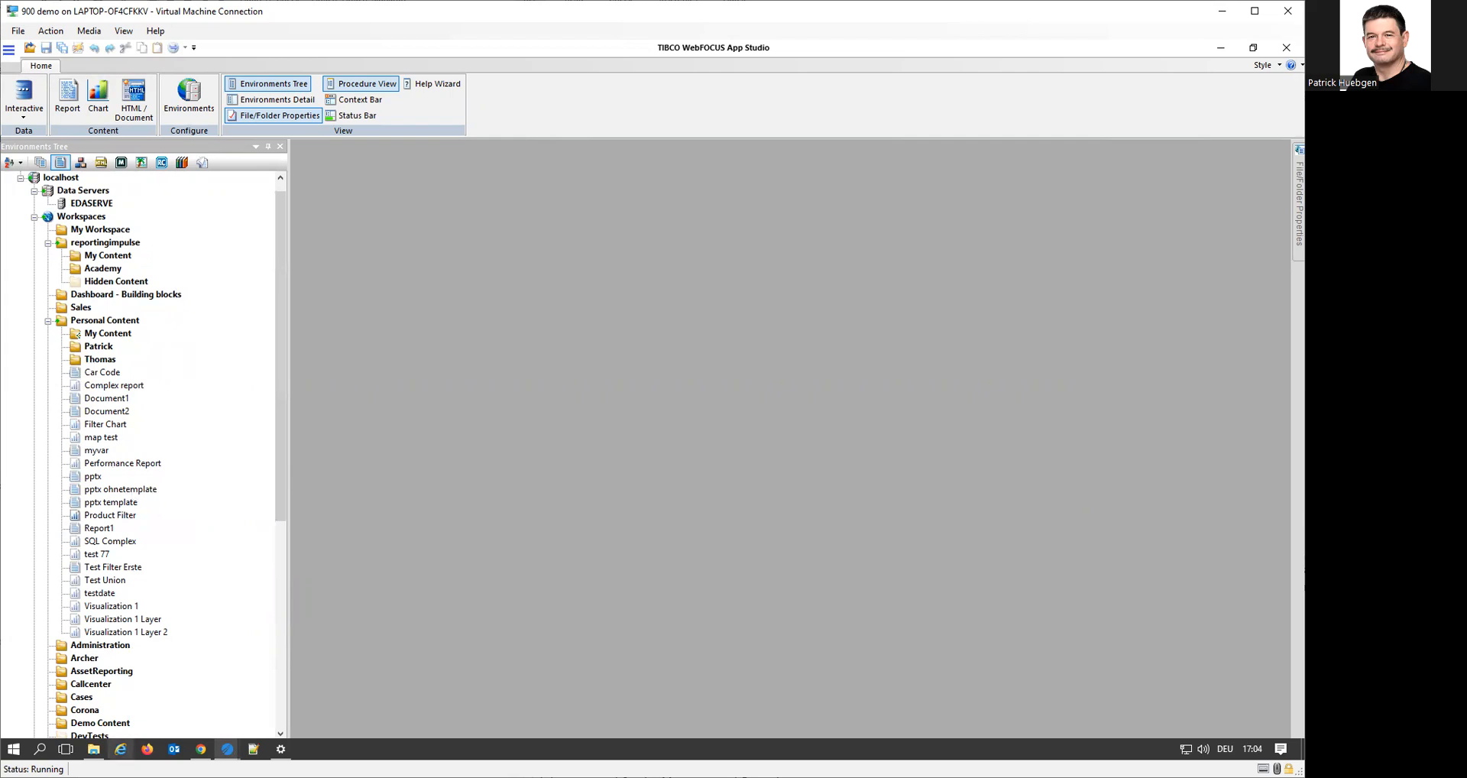
# Switch to the WebFOCUS Hub in Chrome and open the baseapp application directory
pyautogui.moveTo(93, 749)
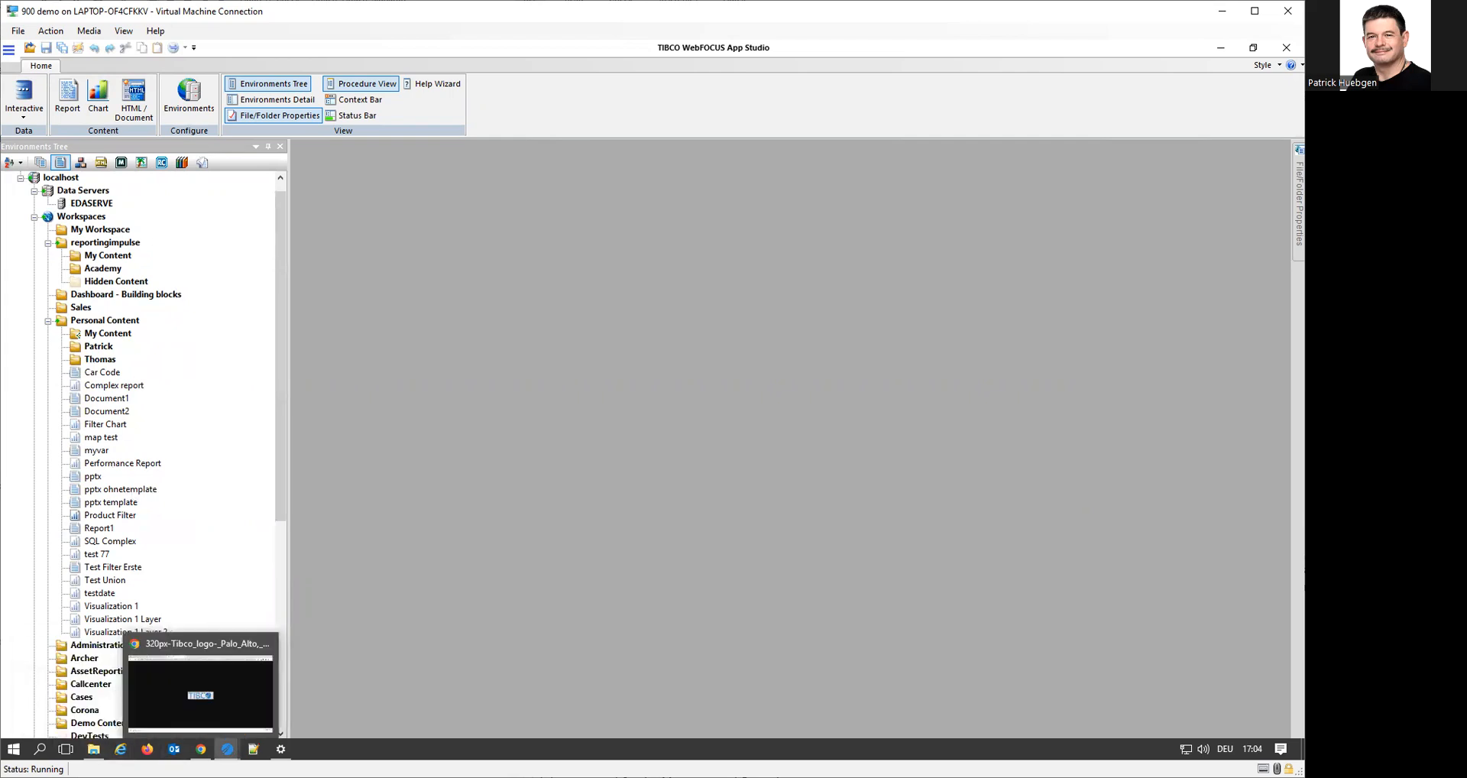
pyautogui.click(201, 749)
pyautogui.click(127, 51)
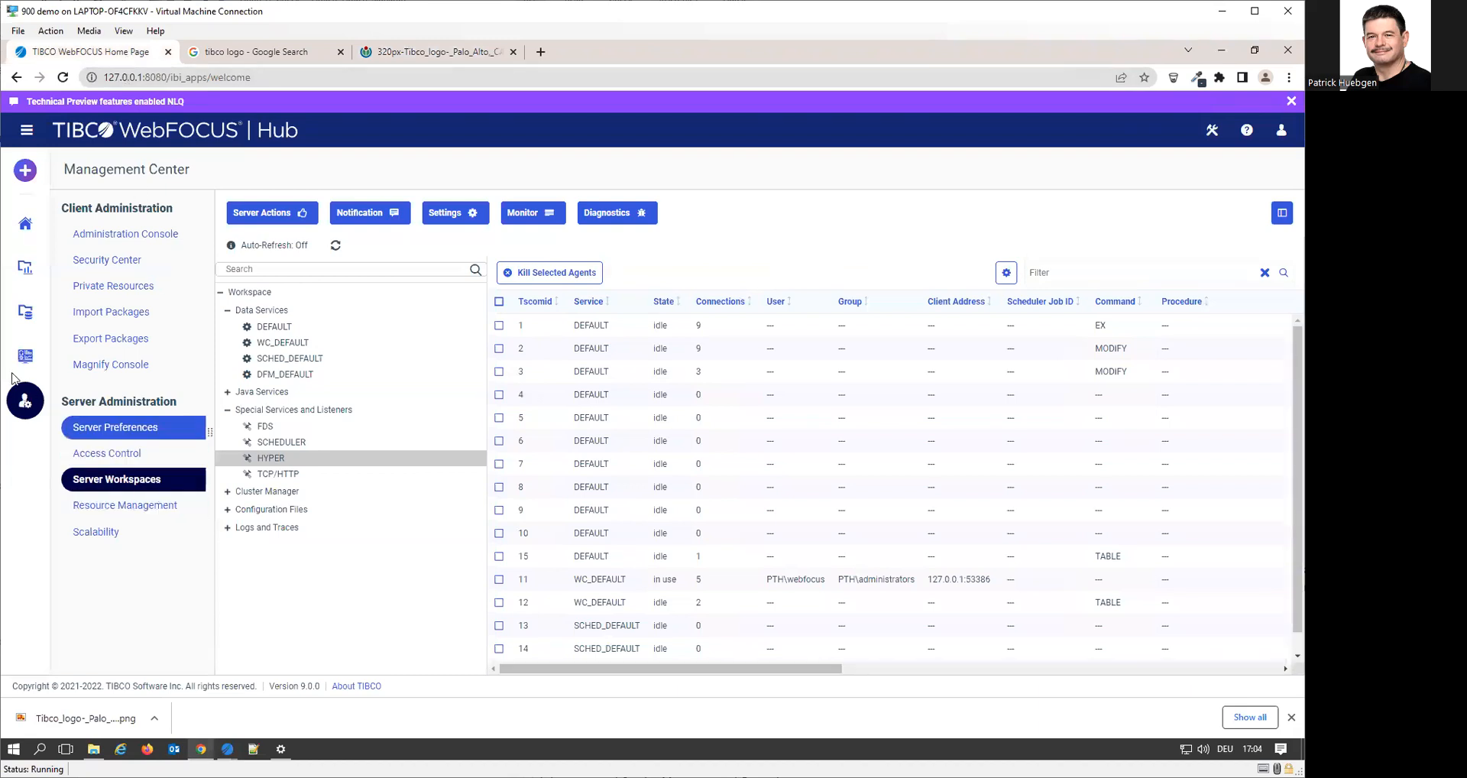
pyautogui.click(26, 319)
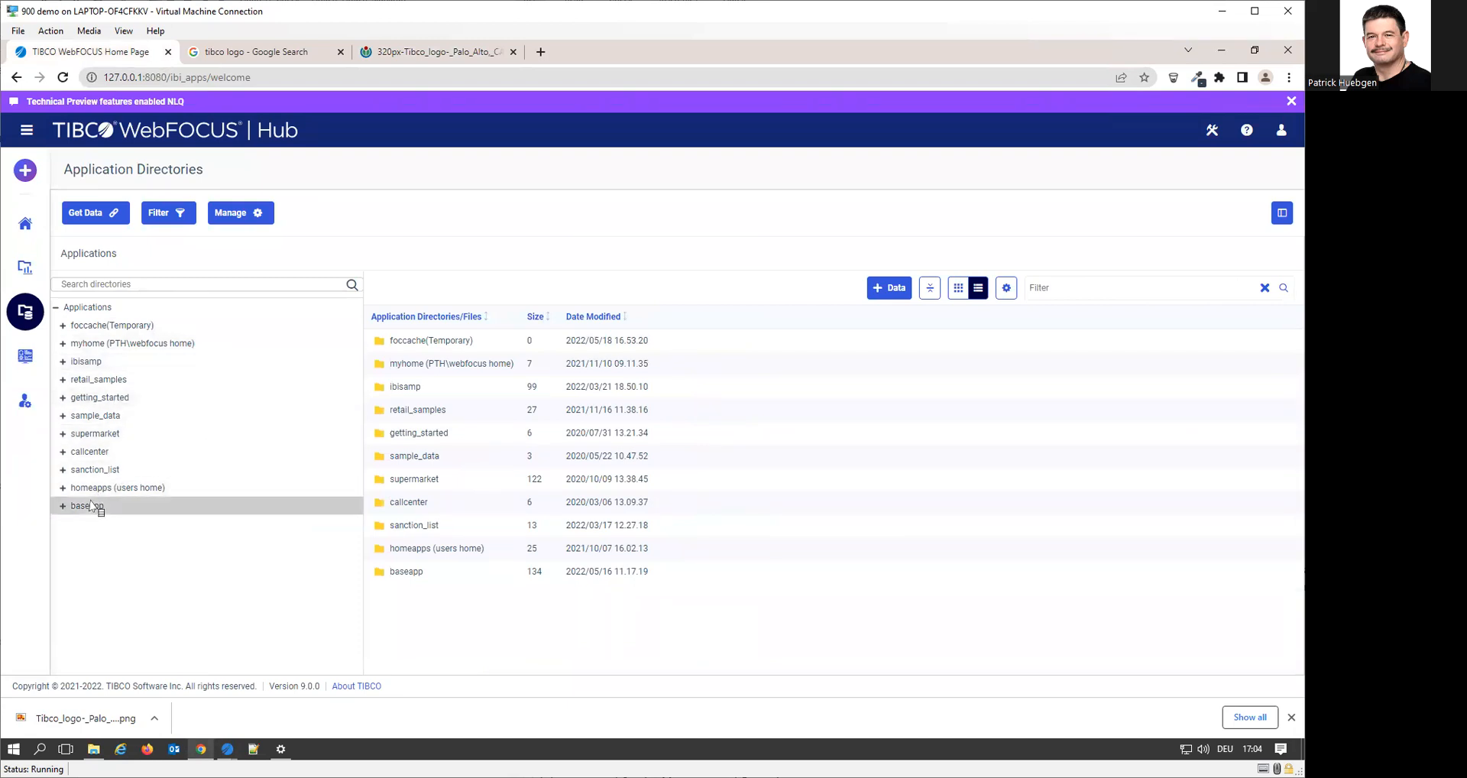
pyautogui.click(90, 505)
pyautogui.scroll(-5, 625, 522)
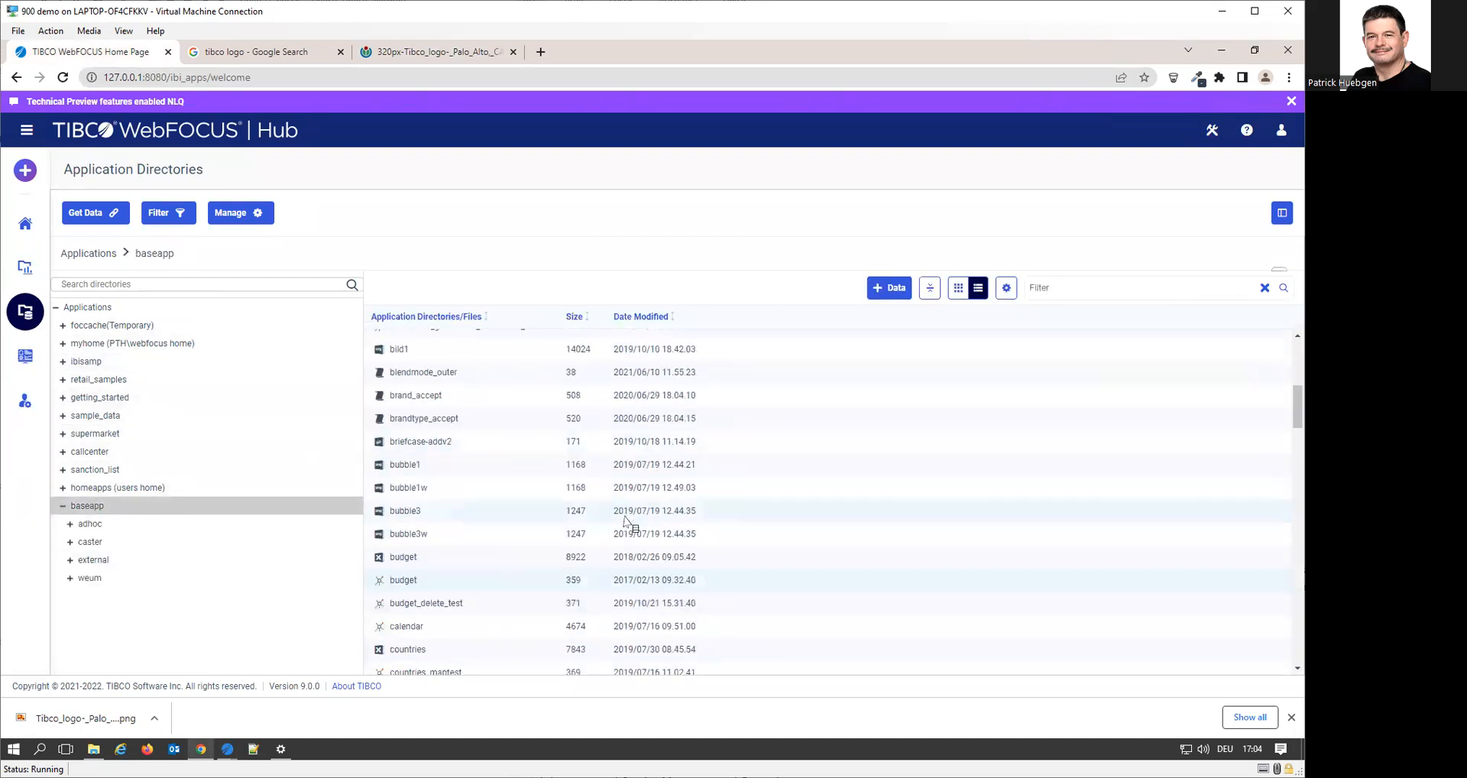
pyautogui.scroll(5, 491, 457)
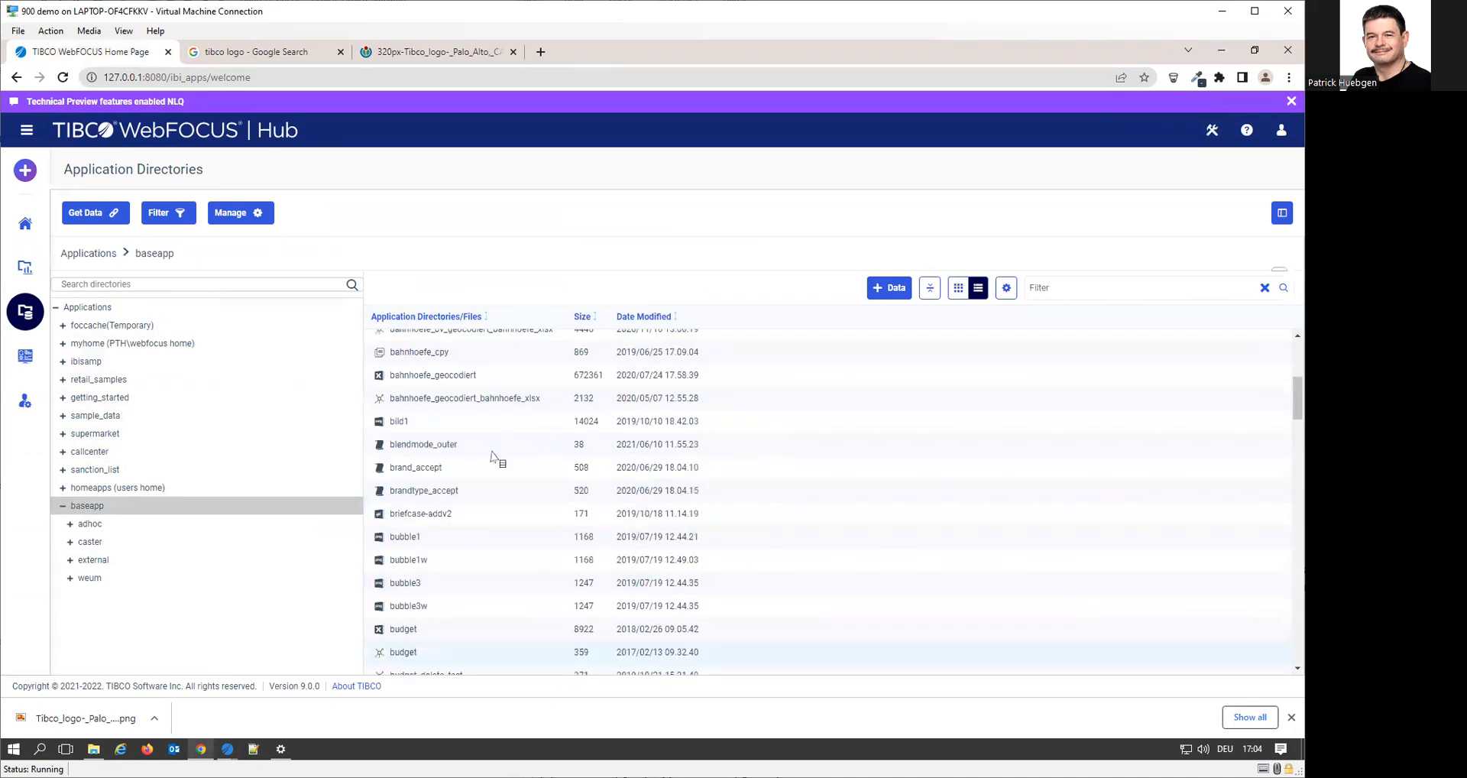
# Upload master2022.pptx from the Desktop into baseapp as raw data, with the file filter set to All Files
pyautogui.rightClick(126, 507)
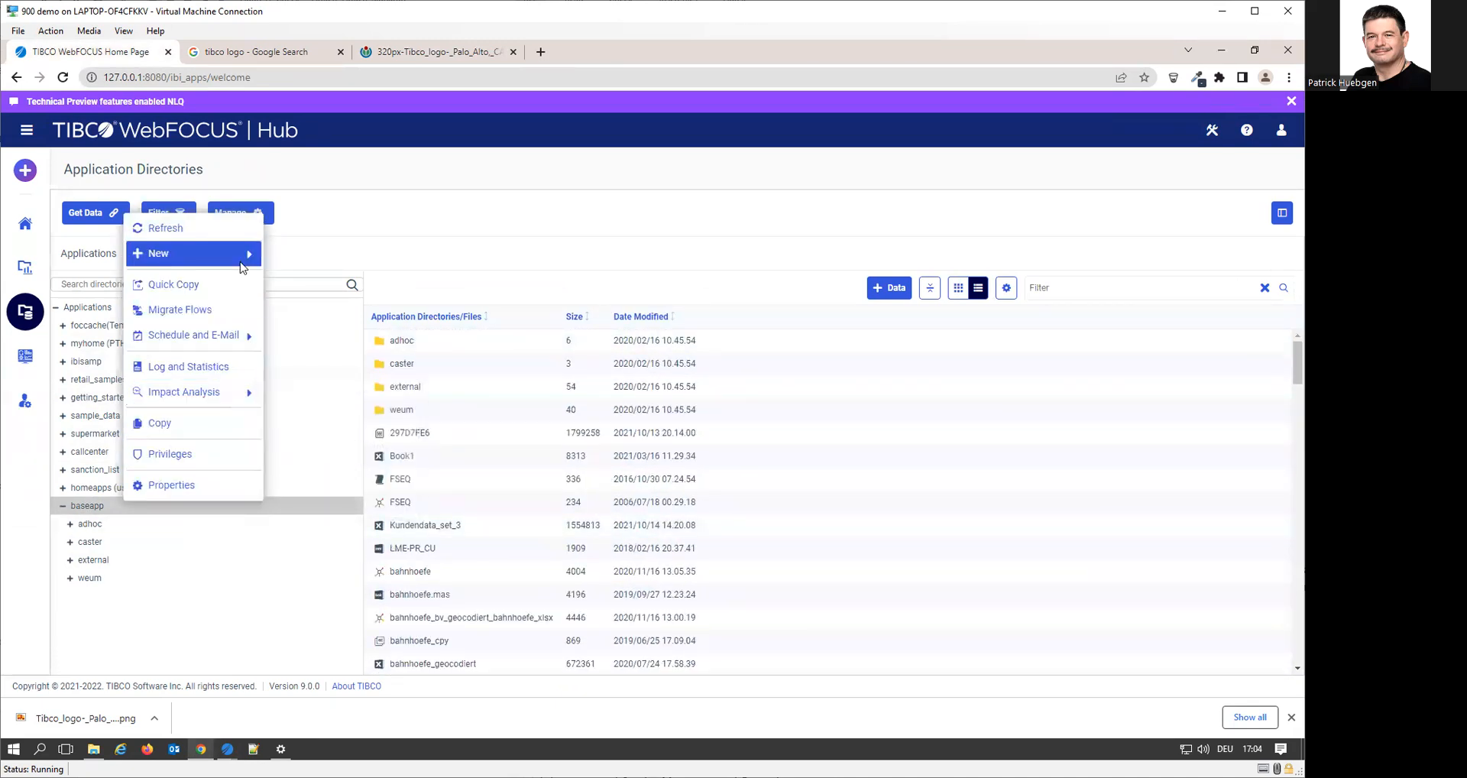
pyautogui.moveTo(241, 267)
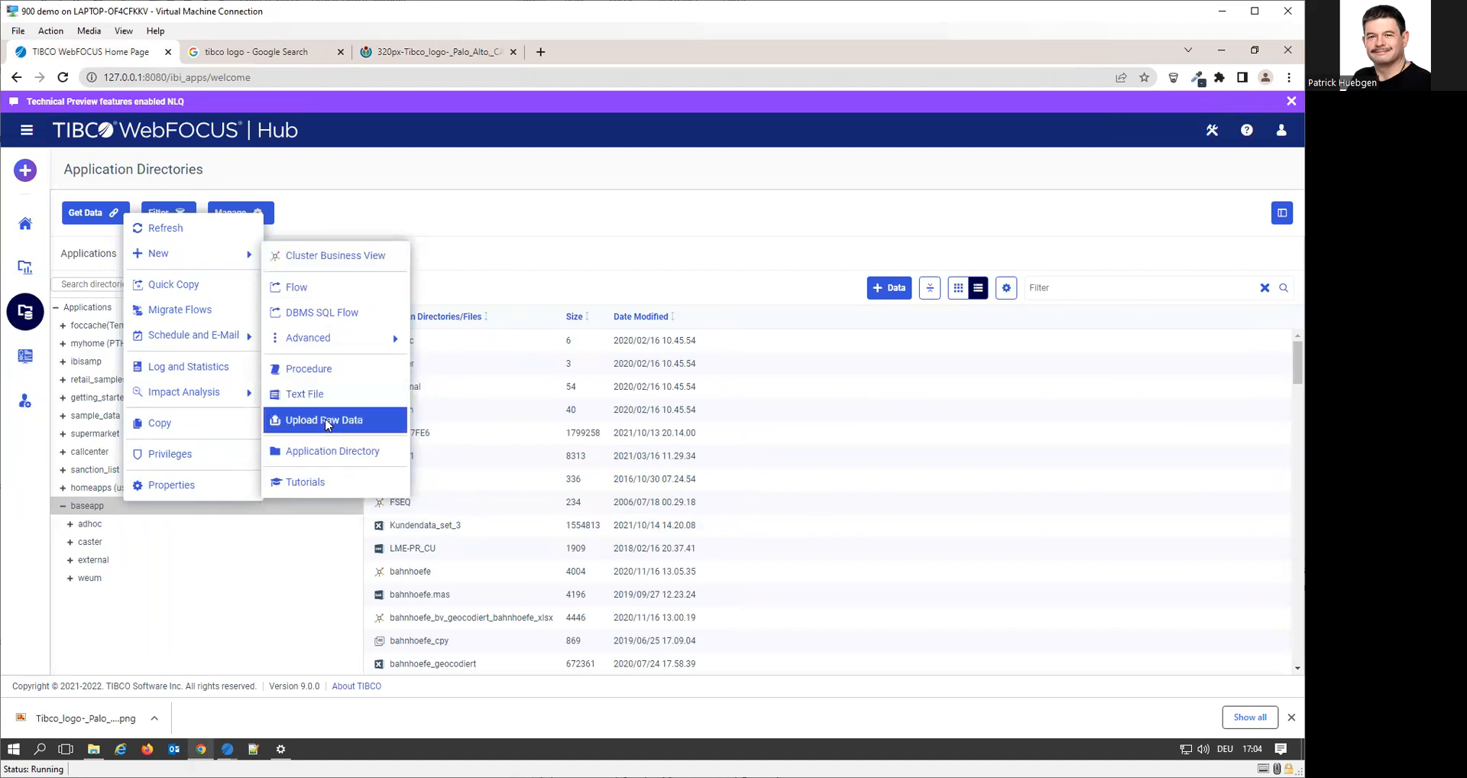
pyautogui.click(330, 419)
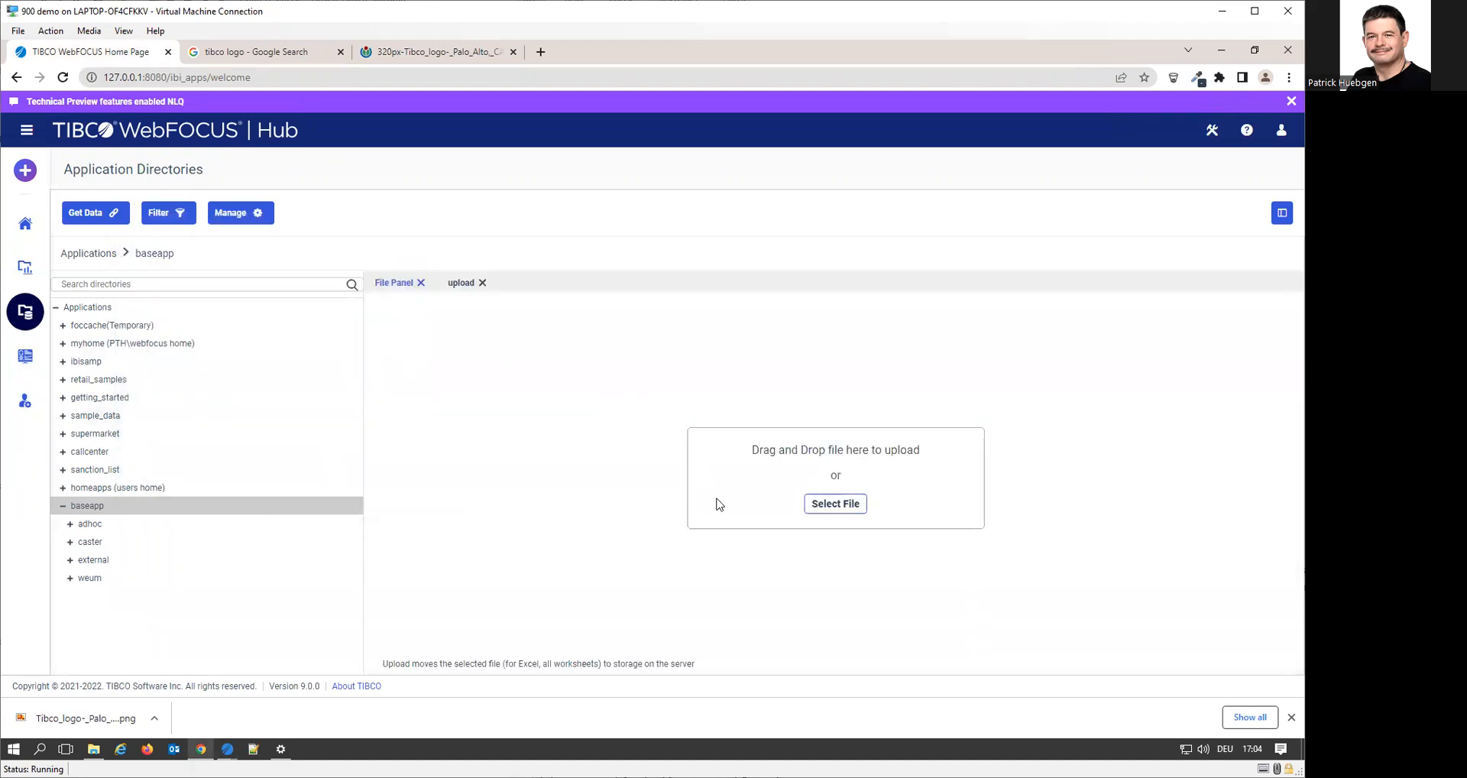
pyautogui.click(836, 503)
pyautogui.click(855, 498)
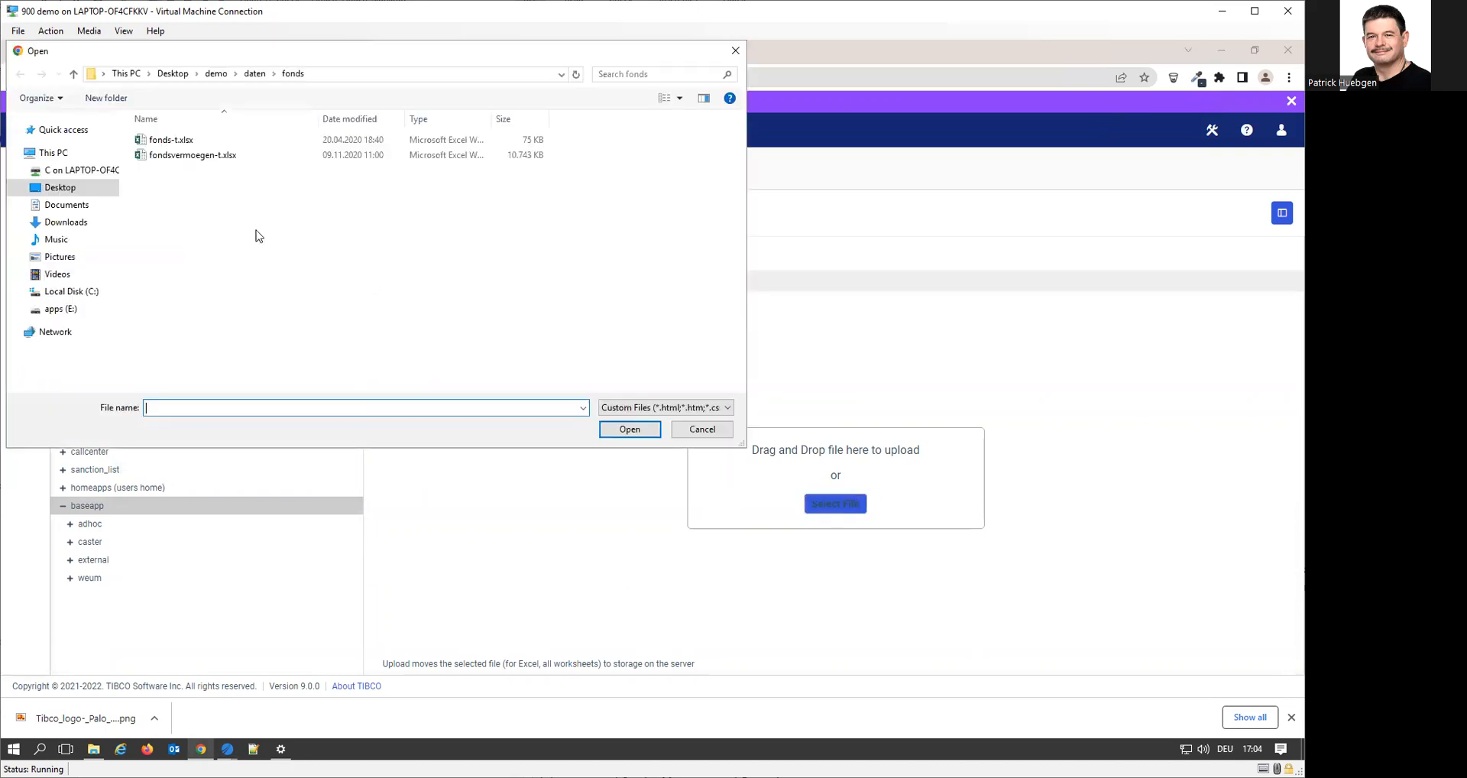
pyautogui.click(67, 188)
pyautogui.click(656, 412)
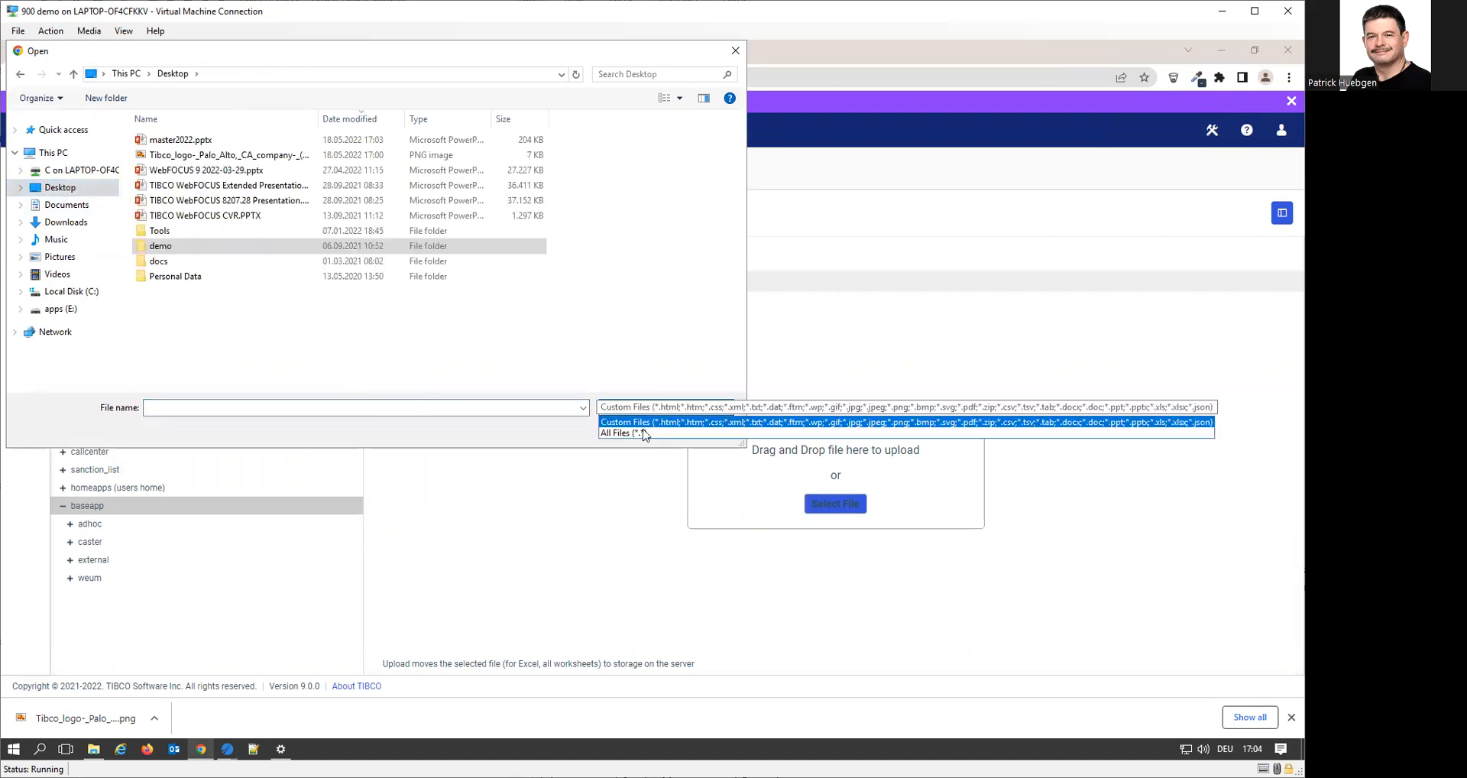
pyautogui.click(644, 433)
pyautogui.click(183, 141)
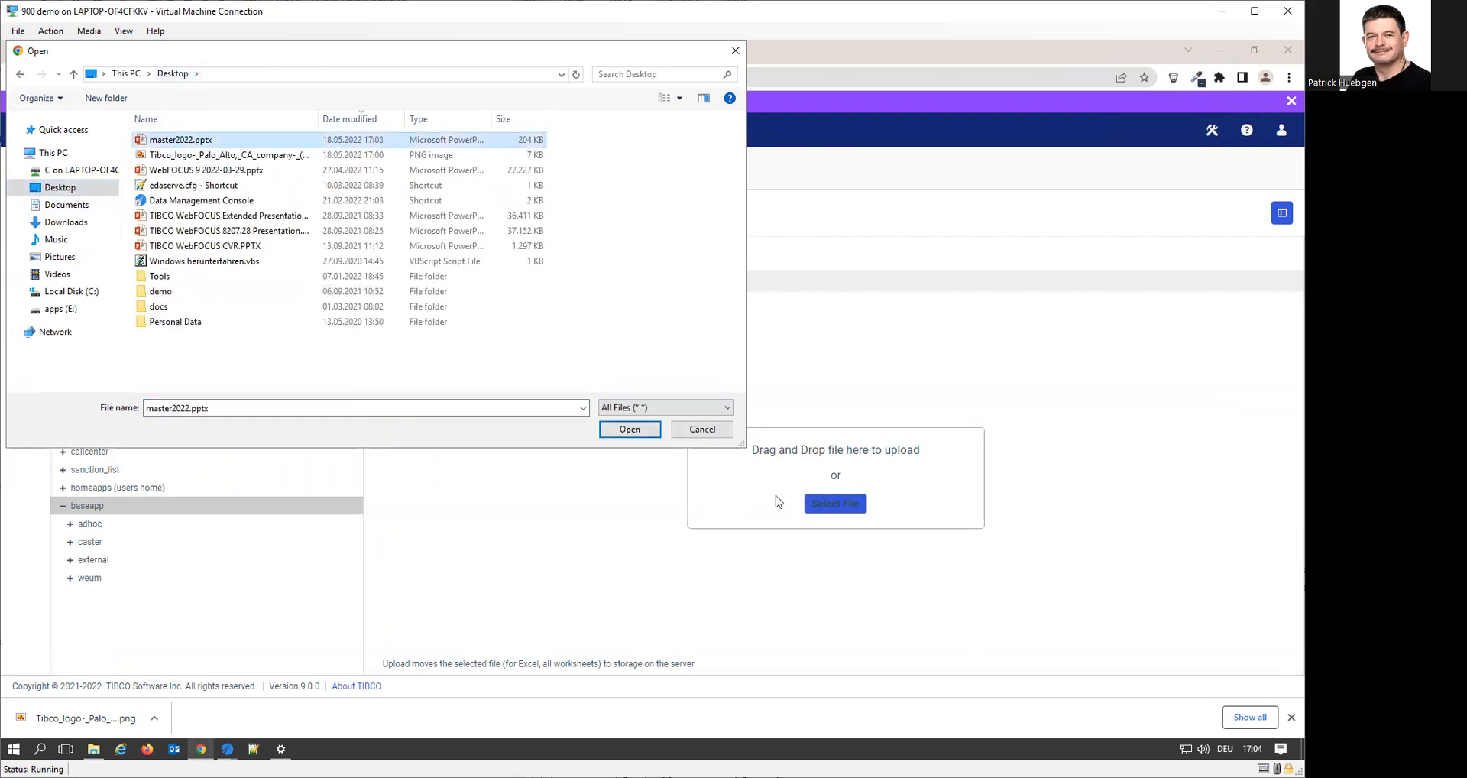
pyautogui.click(633, 431)
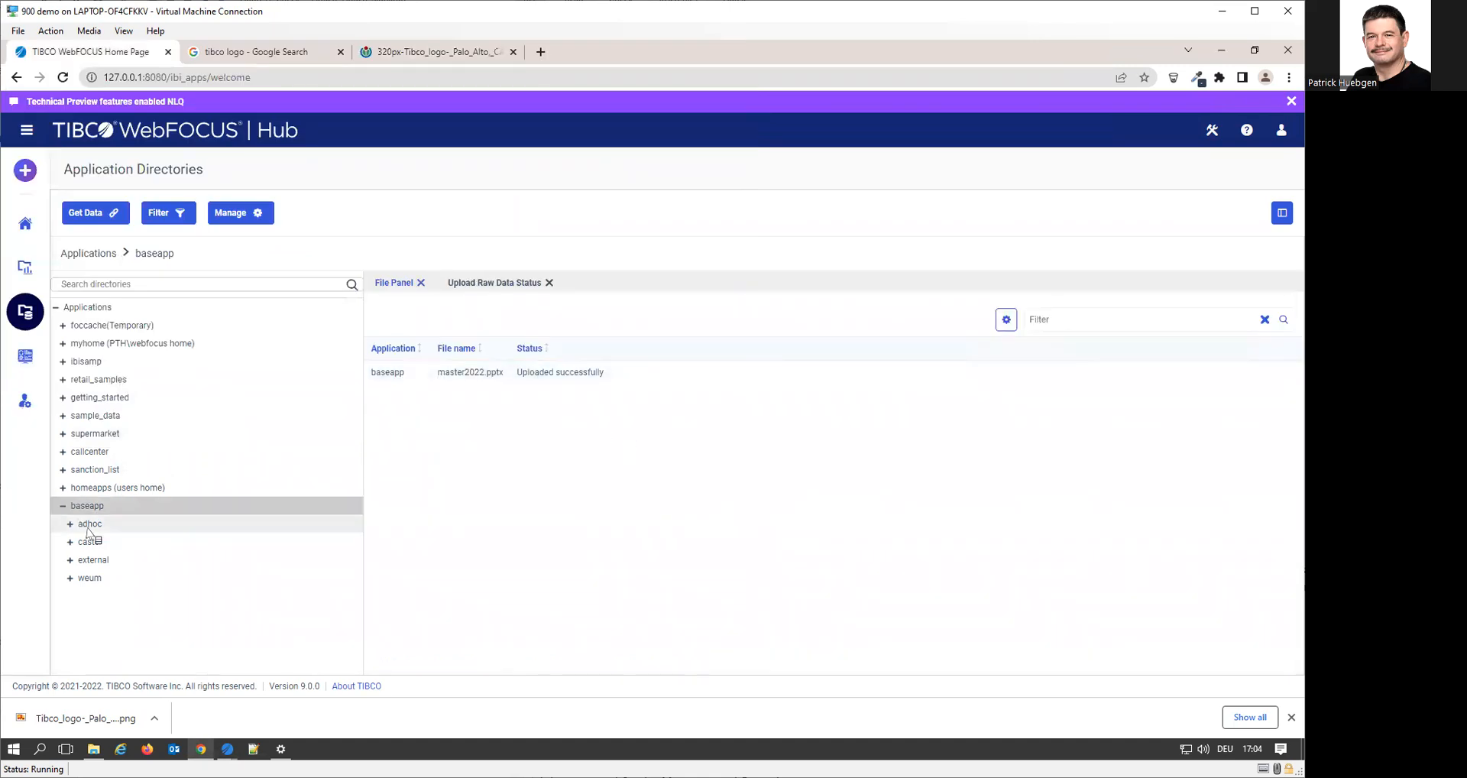
# Check the baseapp file list for the uploaded master2022 file
pyautogui.click(125, 509)
pyautogui.scroll(-5, 409, 501)
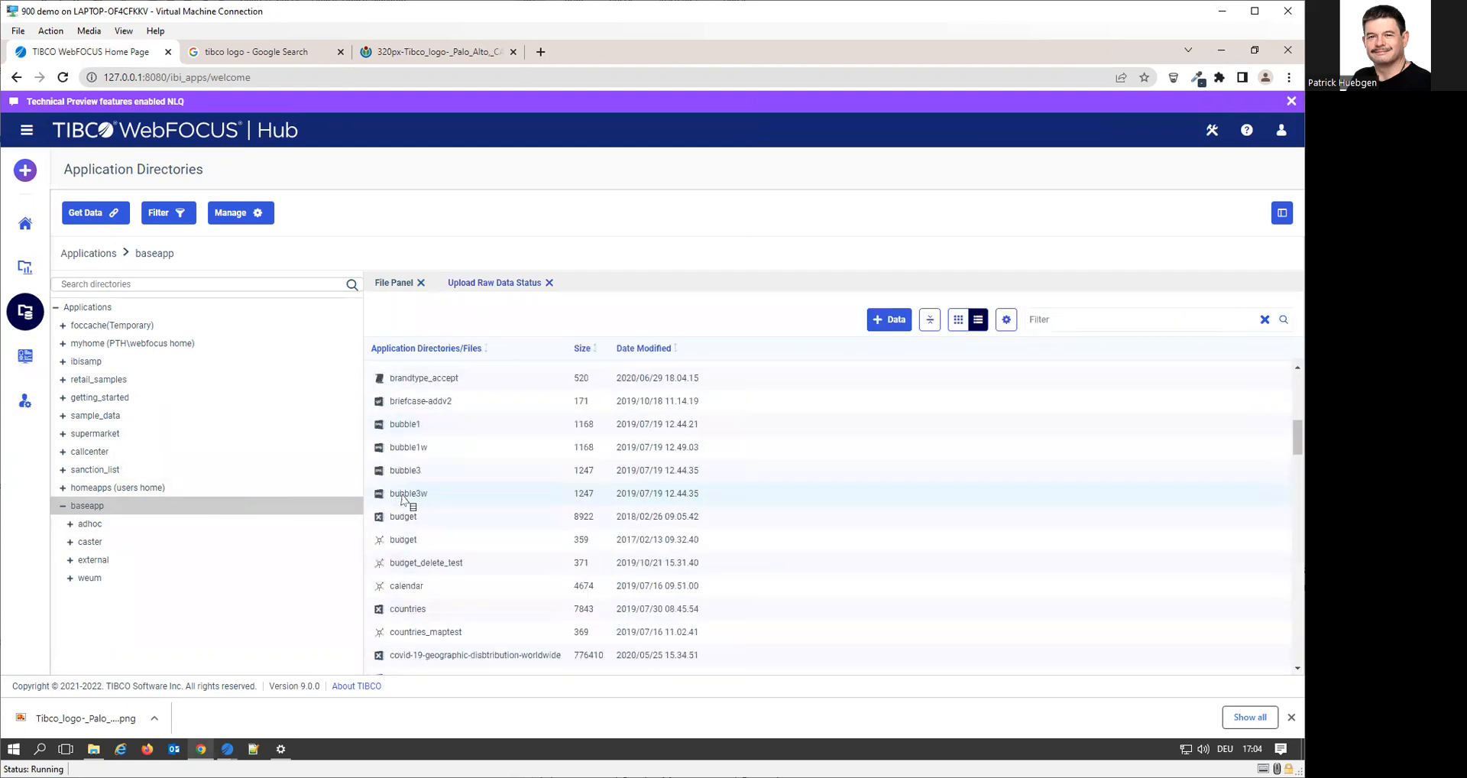
pyautogui.scroll(-10, 403, 501)
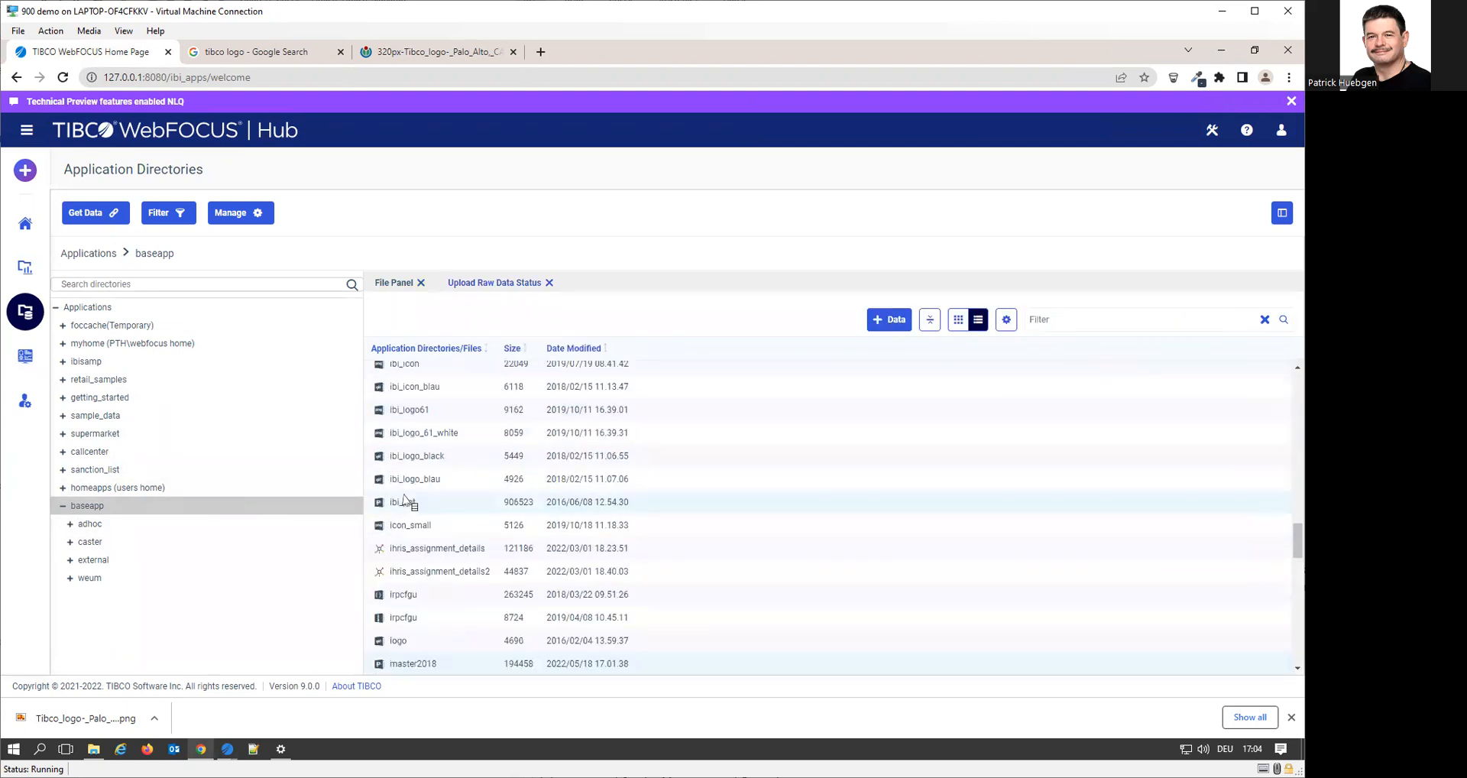
pyautogui.scroll(-1, 448, 619)
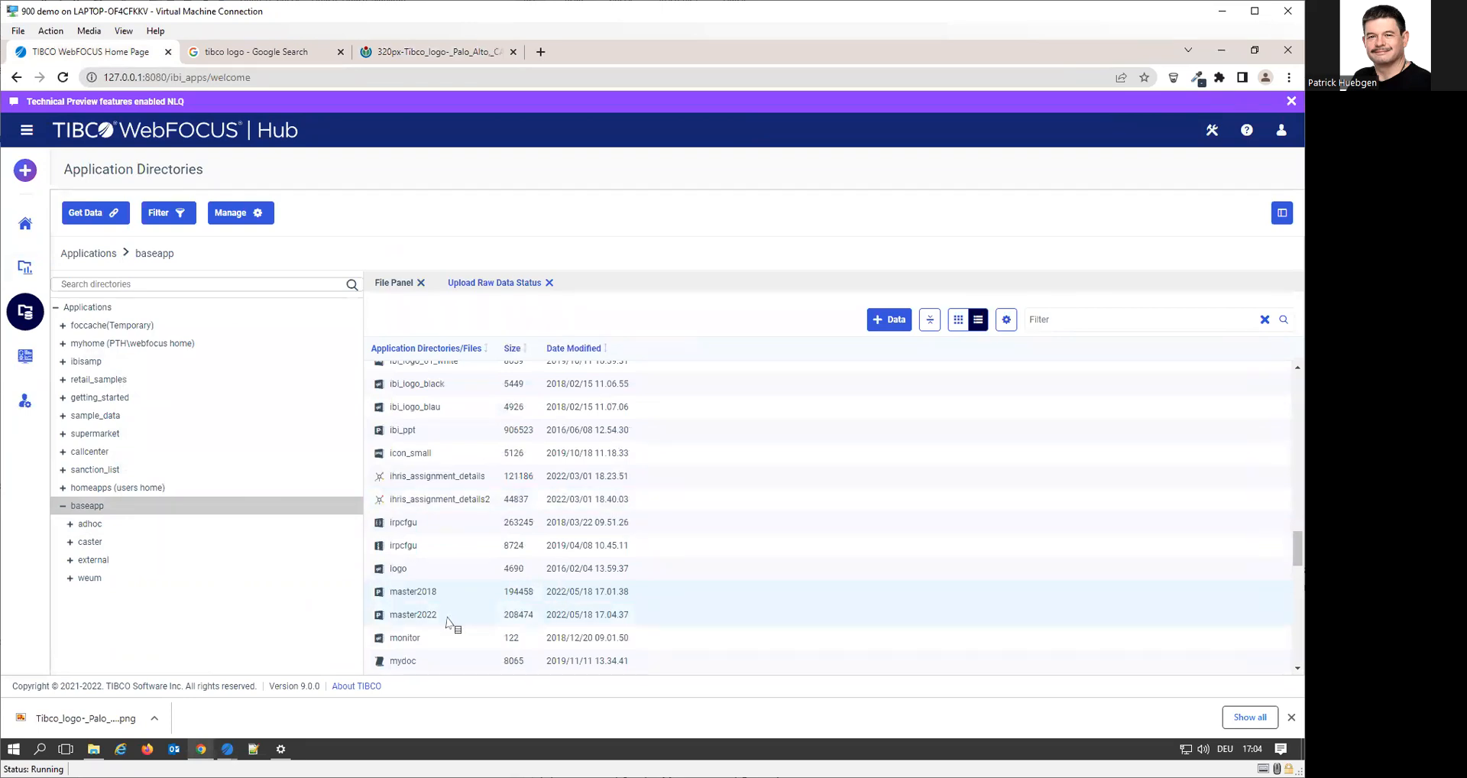
# Switch to App Studio and start a new Document (PDF, Excel...) in the Personal Content folder
pyautogui.click(228, 750)
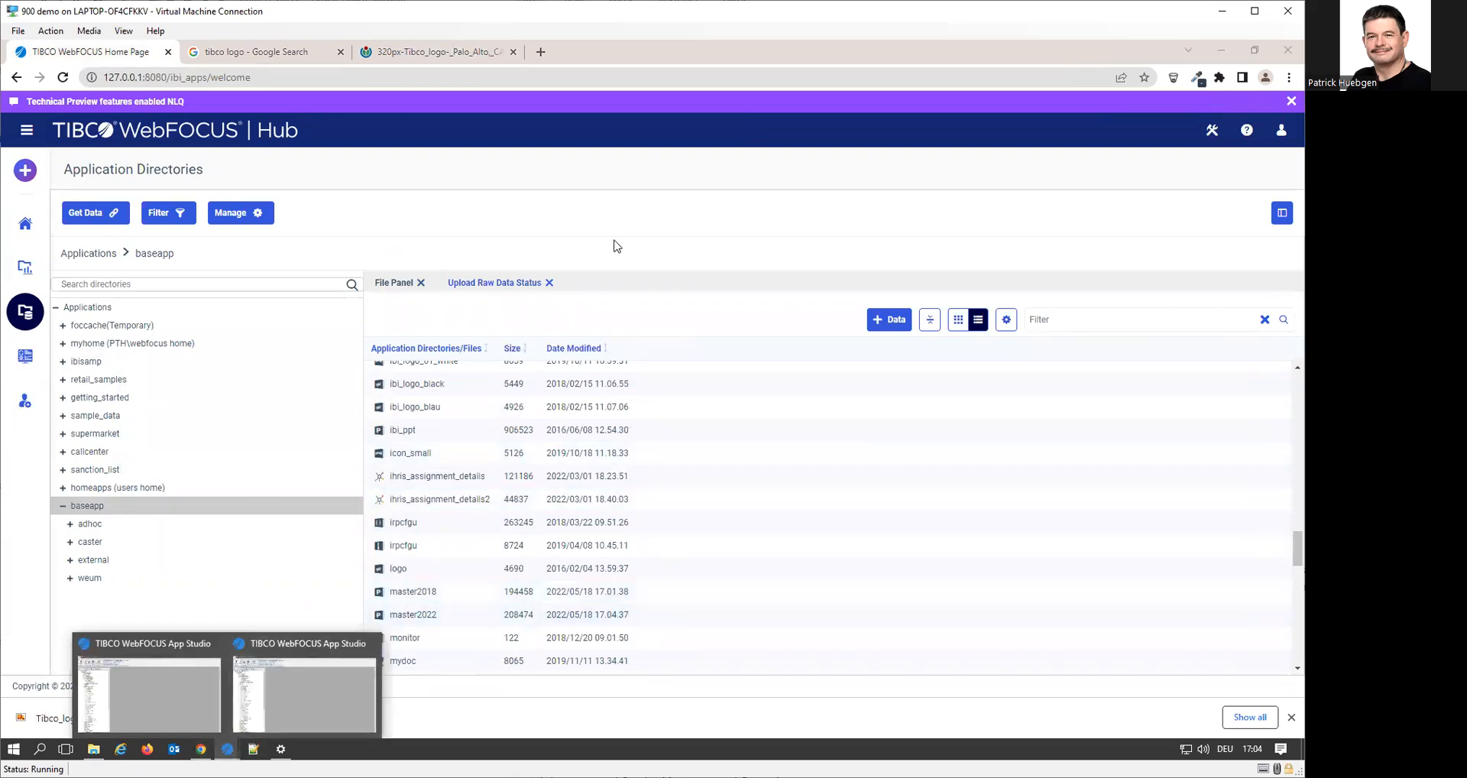
pyautogui.click(171, 687)
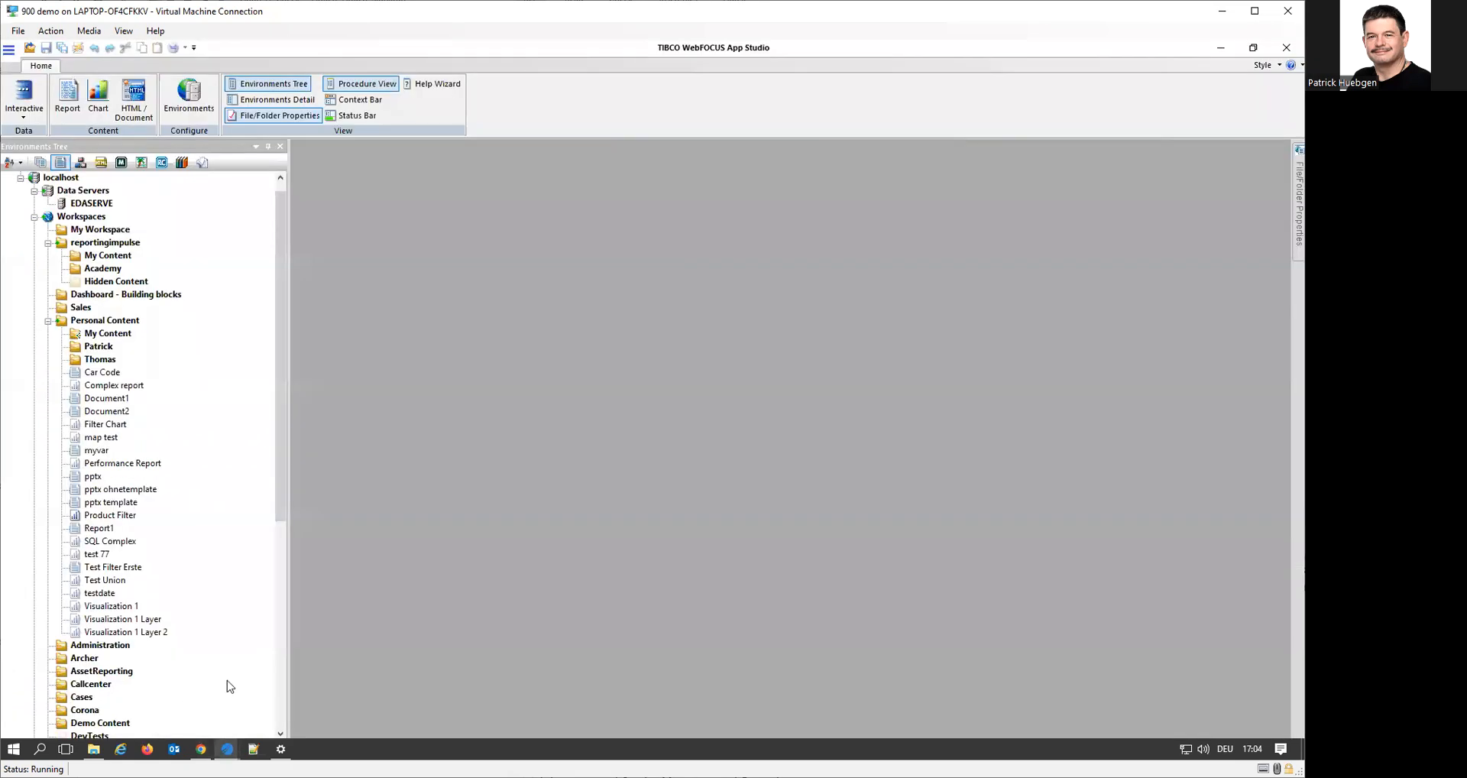
pyautogui.rightClick(103, 324)
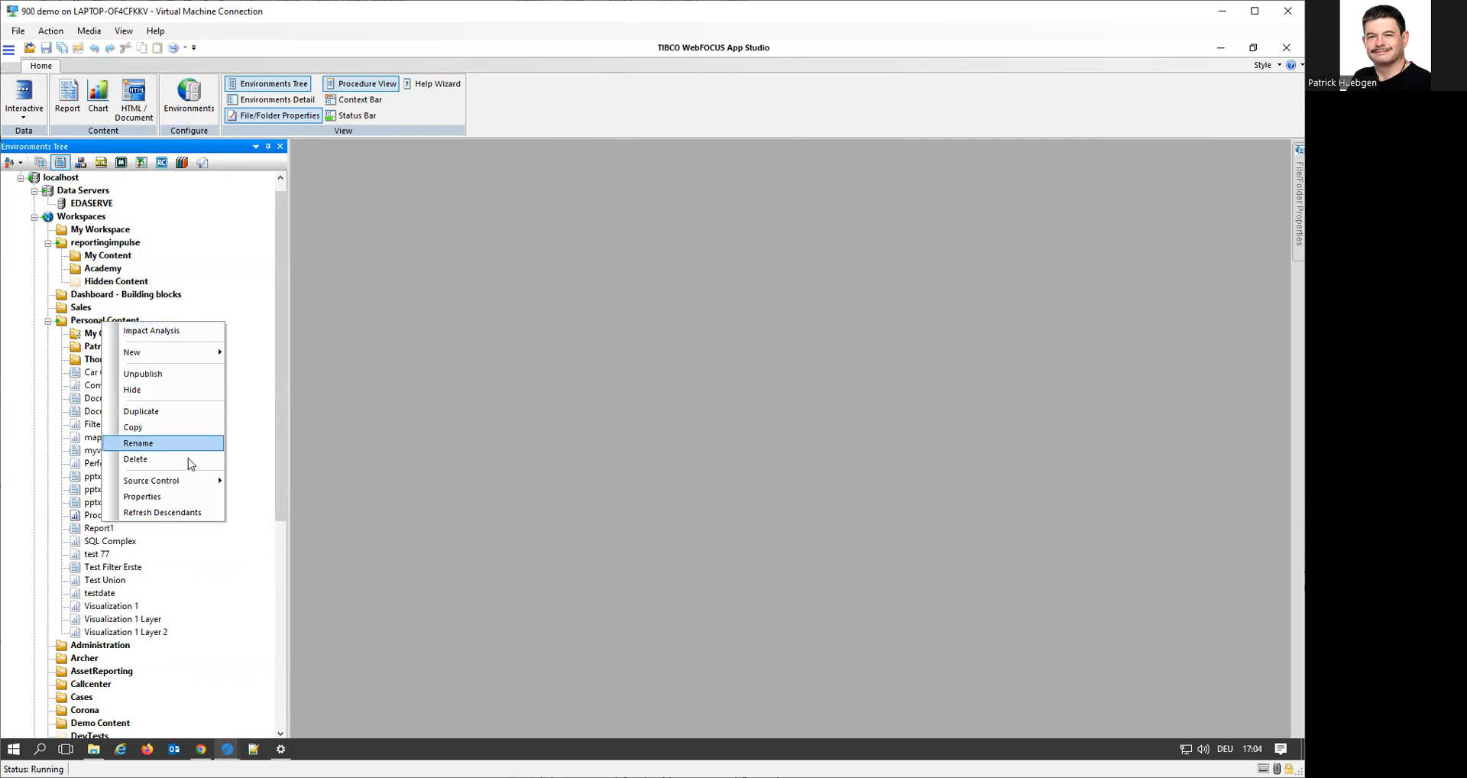
pyautogui.click(168, 353)
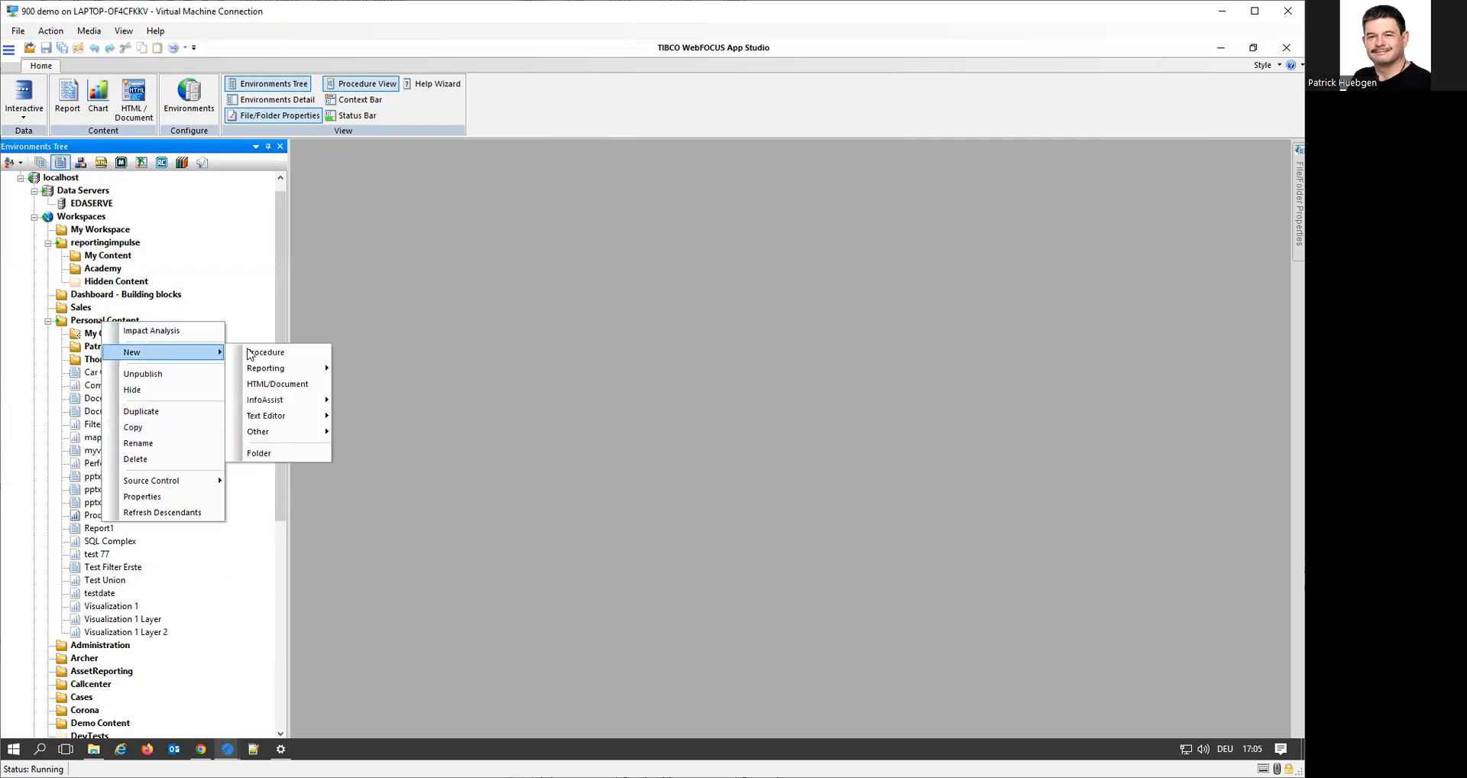
pyautogui.click(304, 382)
pyautogui.click(444, 344)
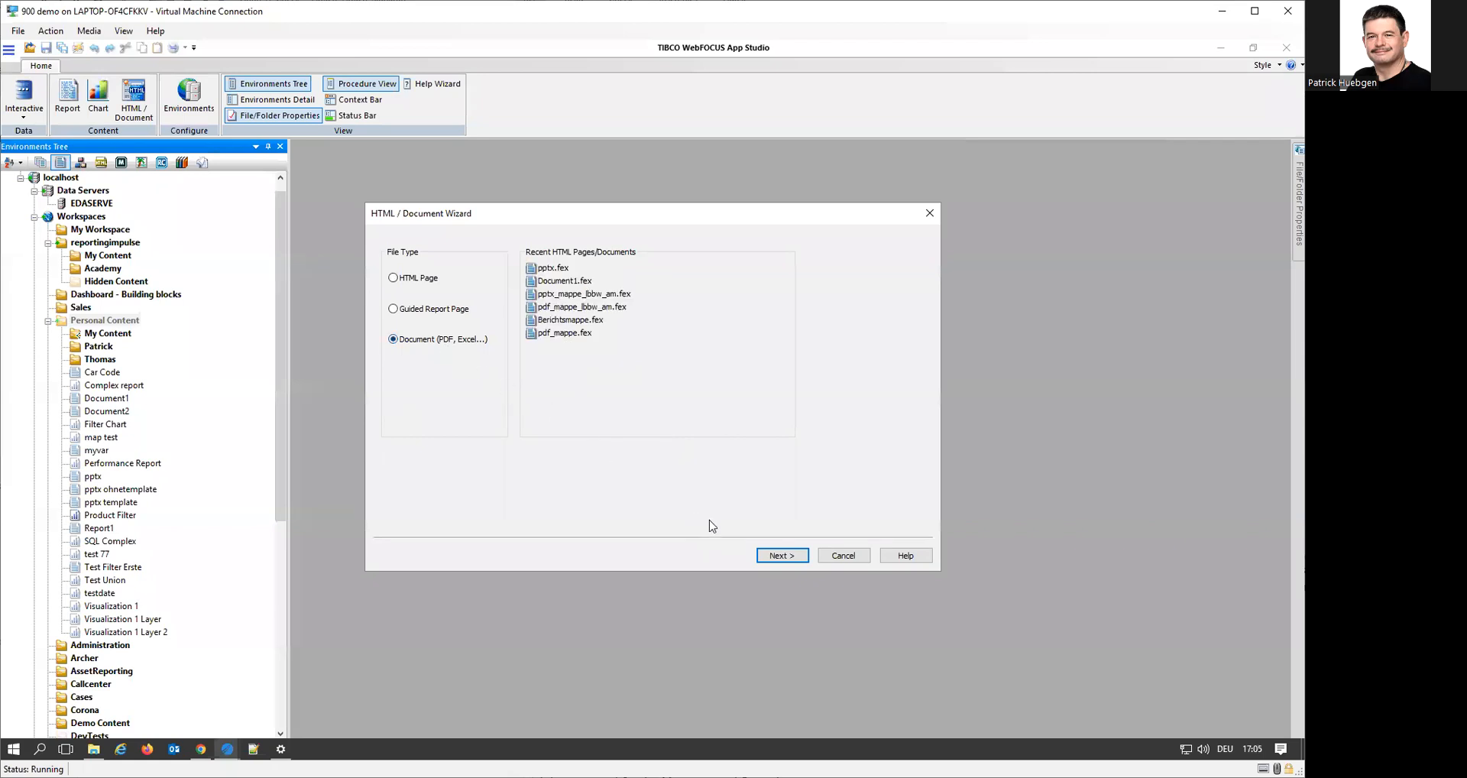
pyautogui.click(783, 557)
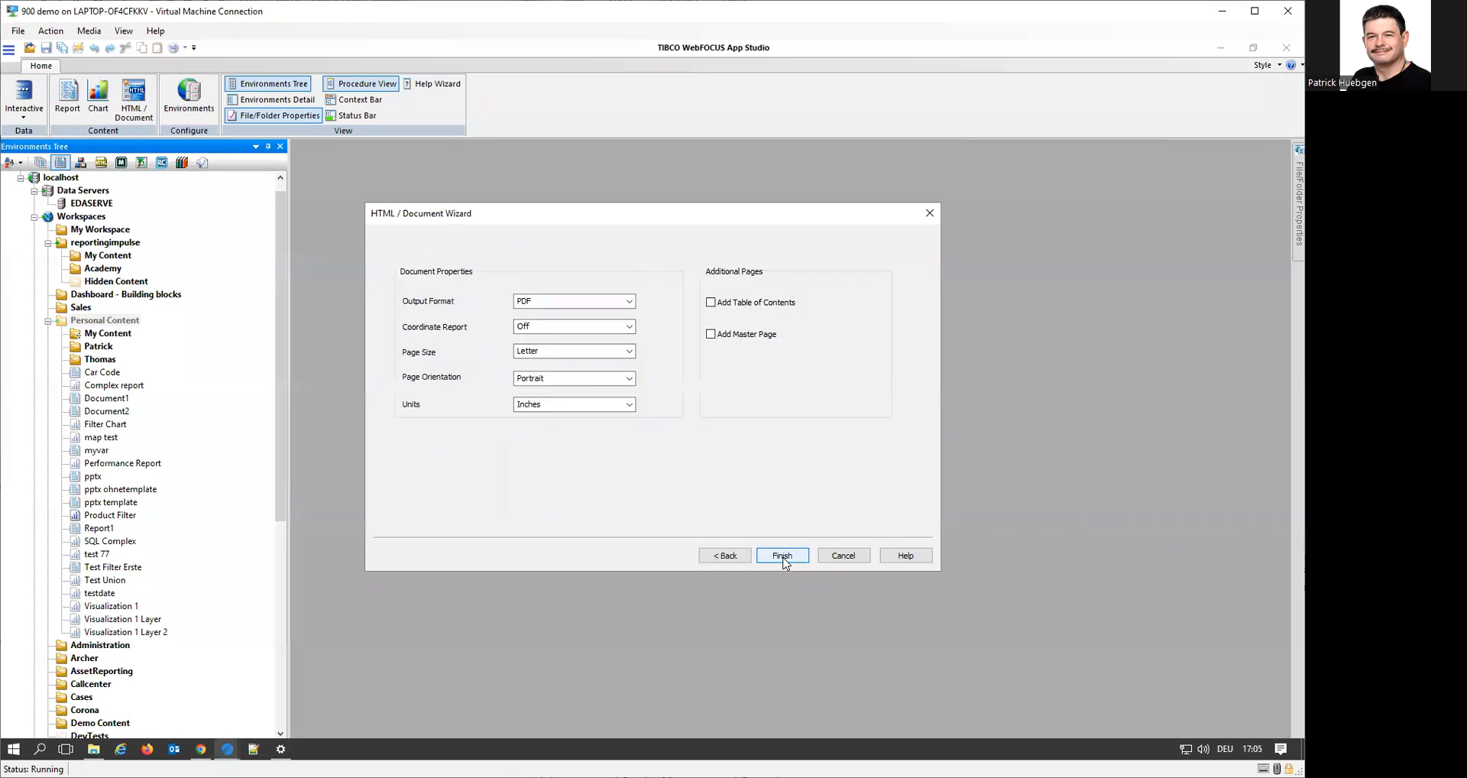
# Create the document with Power Point PPTX output, Widescreen page size and Landscape orientation
pyautogui.click(630, 301)
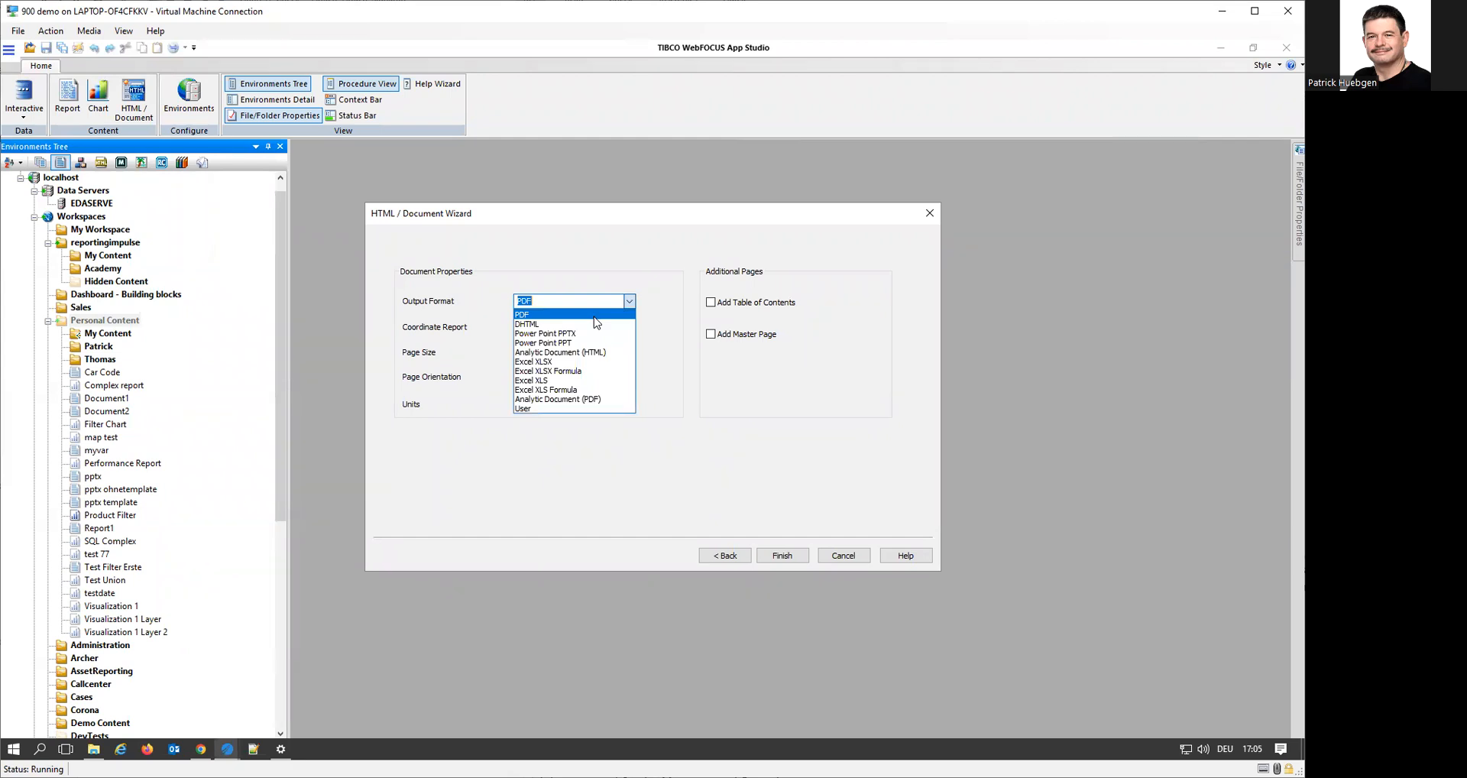
pyautogui.click(606, 337)
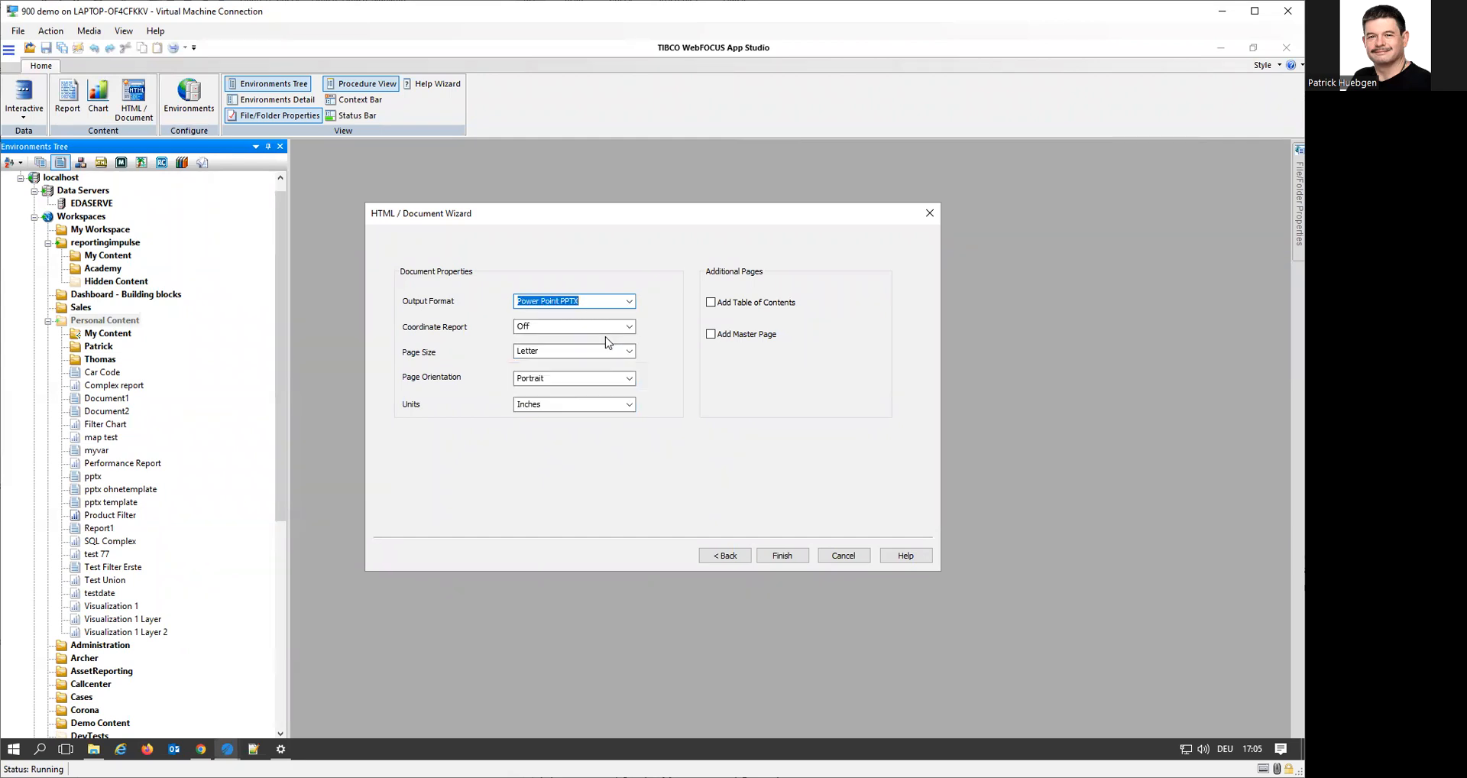
pyautogui.click(538, 327)
pyautogui.click(556, 338)
pyautogui.click(556, 349)
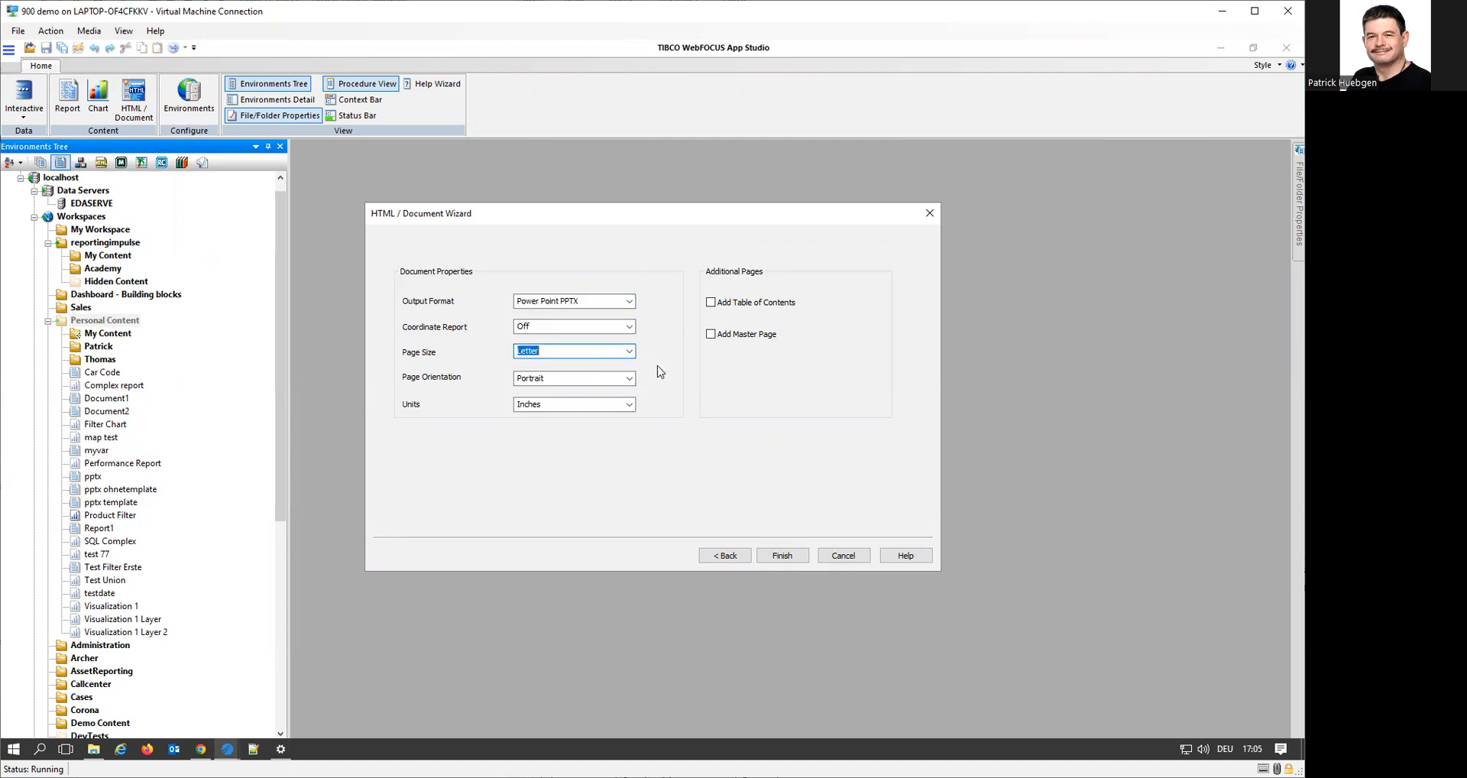
pyautogui.click(629, 351)
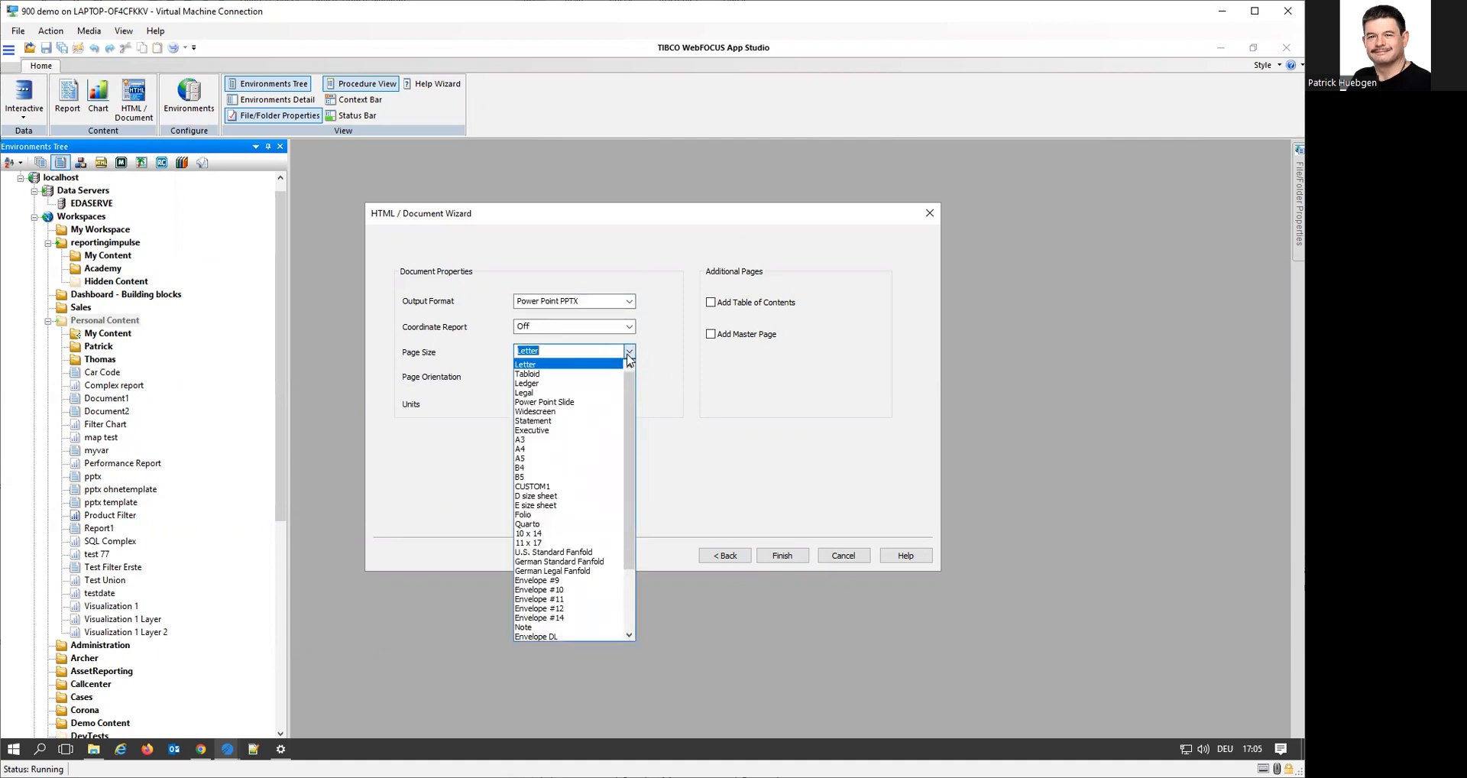
pyautogui.click(587, 411)
pyautogui.click(629, 378)
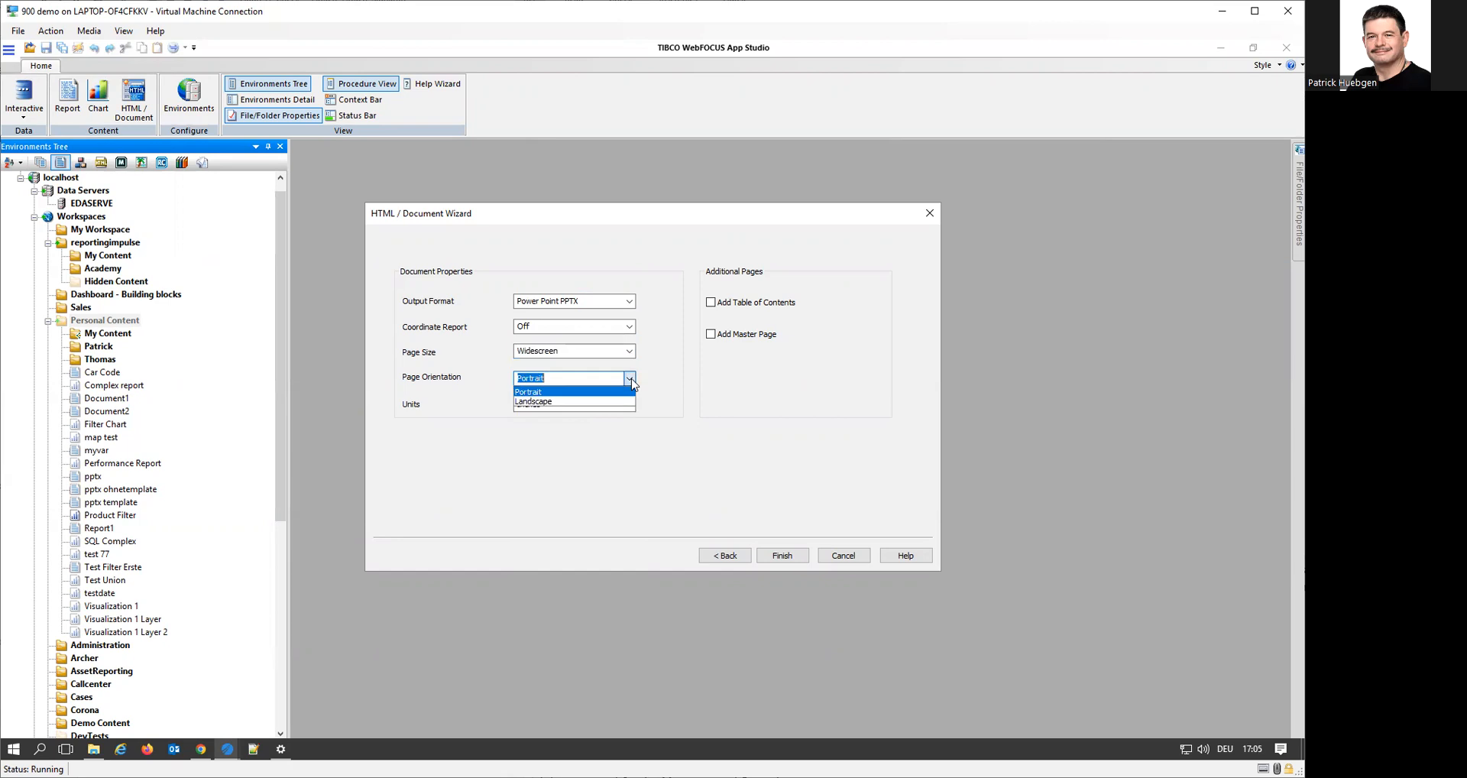
pyautogui.click(596, 402)
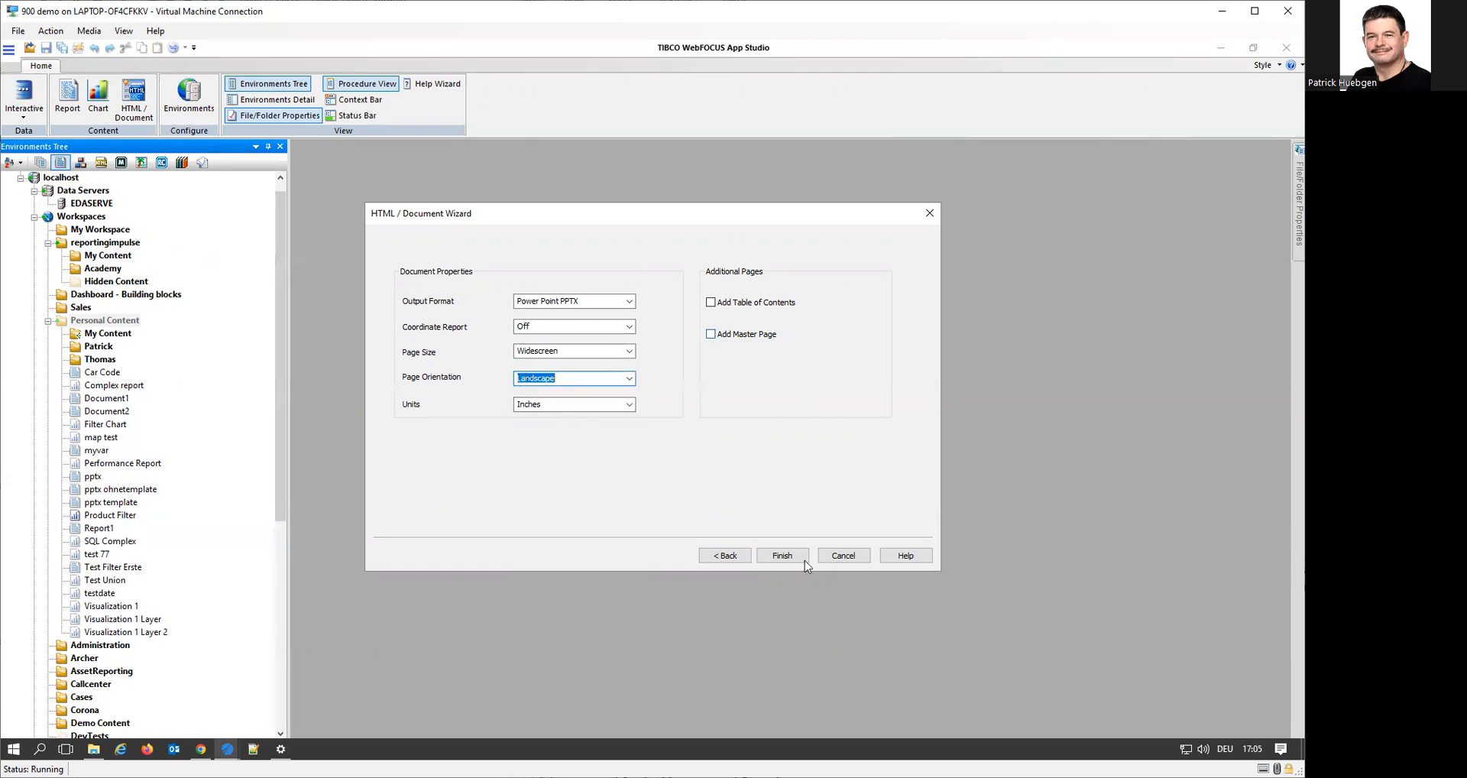
pyautogui.click(782, 556)
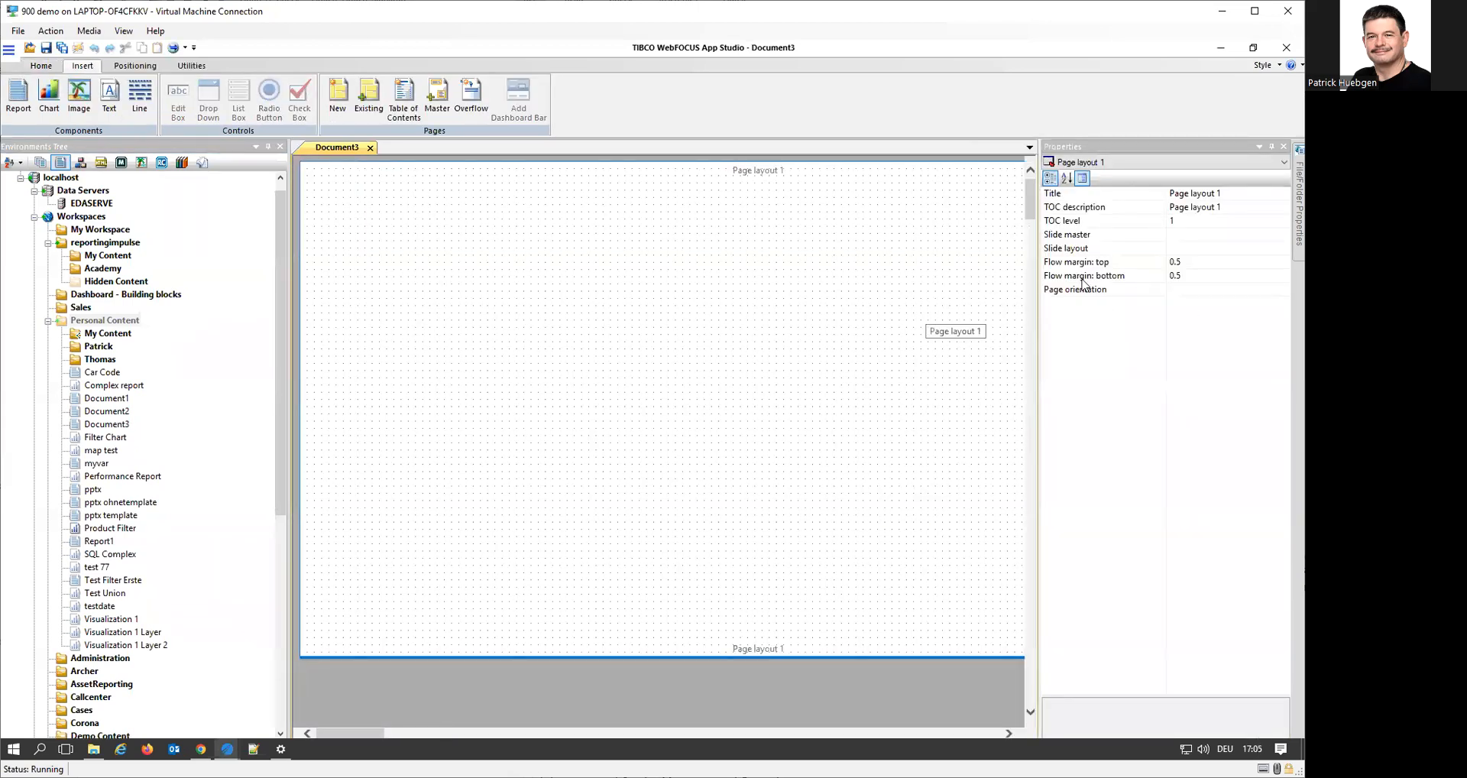
# Assign master2022.pptx from Personal Content as the compound document's template
pyautogui.click(1131, 162)
pyautogui.click(1137, 184)
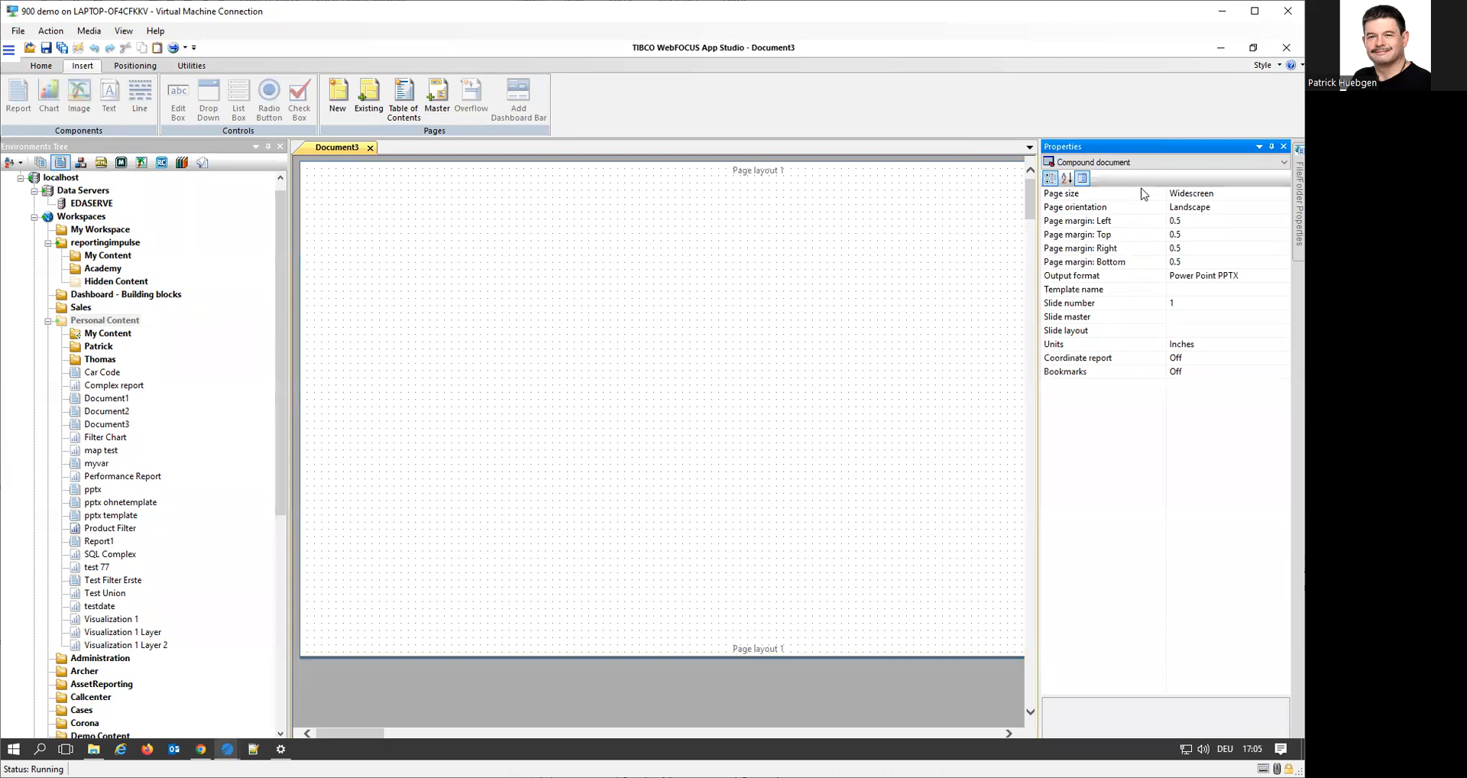
pyautogui.click(1190, 291)
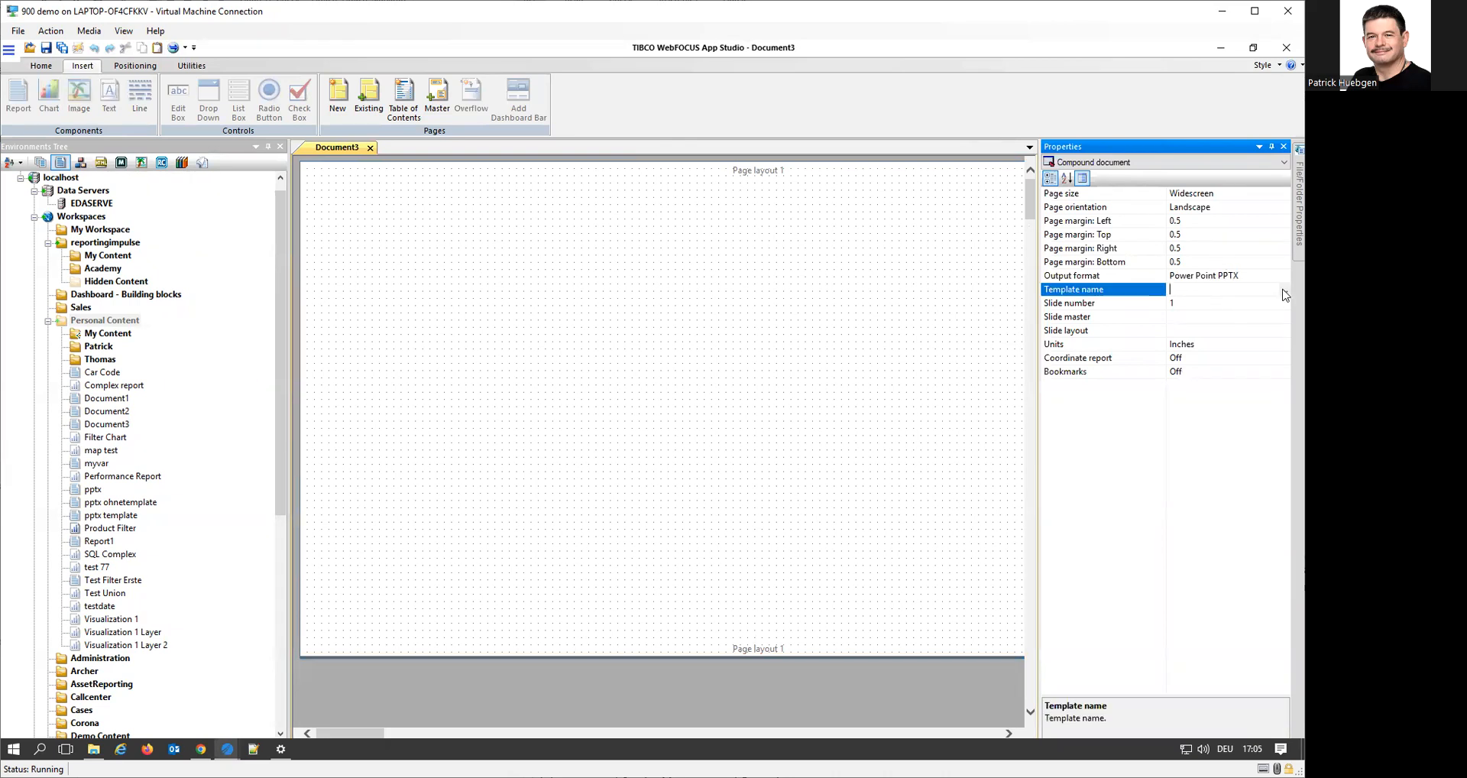
pyautogui.click(1283, 290)
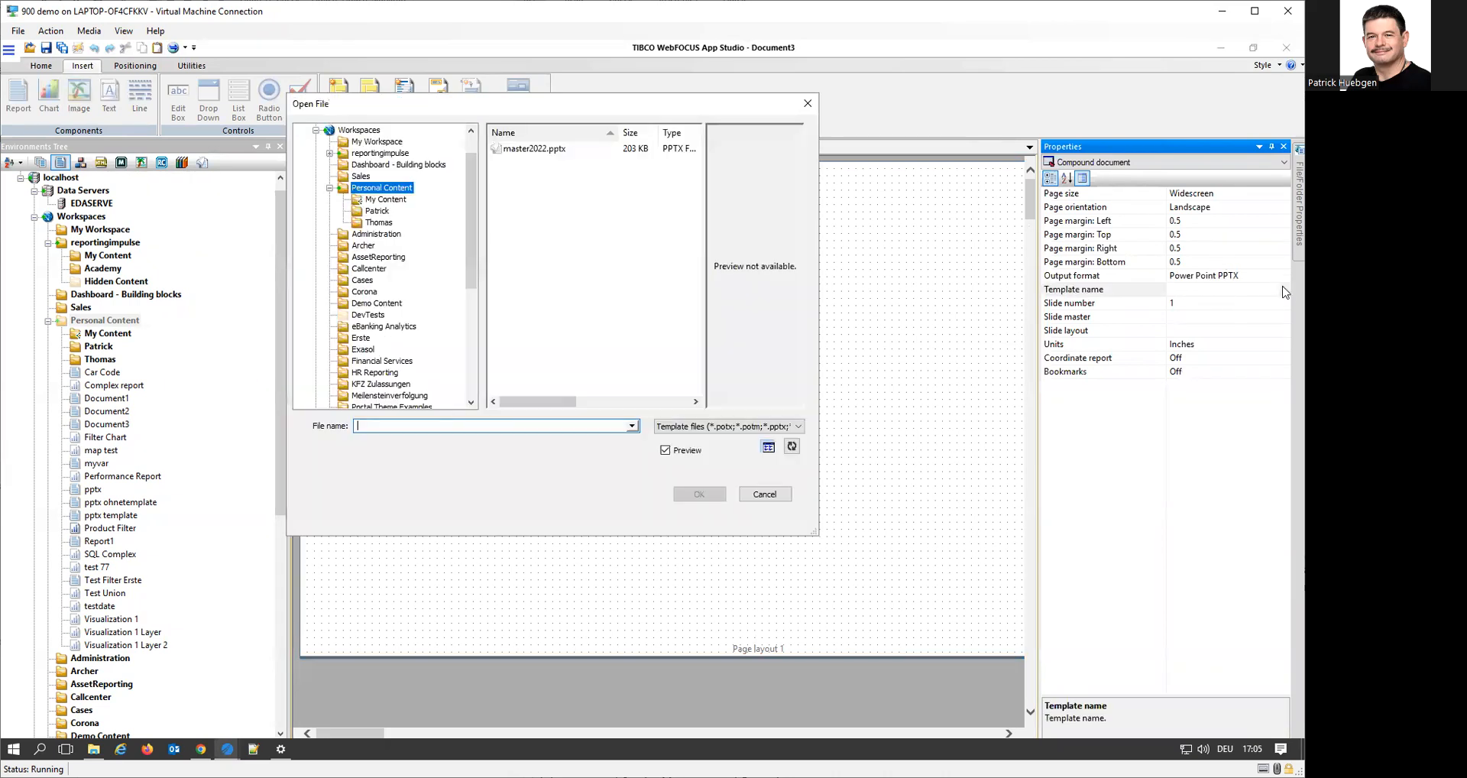
pyautogui.click(542, 150)
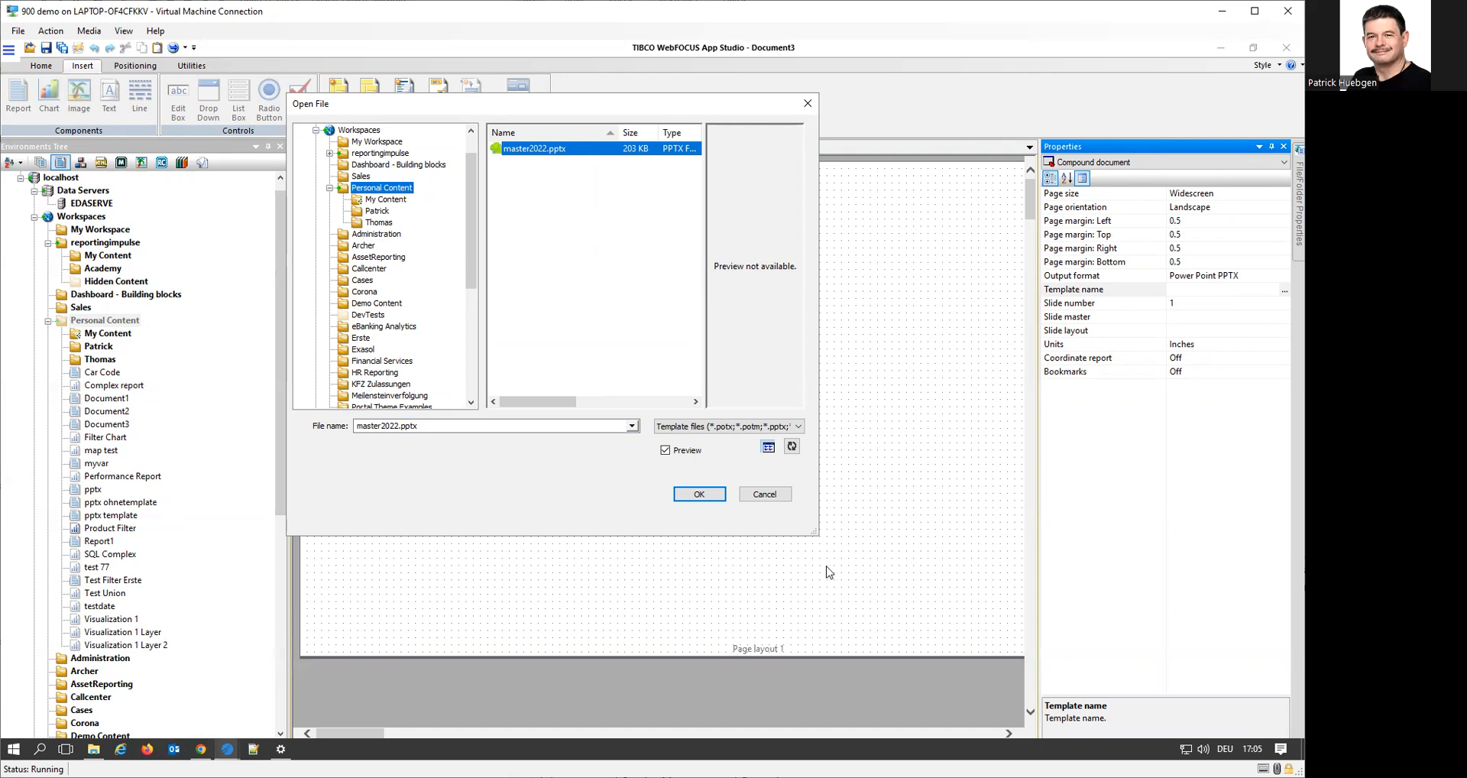
pyautogui.click(714, 496)
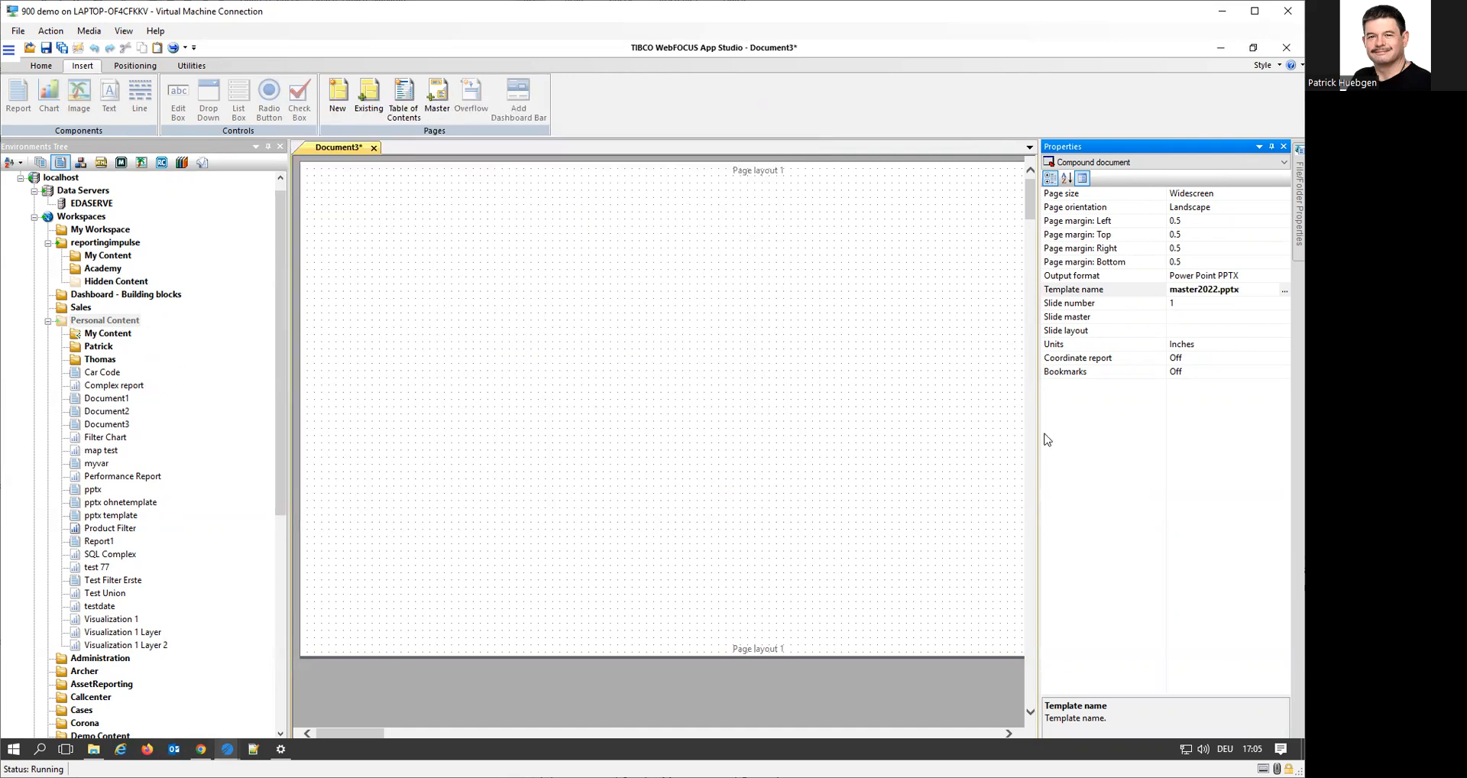
# Set the compound document's slide master to 1_TITLE AND CONTENT PAGE
pyautogui.click(1222, 317)
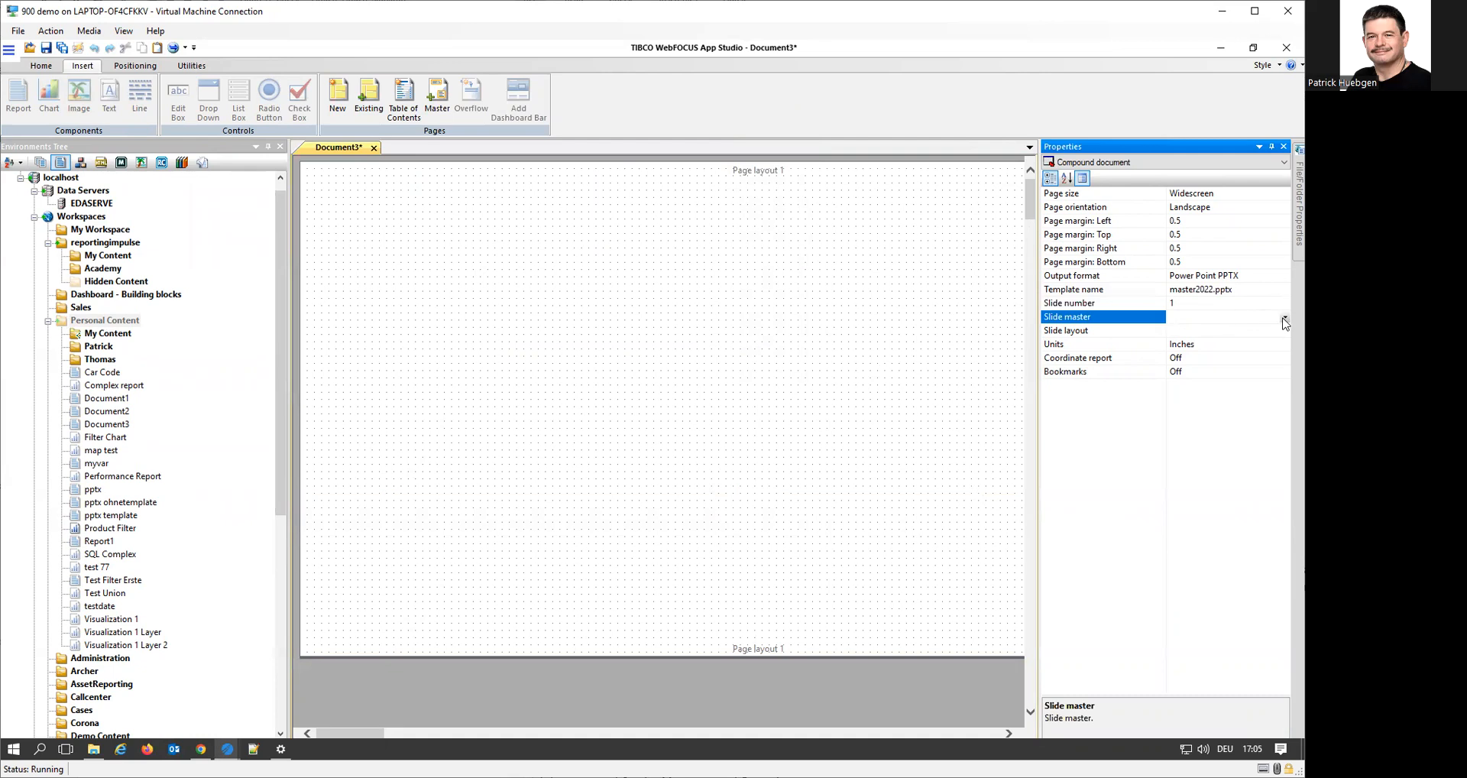
pyautogui.click(1283, 319)
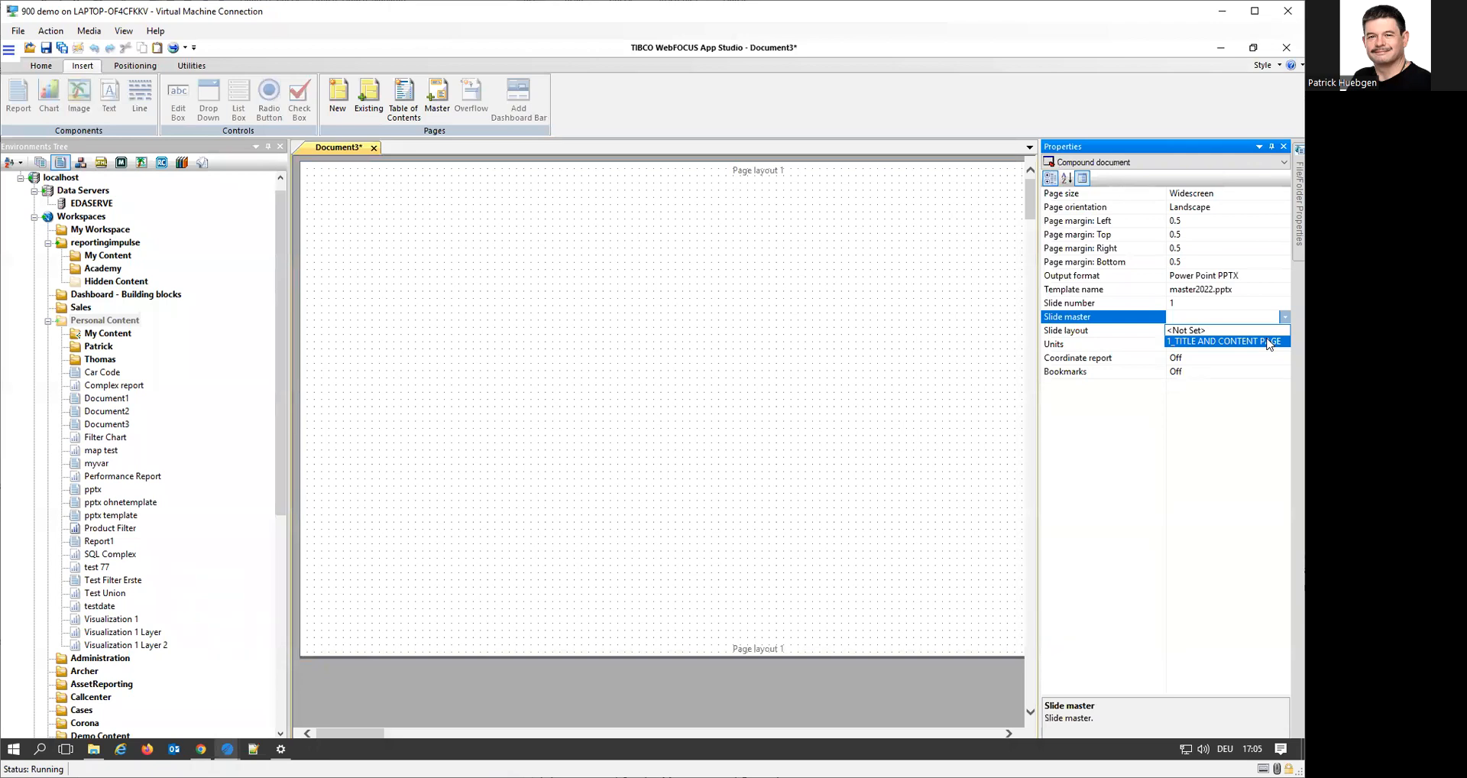
pyautogui.click(1268, 342)
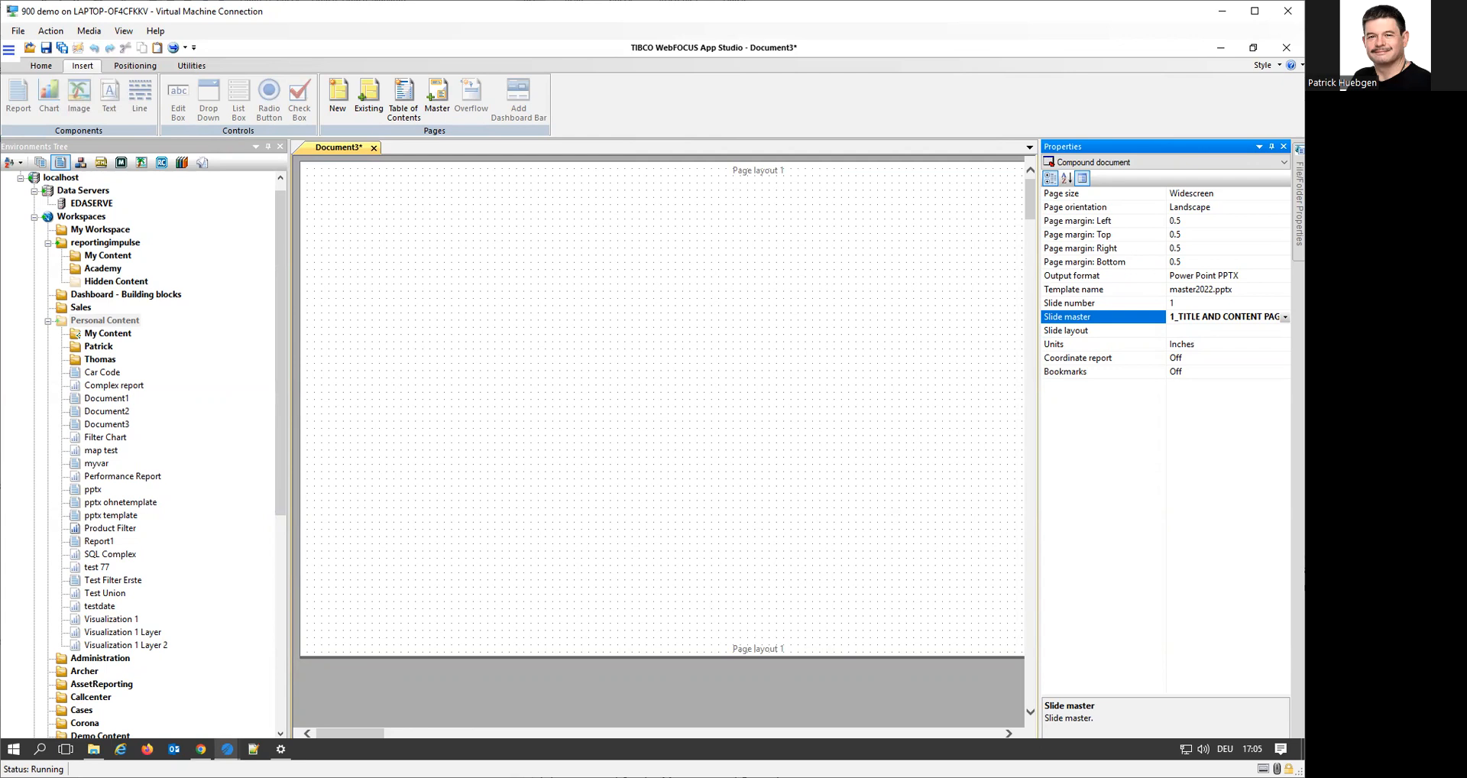
# Open master2022.pptx from the Desktop in PowerPoint and check the slide master's name in Slide Master view
pyautogui.moveTo(93, 749)
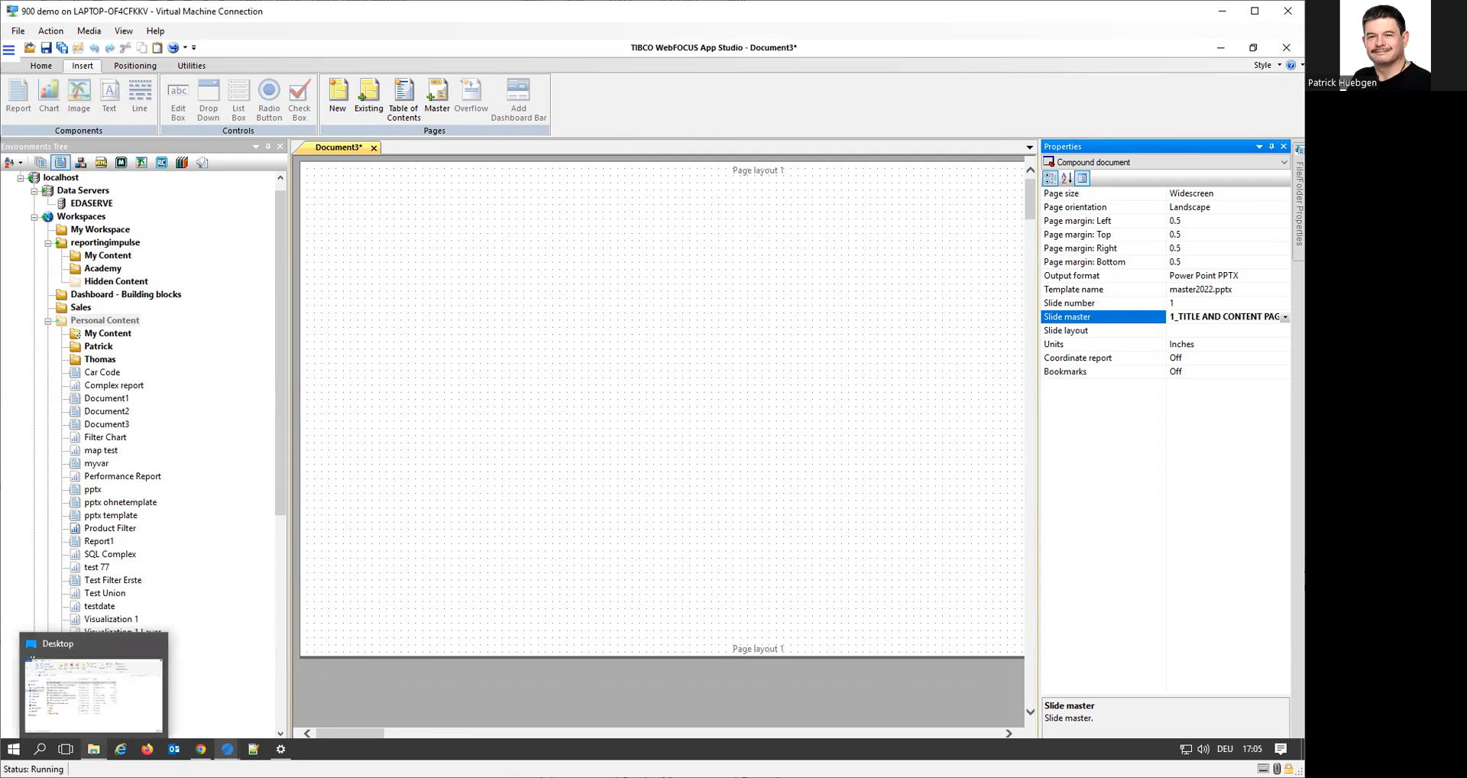
pyautogui.click(93, 696)
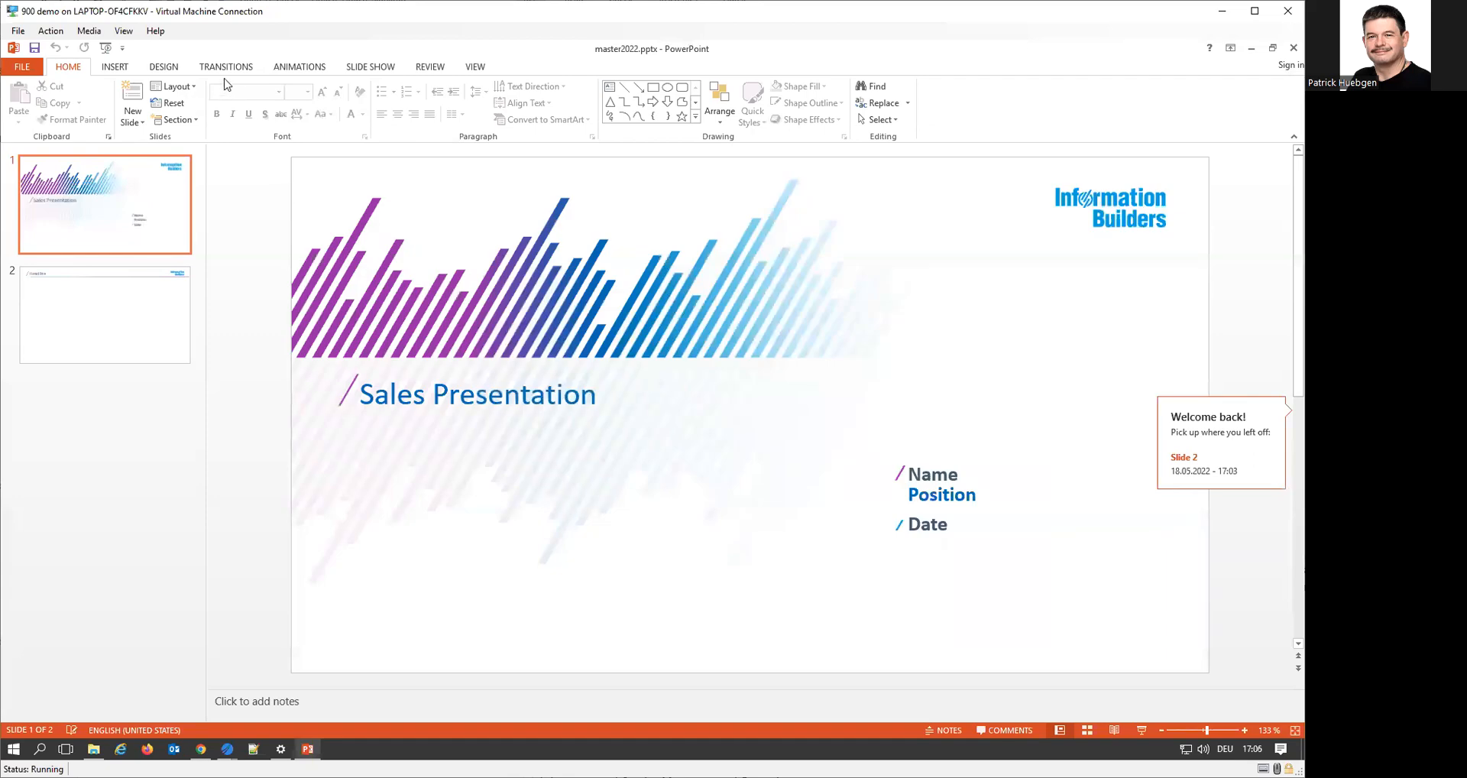
pyautogui.click(474, 68)
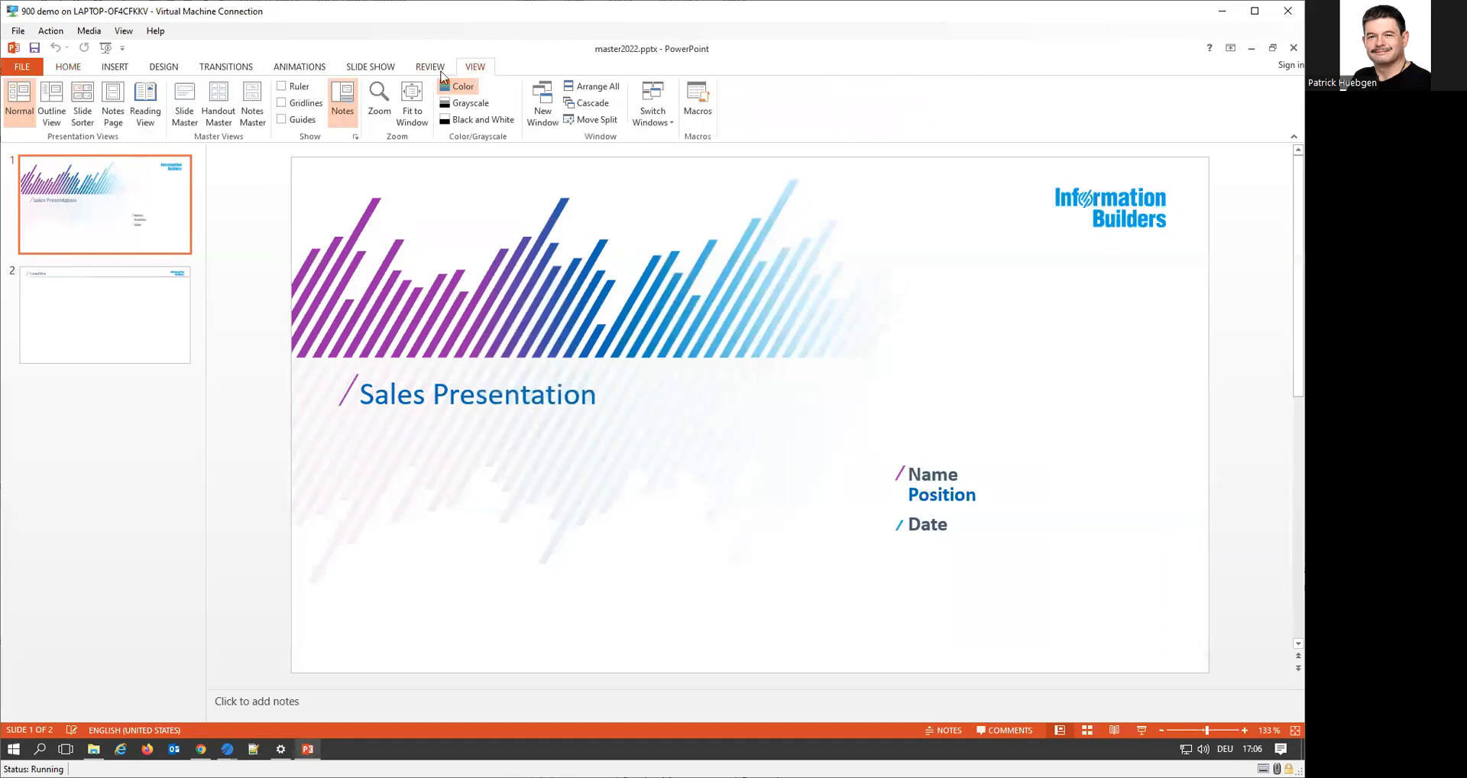
pyautogui.click(184, 103)
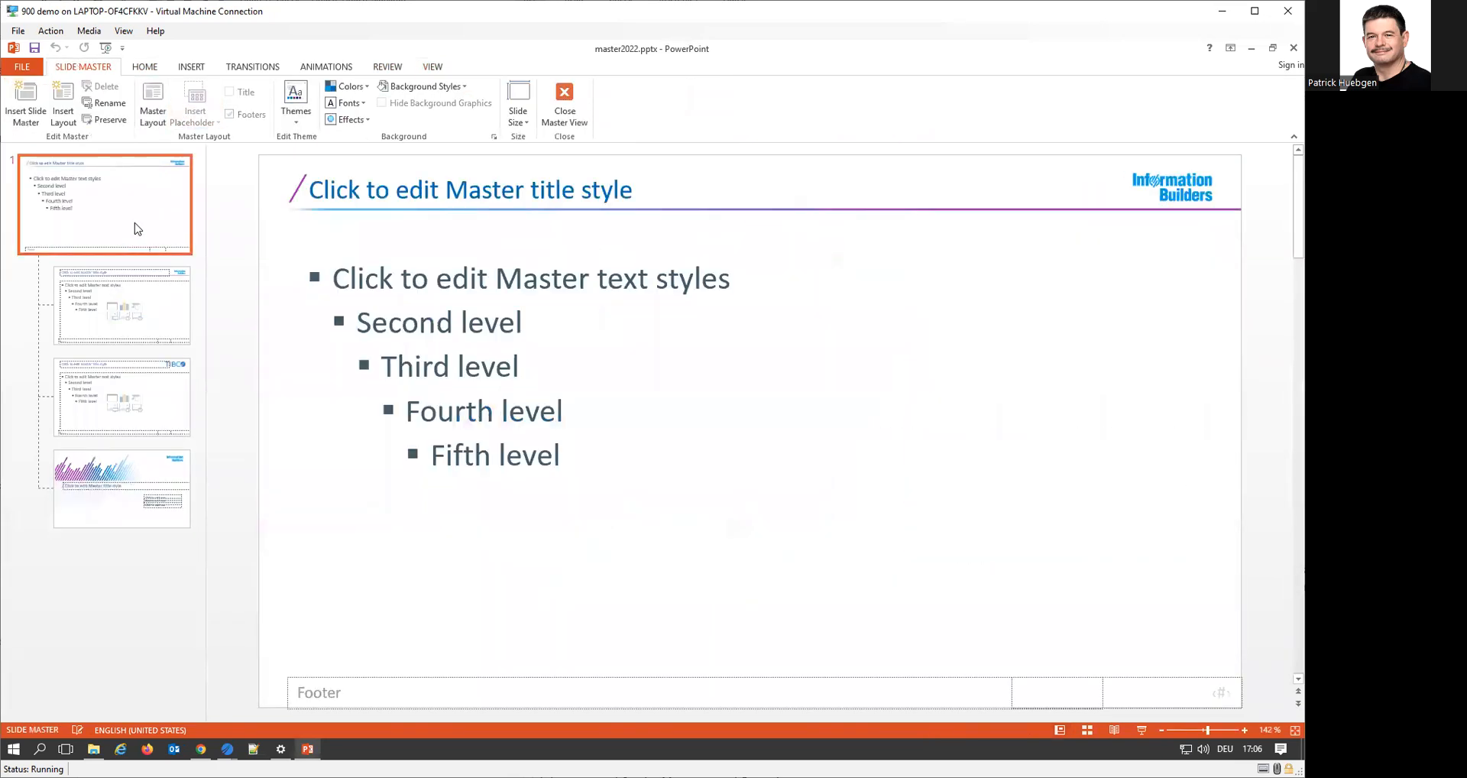
pyautogui.rightClick(137, 228)
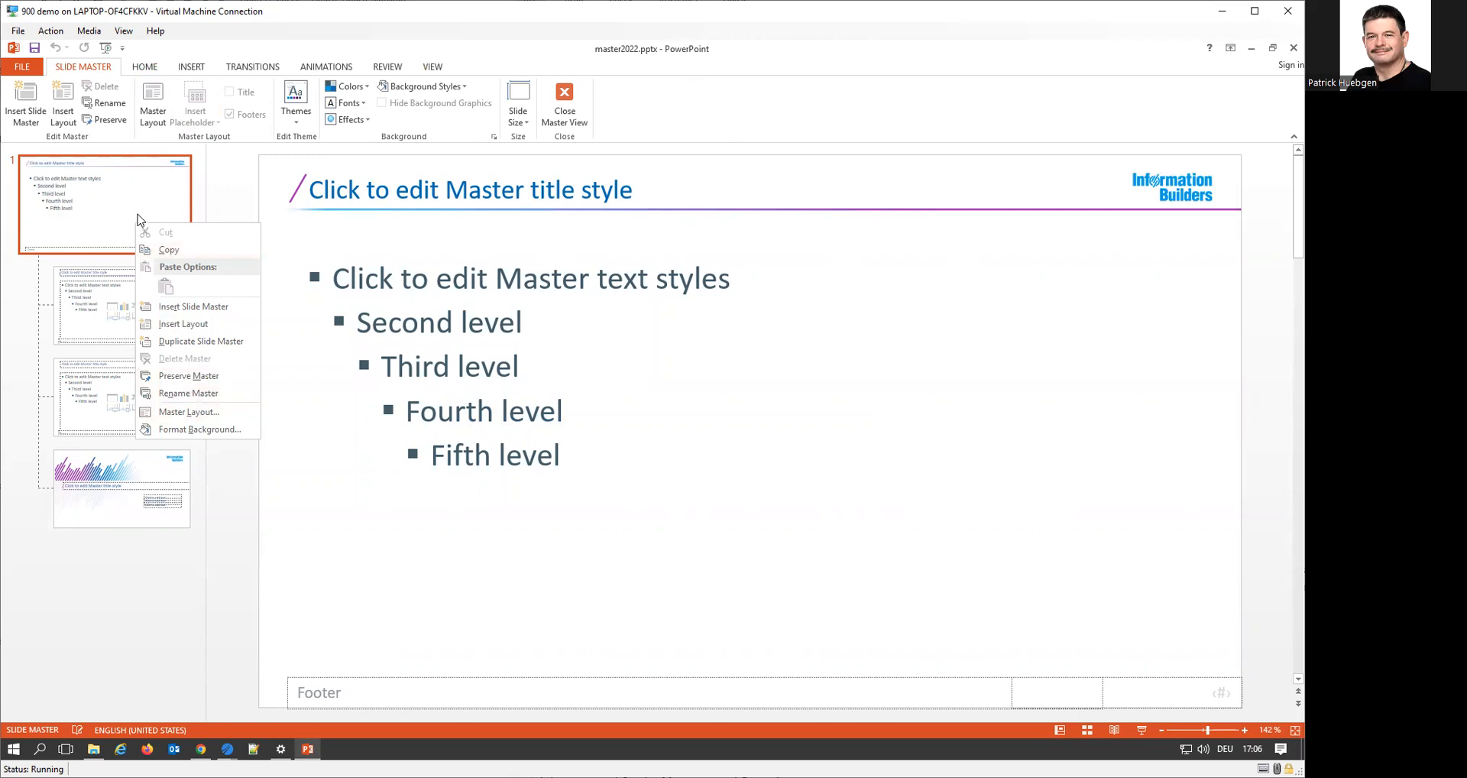
pyautogui.click(201, 394)
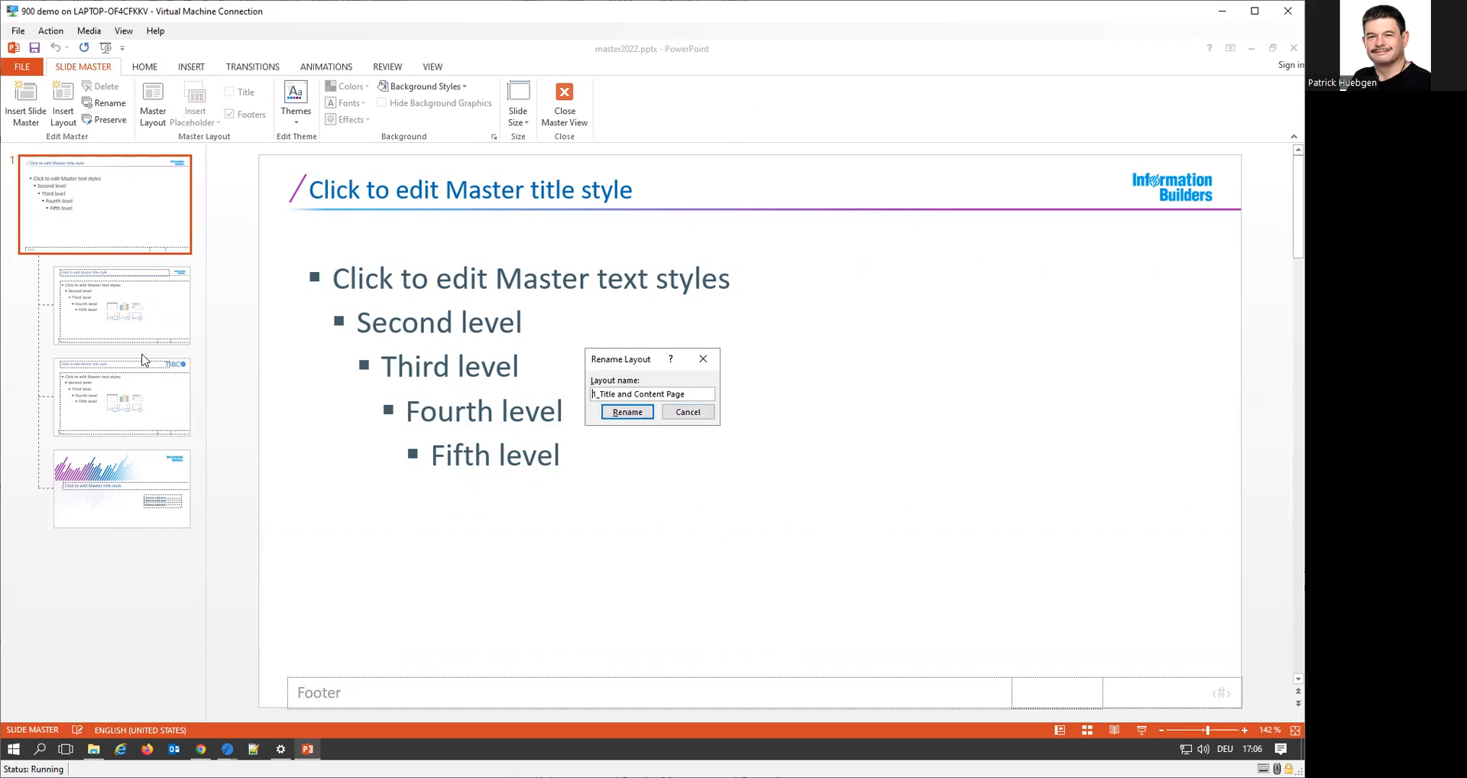
# Switch back to Document3 in App Studio and set the compound document's slide layout to IBI LOGO
pyautogui.click(227, 751)
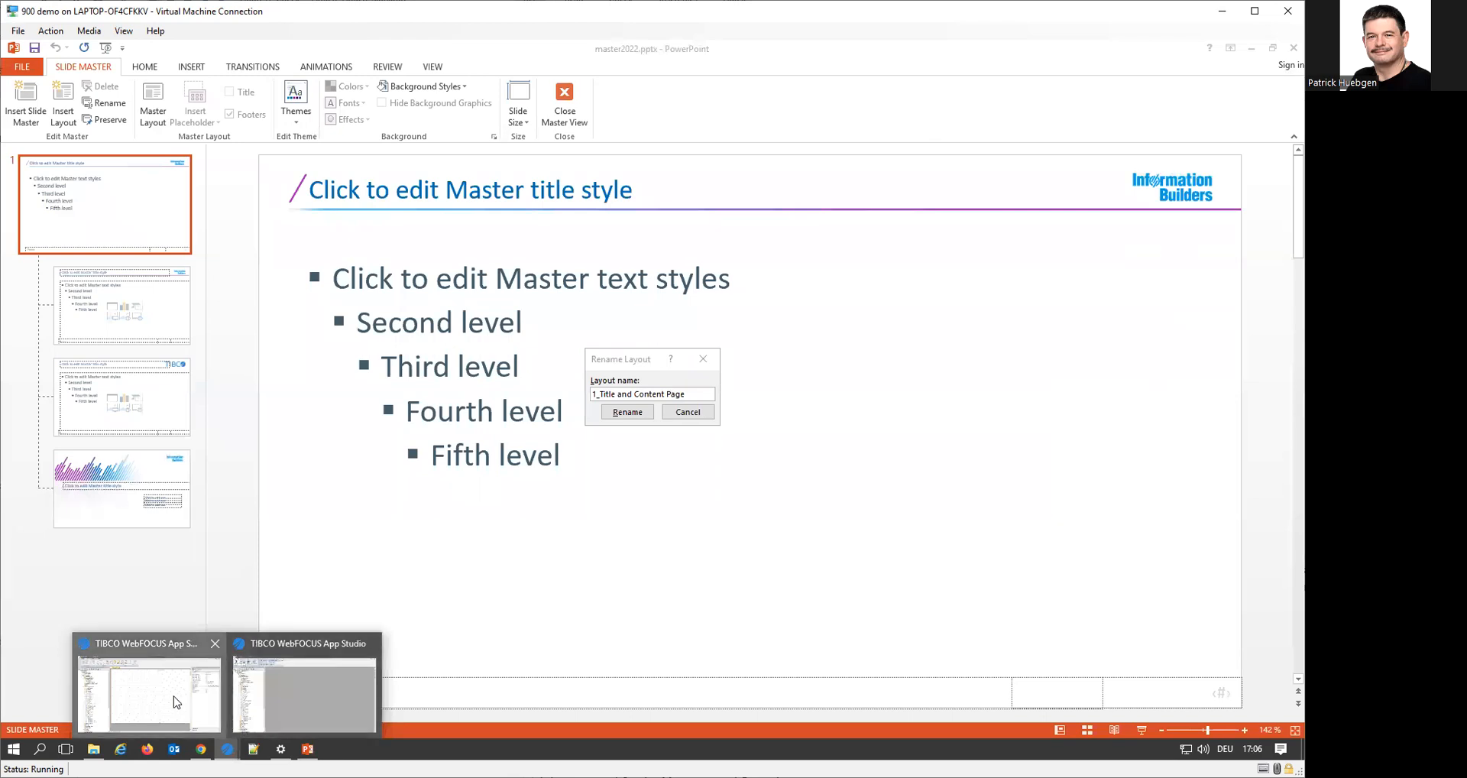
pyautogui.click(245, 726)
pyautogui.click(1281, 334)
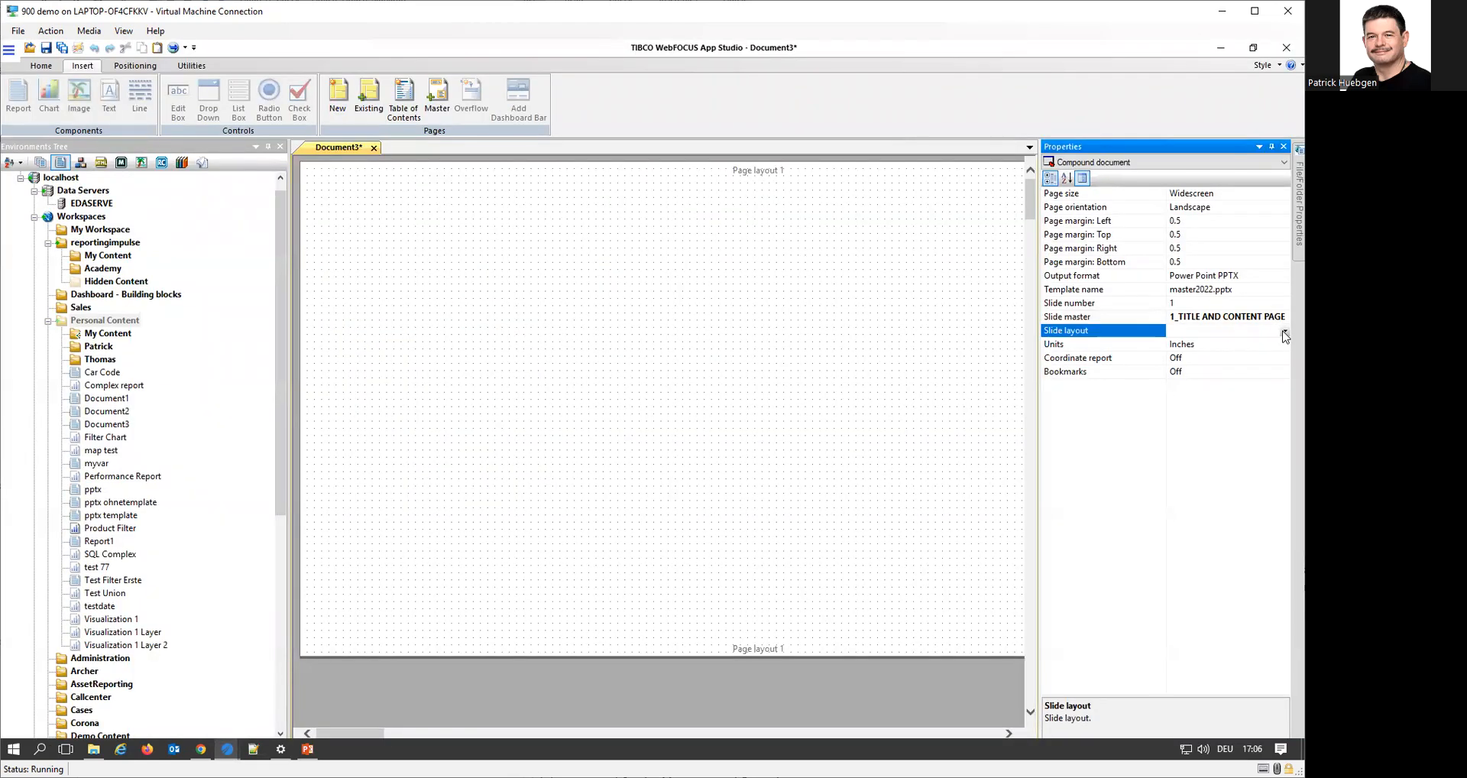
pyautogui.click(1284, 332)
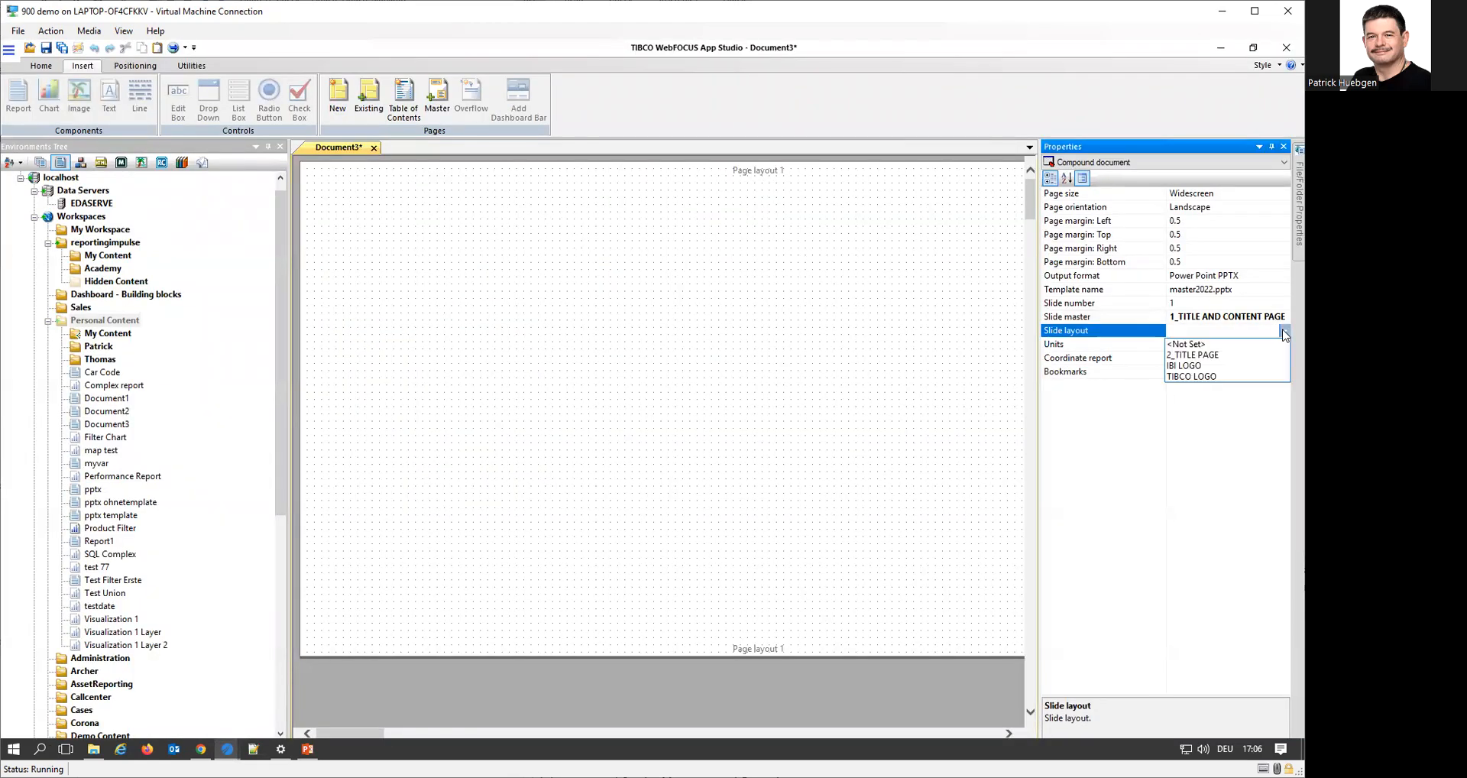
pyautogui.click(1203, 367)
# Place a report component about 5.6 by 3.3 inches in the middle of Page layout 1
pyautogui.click(707, 336)
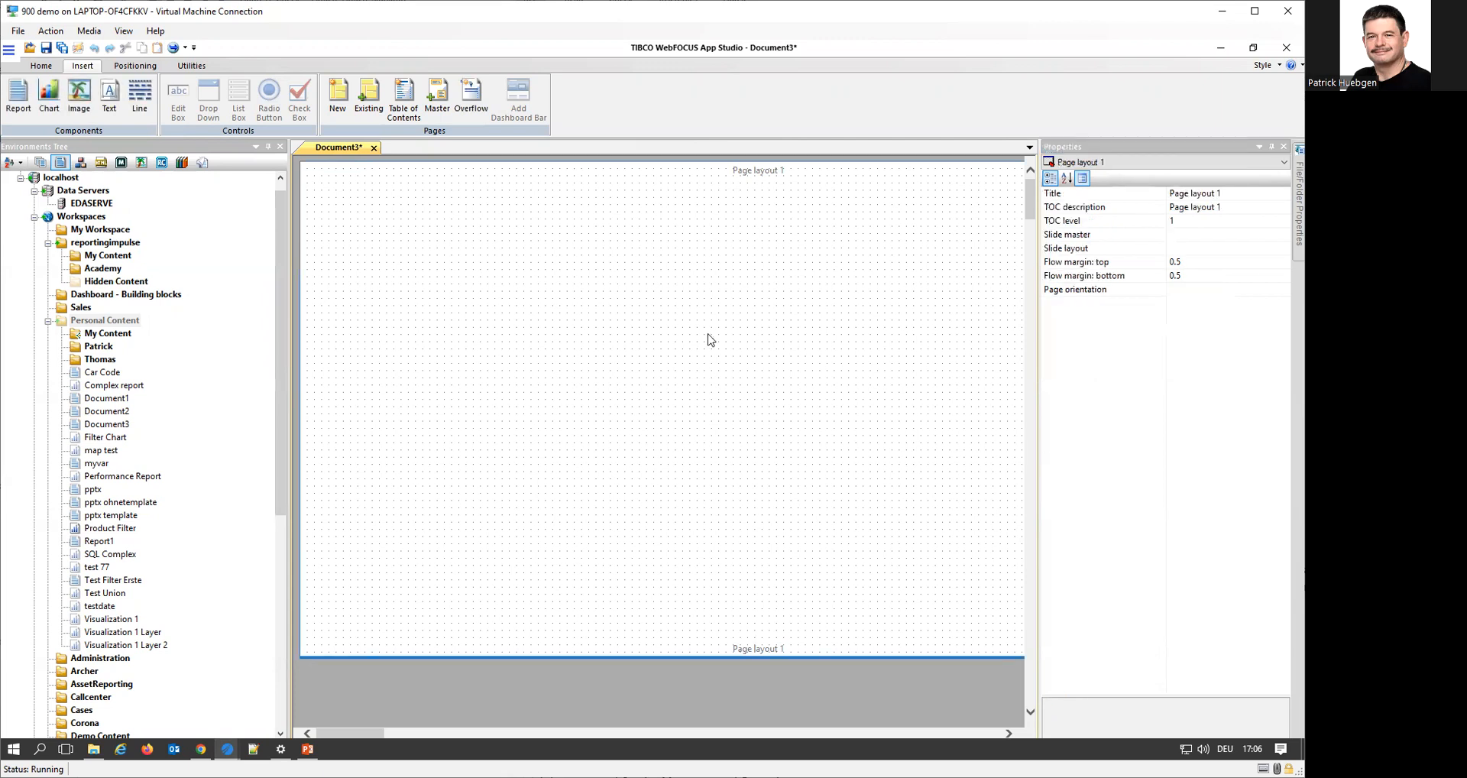
pyautogui.click(18, 95)
pyautogui.moveTo(419, 283); pyautogui.dragTo(804, 518)
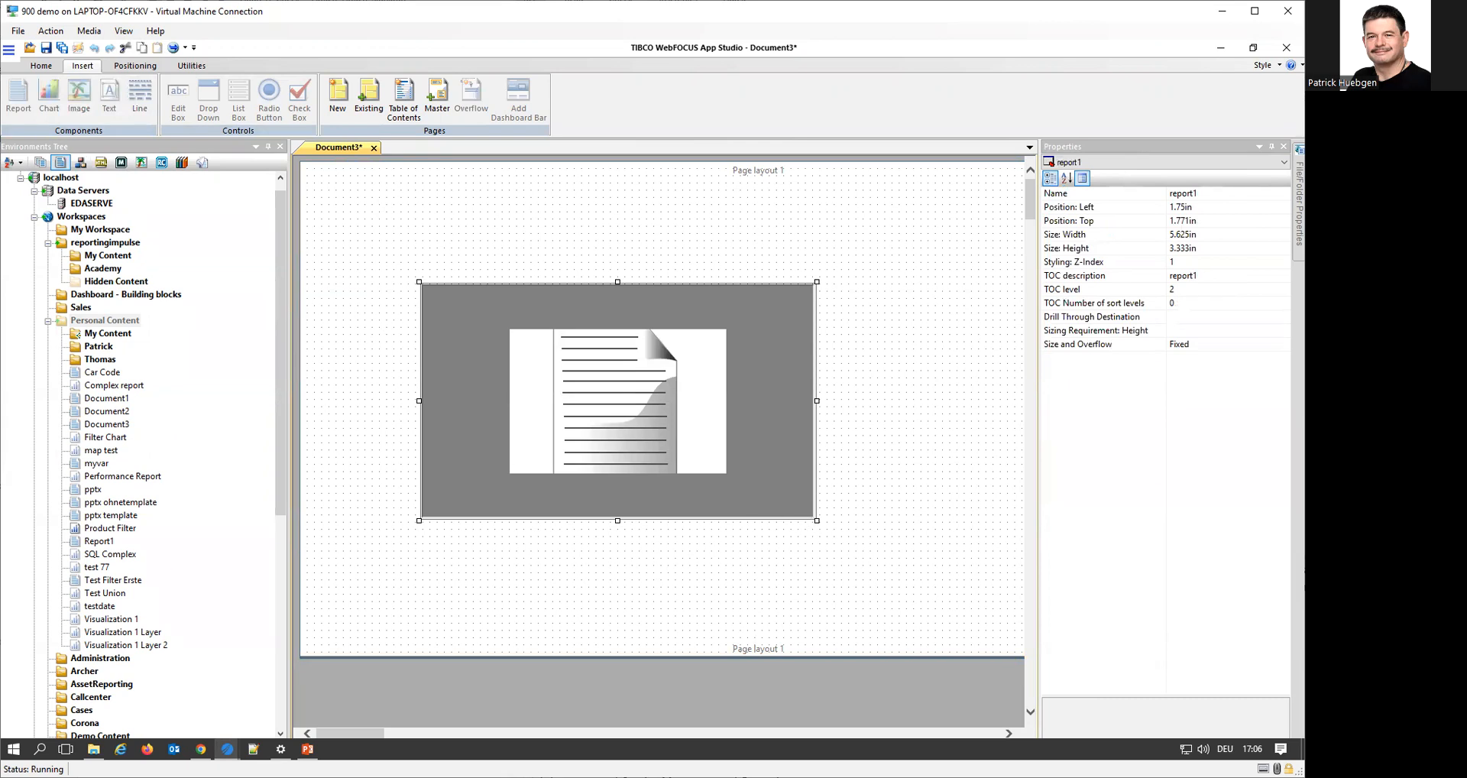
# Create a new report in the placed report component, using retail_sales.mas from the getting_started application as its data source
pyautogui.rightClick(567, 408)
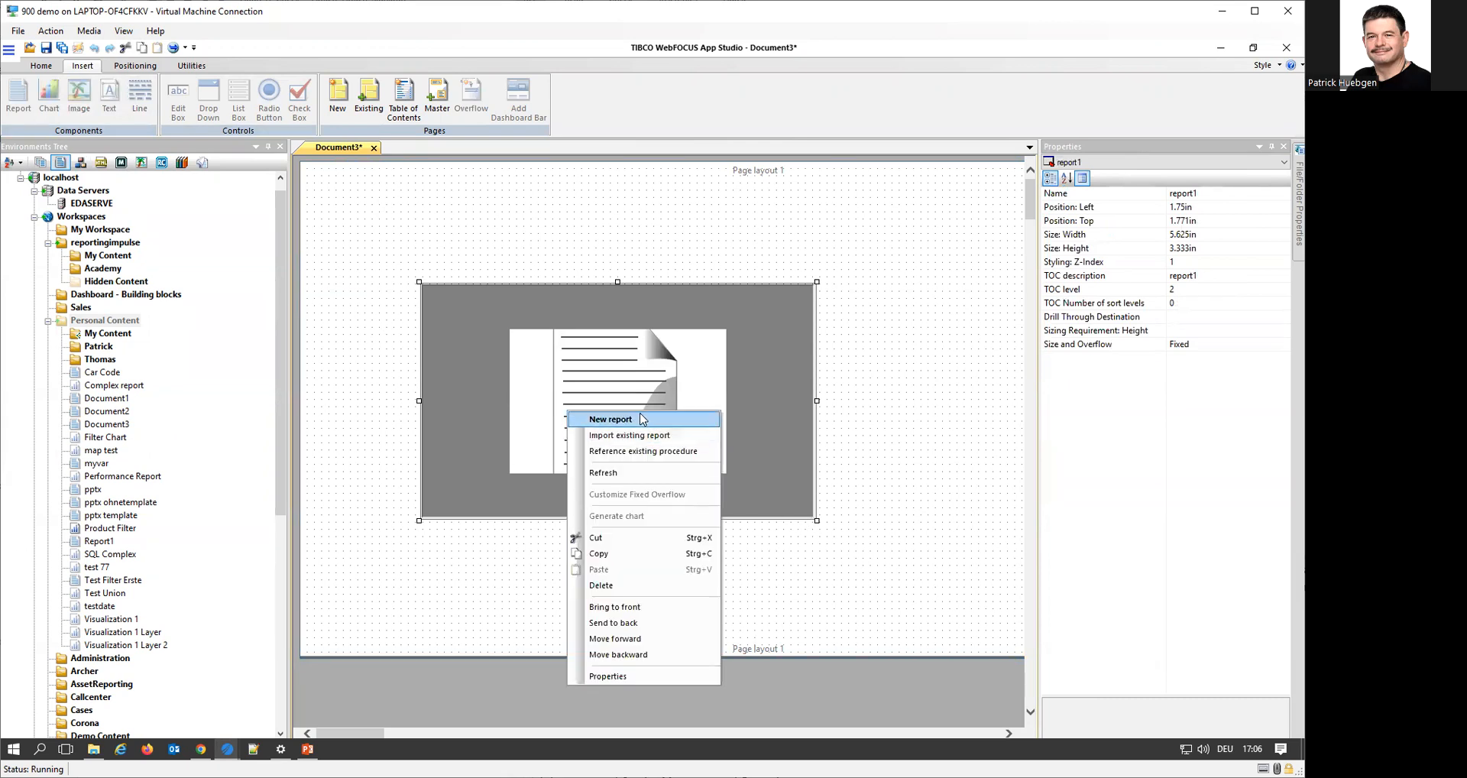
pyautogui.click(647, 419)
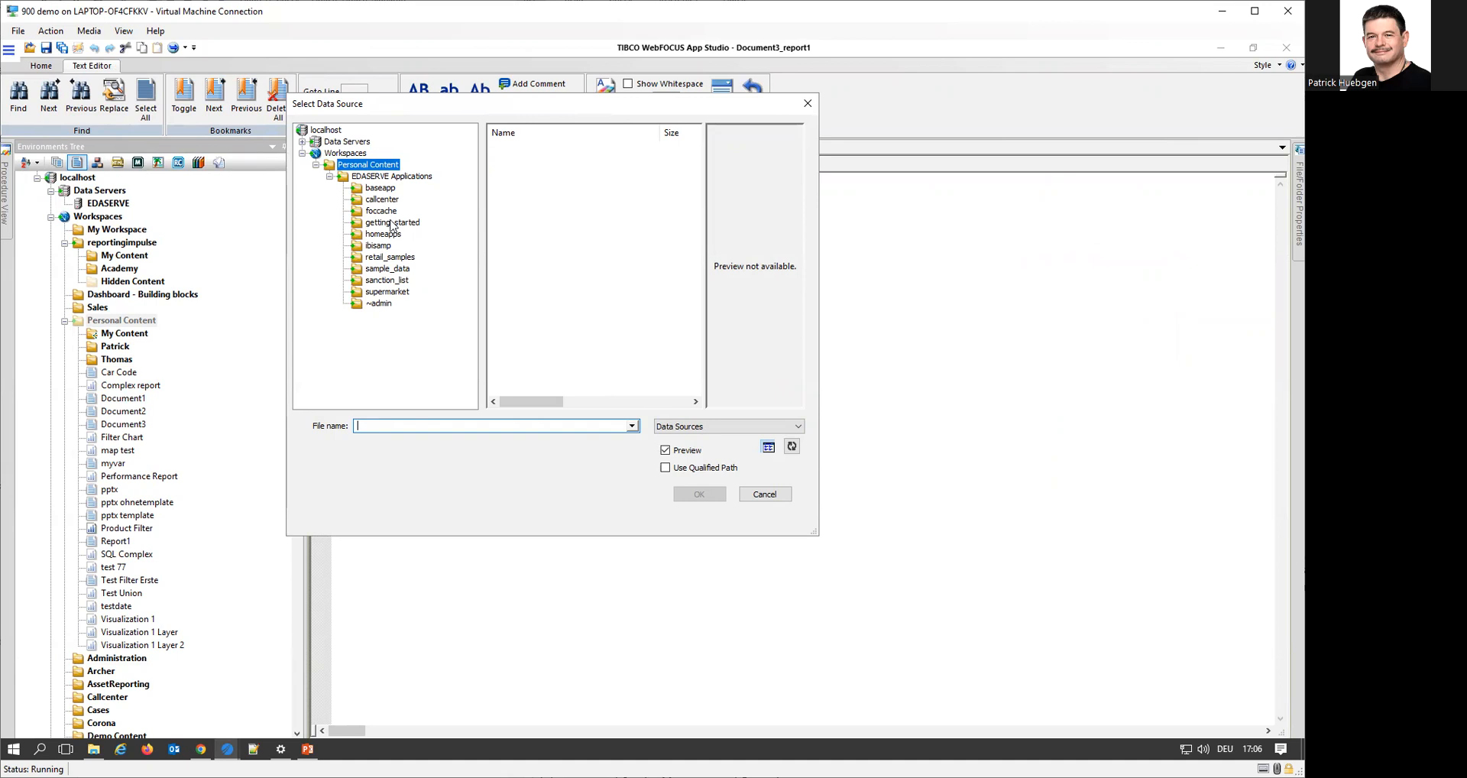
pyautogui.click(391, 223)
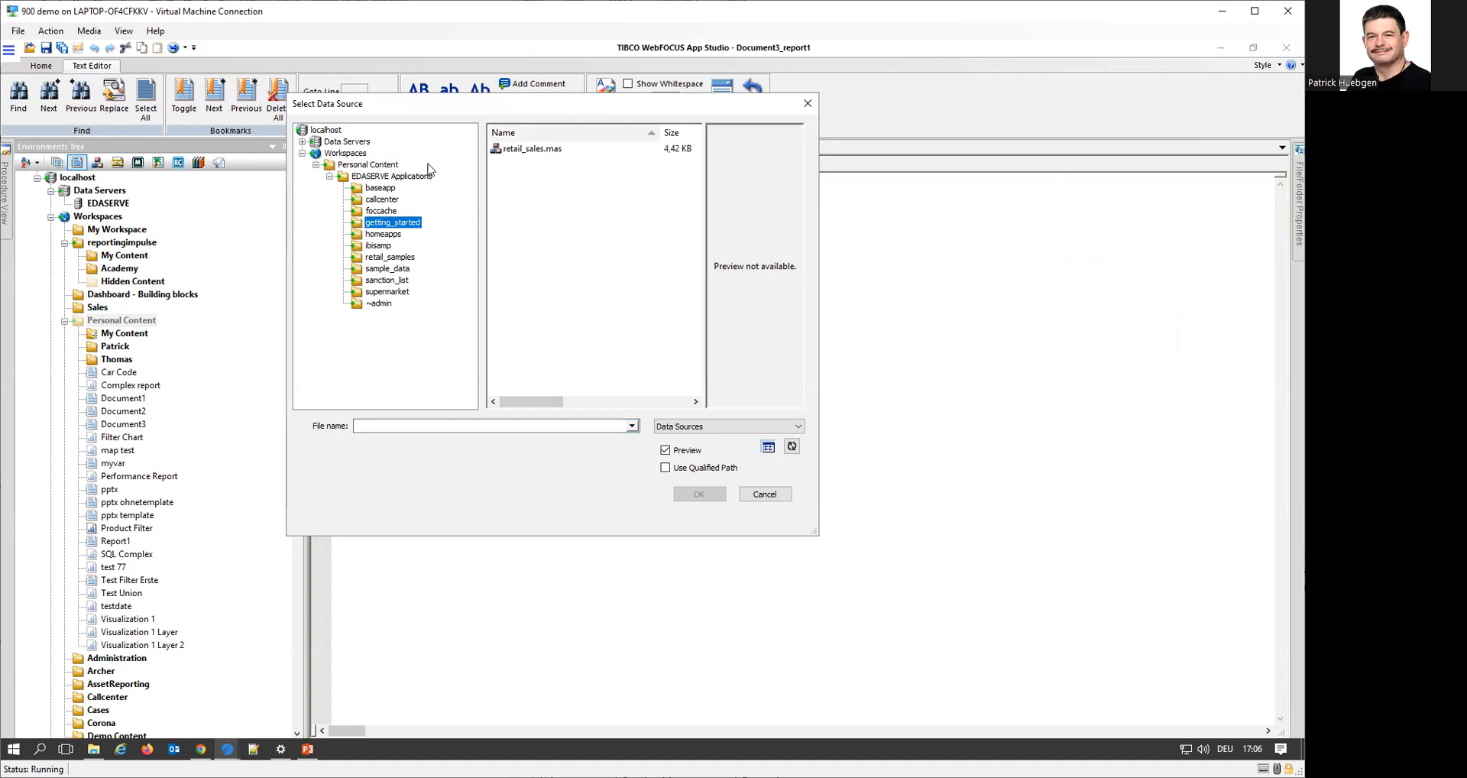
pyautogui.doubleClick(534, 149)
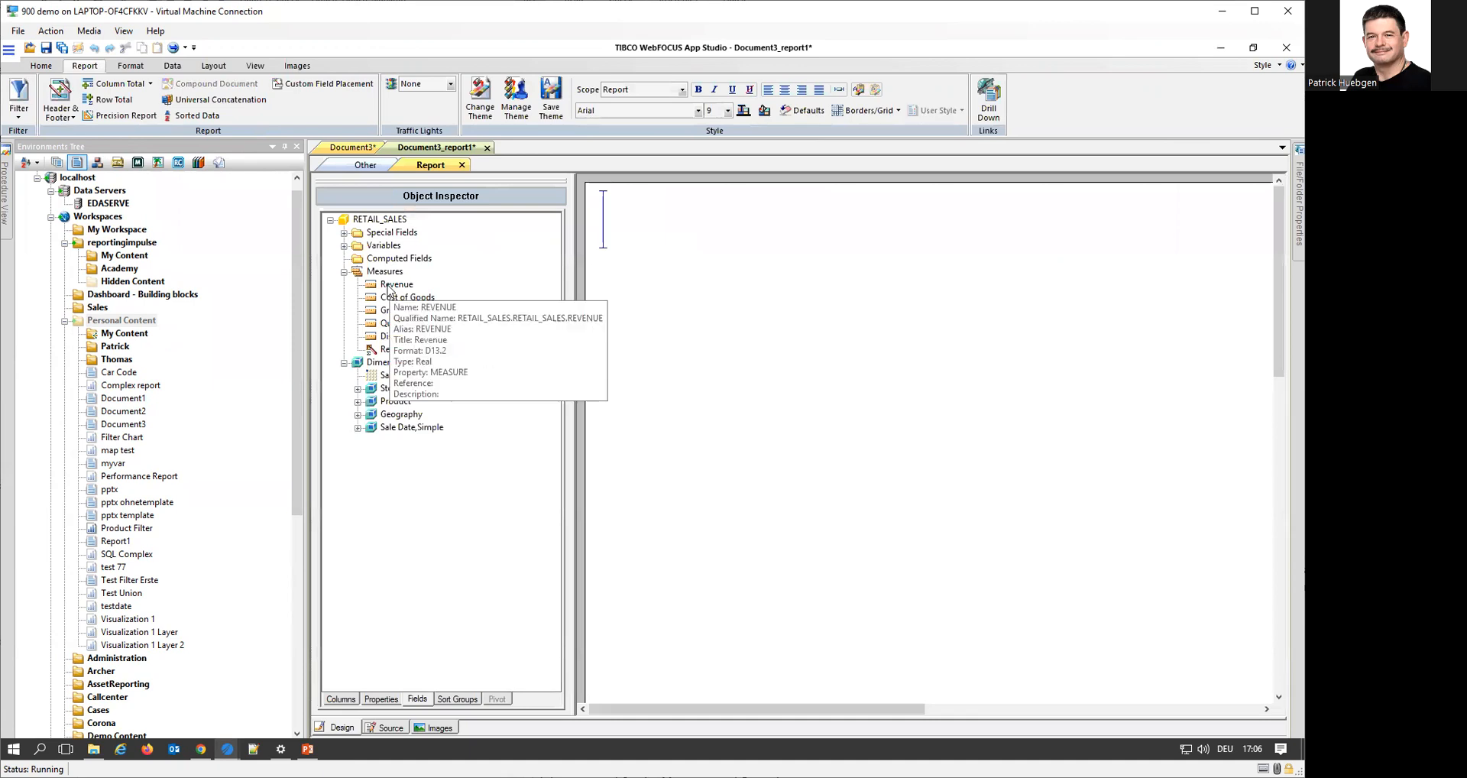
# Build the report from Revenue with Product Category as the leading sort column, and close it with its changes saved
pyautogui.doubleClick(391, 285)
pyautogui.click(357, 403)
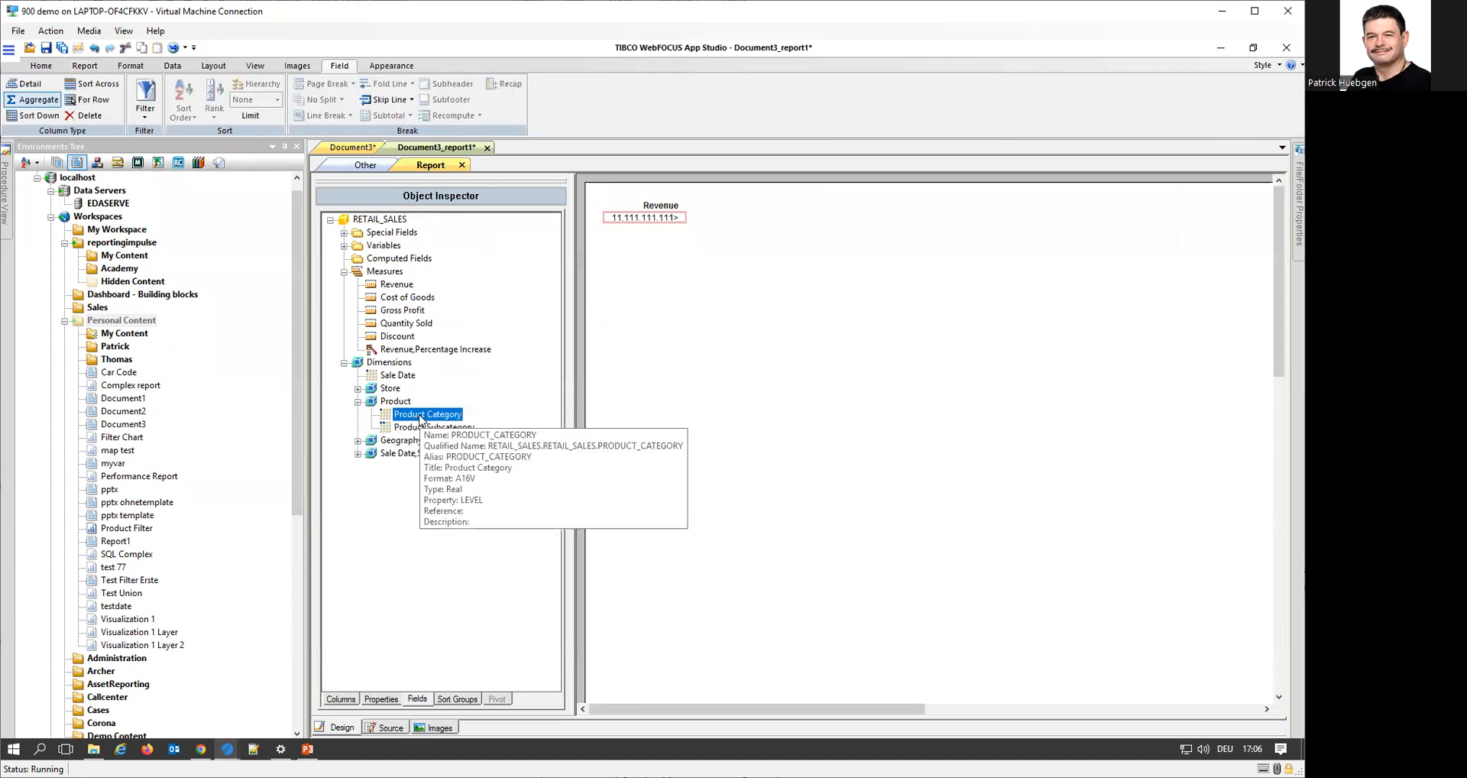
pyautogui.doubleClick(458, 430)
pyautogui.click(772, 441)
pyautogui.moveTo(416, 418)
pyautogui.mouseDown()
pyautogui.moveTo(609, 272)
pyautogui.moveTo(607, 253)
pyautogui.mouseUp()
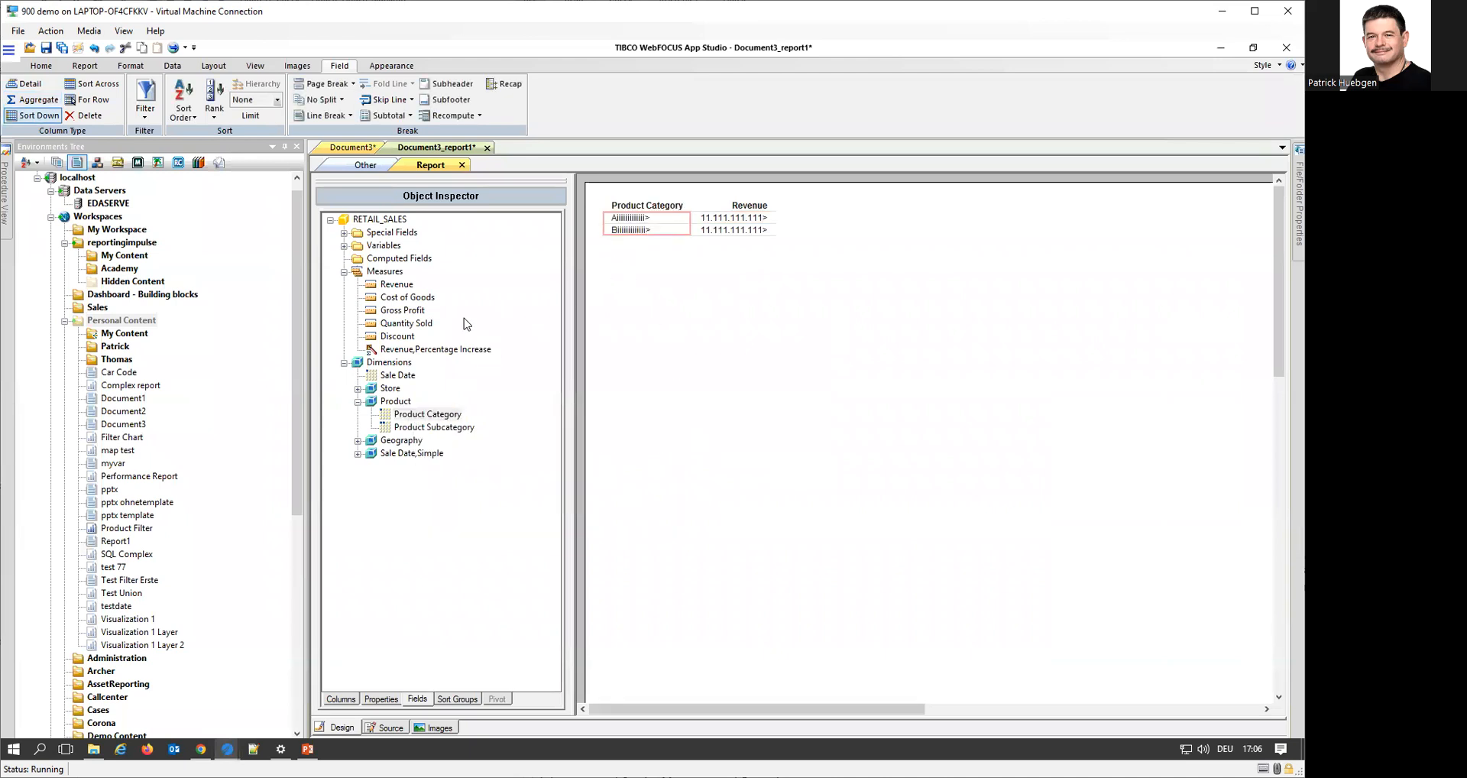
pyautogui.click(487, 148)
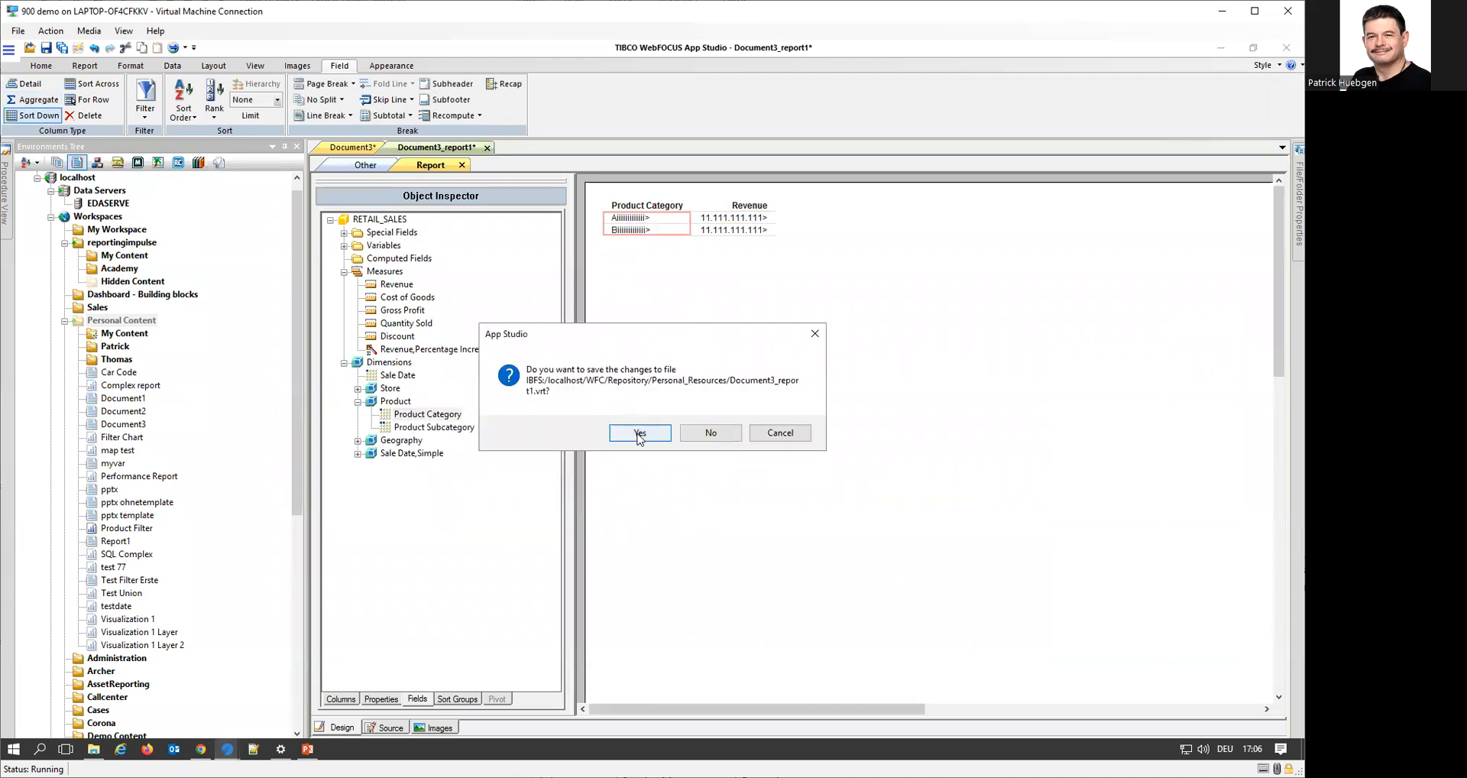
pyautogui.click(638, 433)
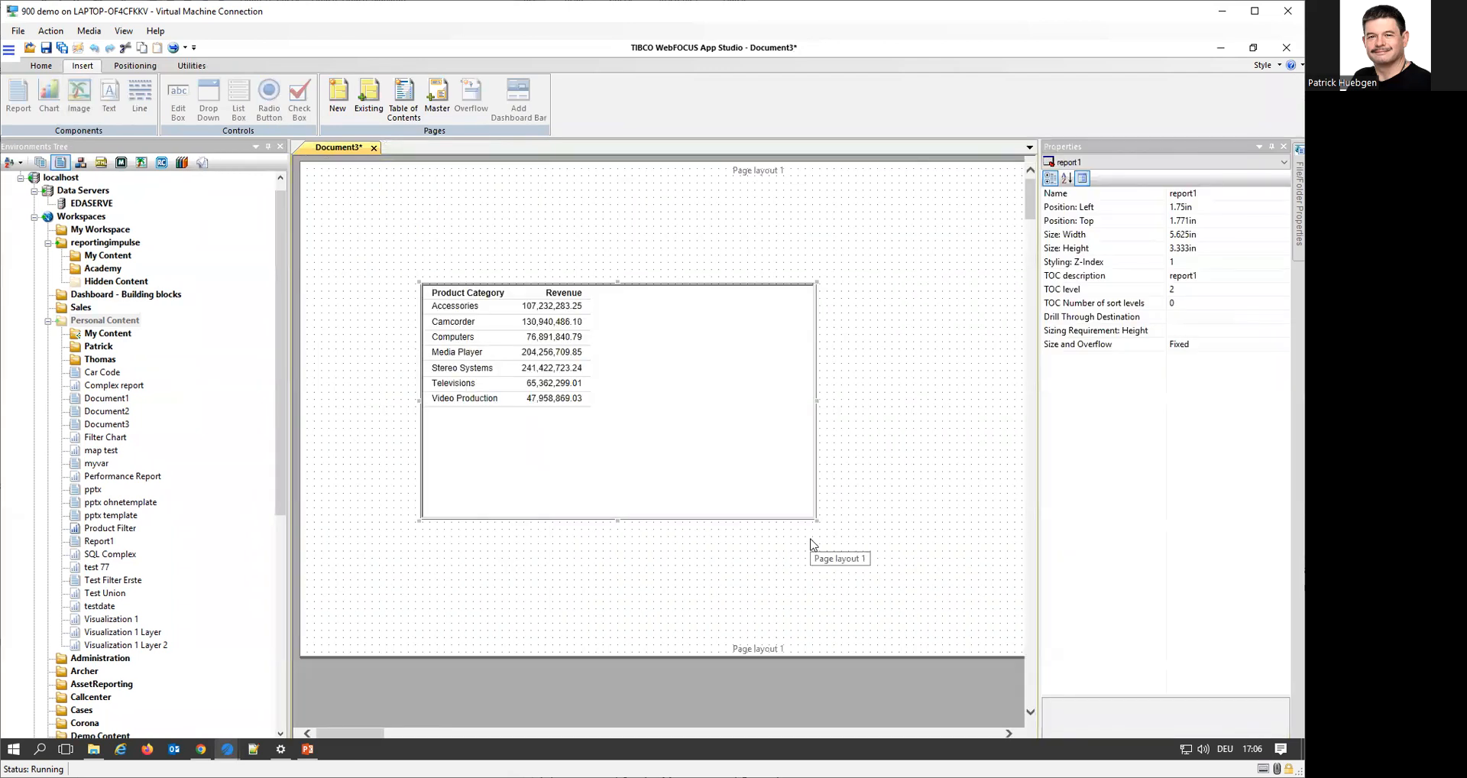
# Insert a new page after Page layout 1 in the compound document
pyautogui.click(848, 598)
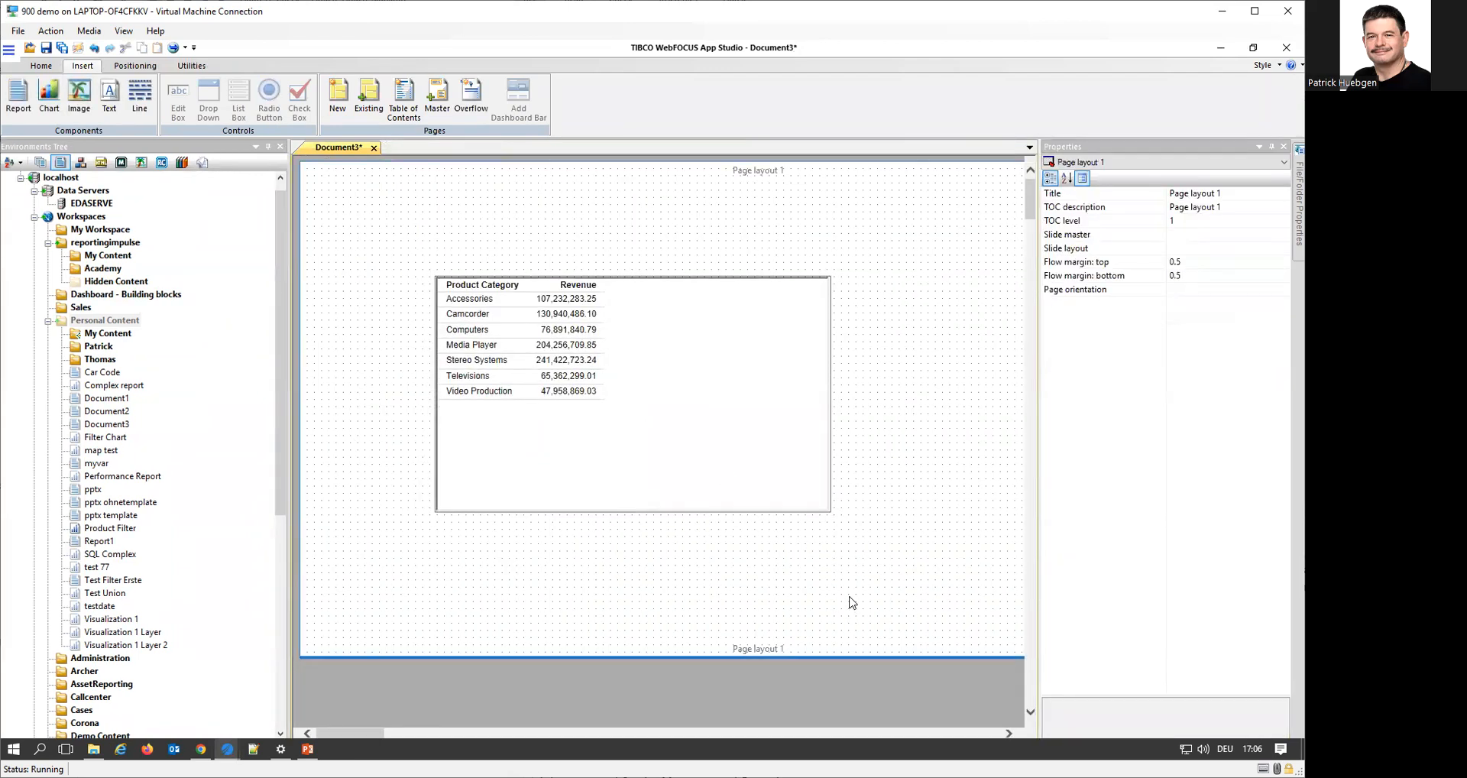
pyautogui.rightClick(849, 597)
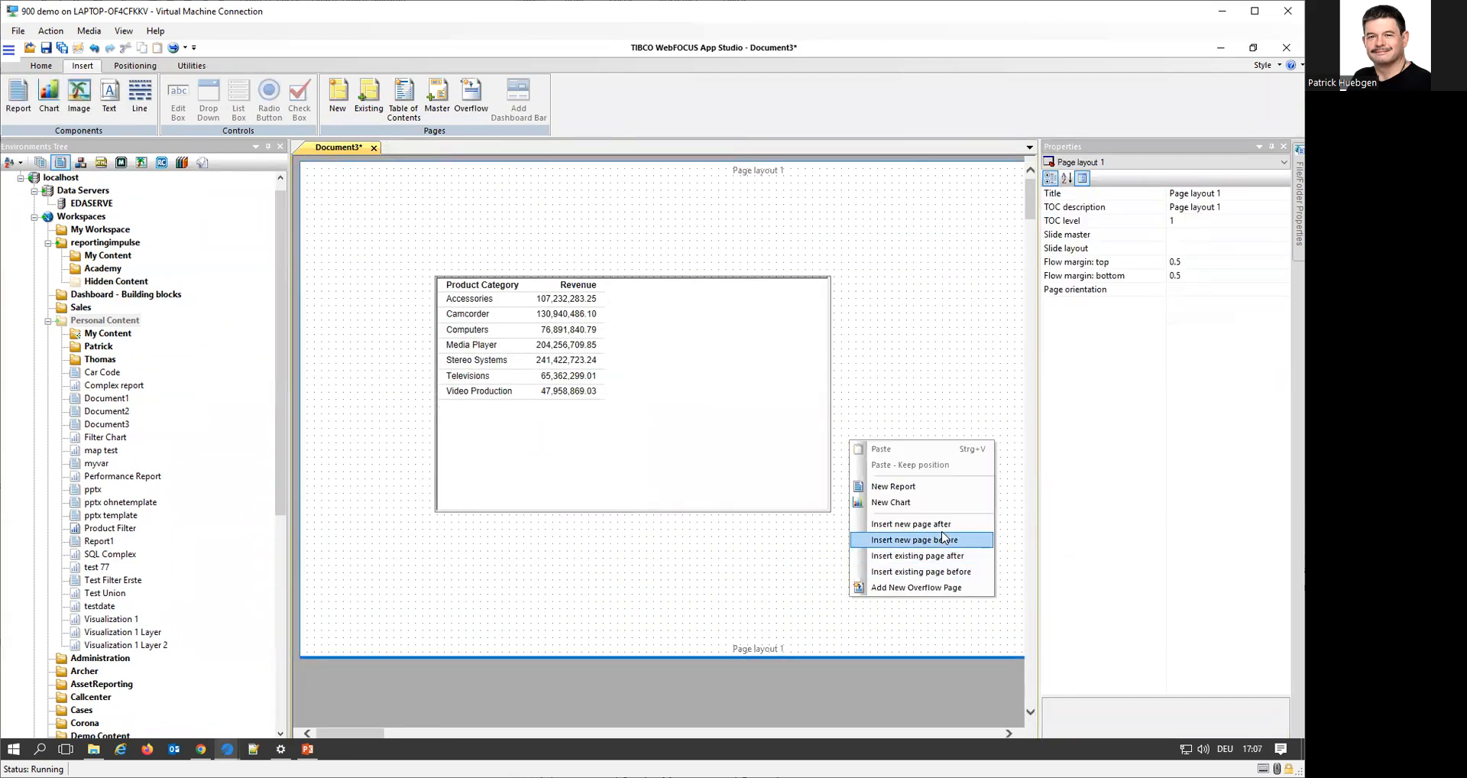
pyautogui.click(946, 527)
pyautogui.scroll(-4, 932, 568)
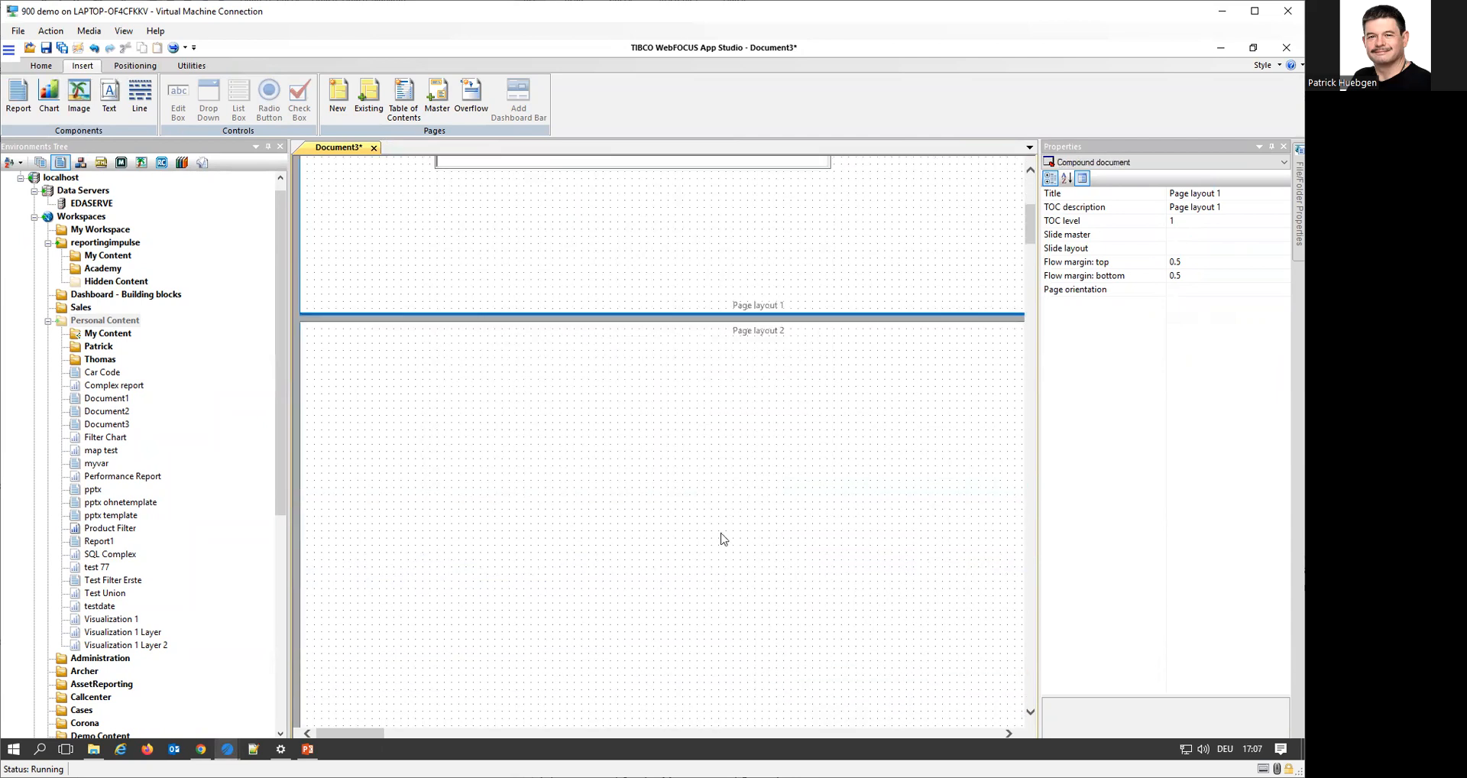
pyautogui.scroll(2, 812, 525)
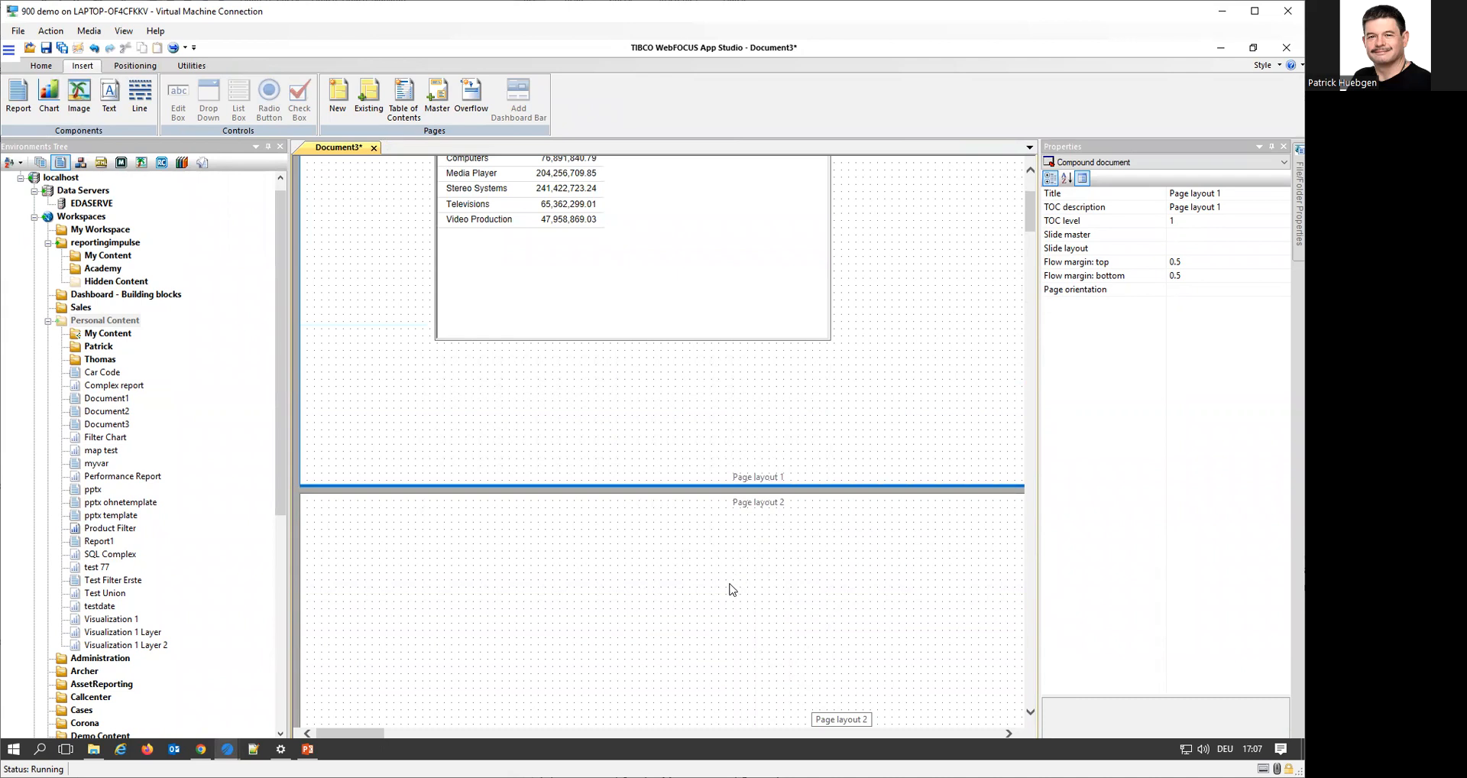
# Place a report component about 5.3 by 1.8 inches on Page layout 2
pyautogui.click(670, 579)
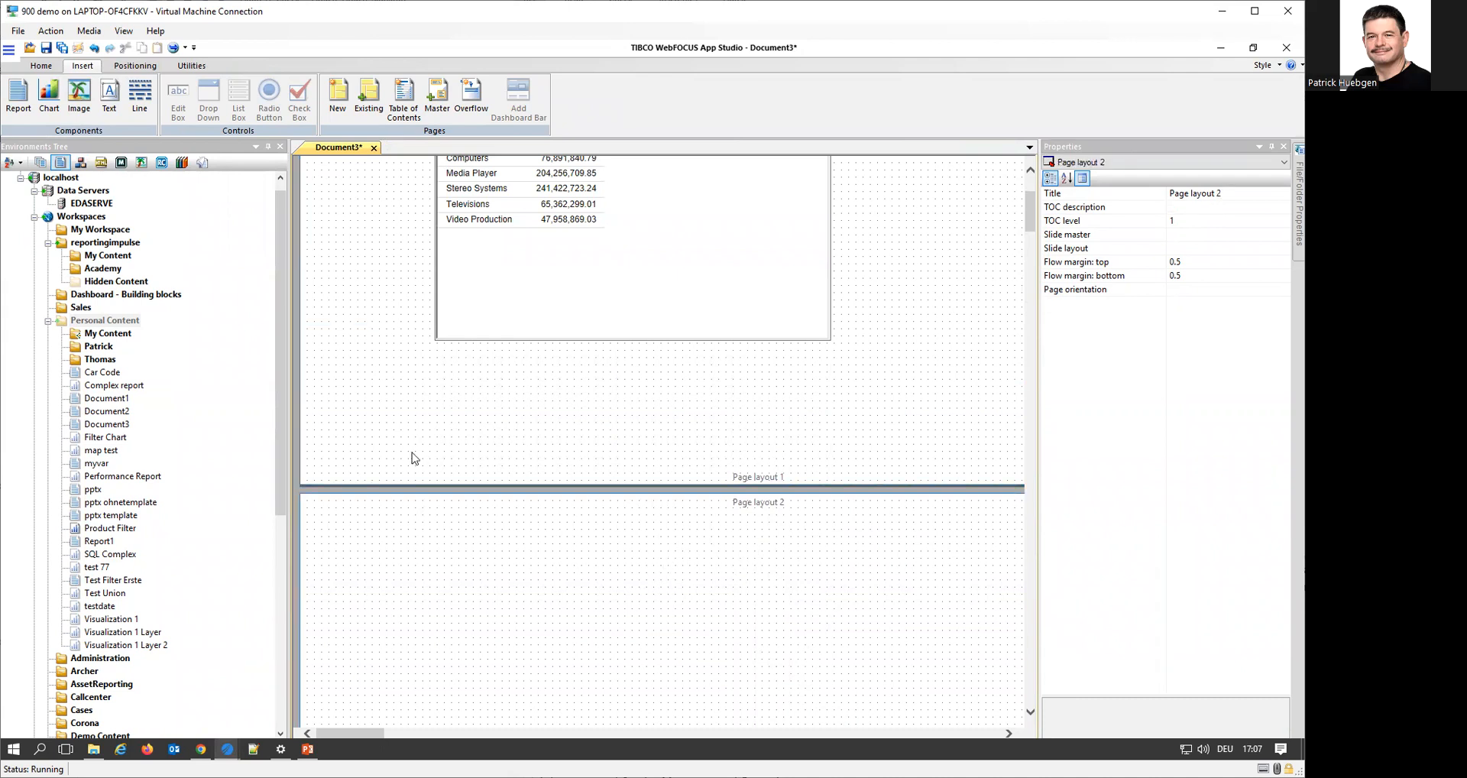
pyautogui.click(18, 95)
pyautogui.moveTo(481, 579); pyautogui.dragTo(832, 691)
# Create a new report in the Page layout 2 component, based on retail_sales.mas from getting_started
pyautogui.rightClick(714, 638)
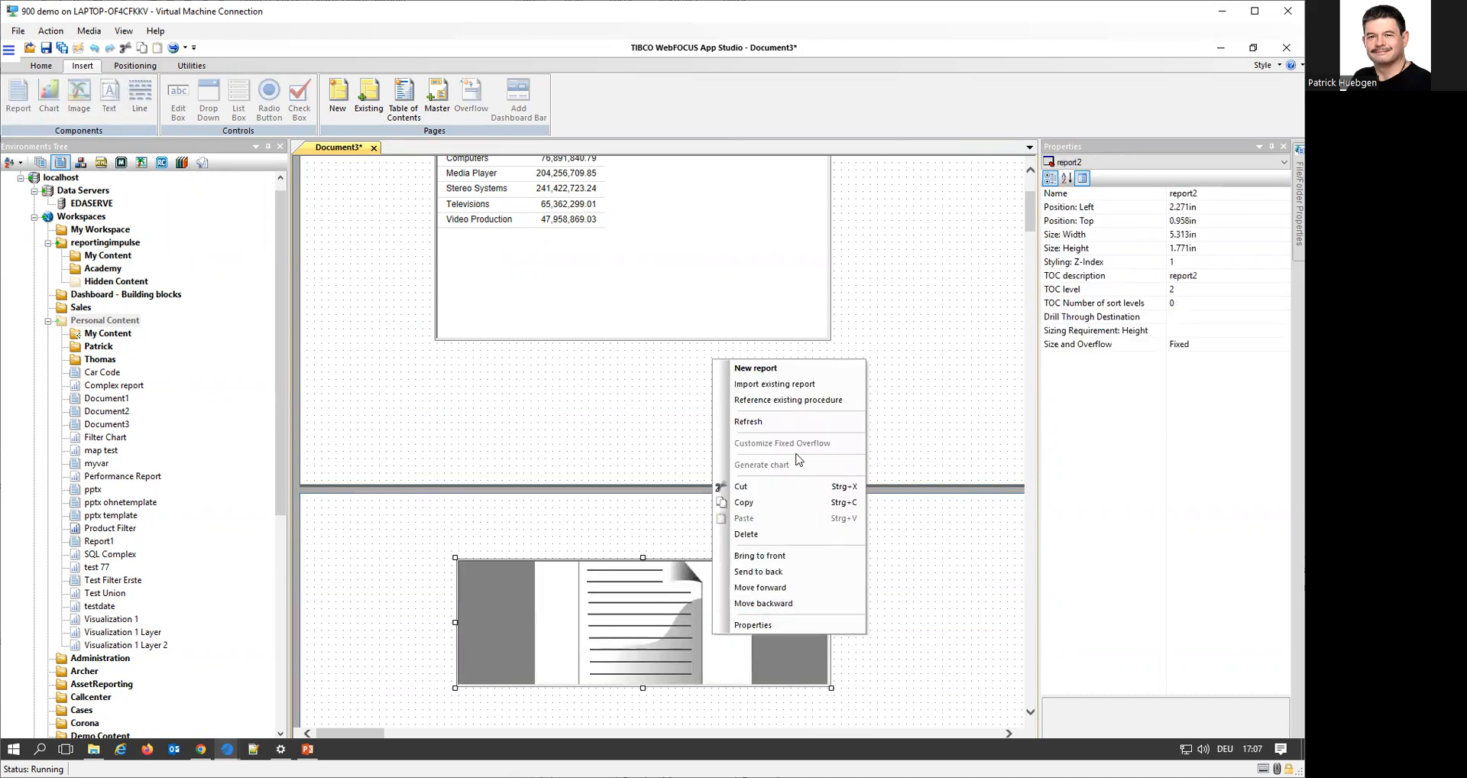
pyautogui.click(755, 369)
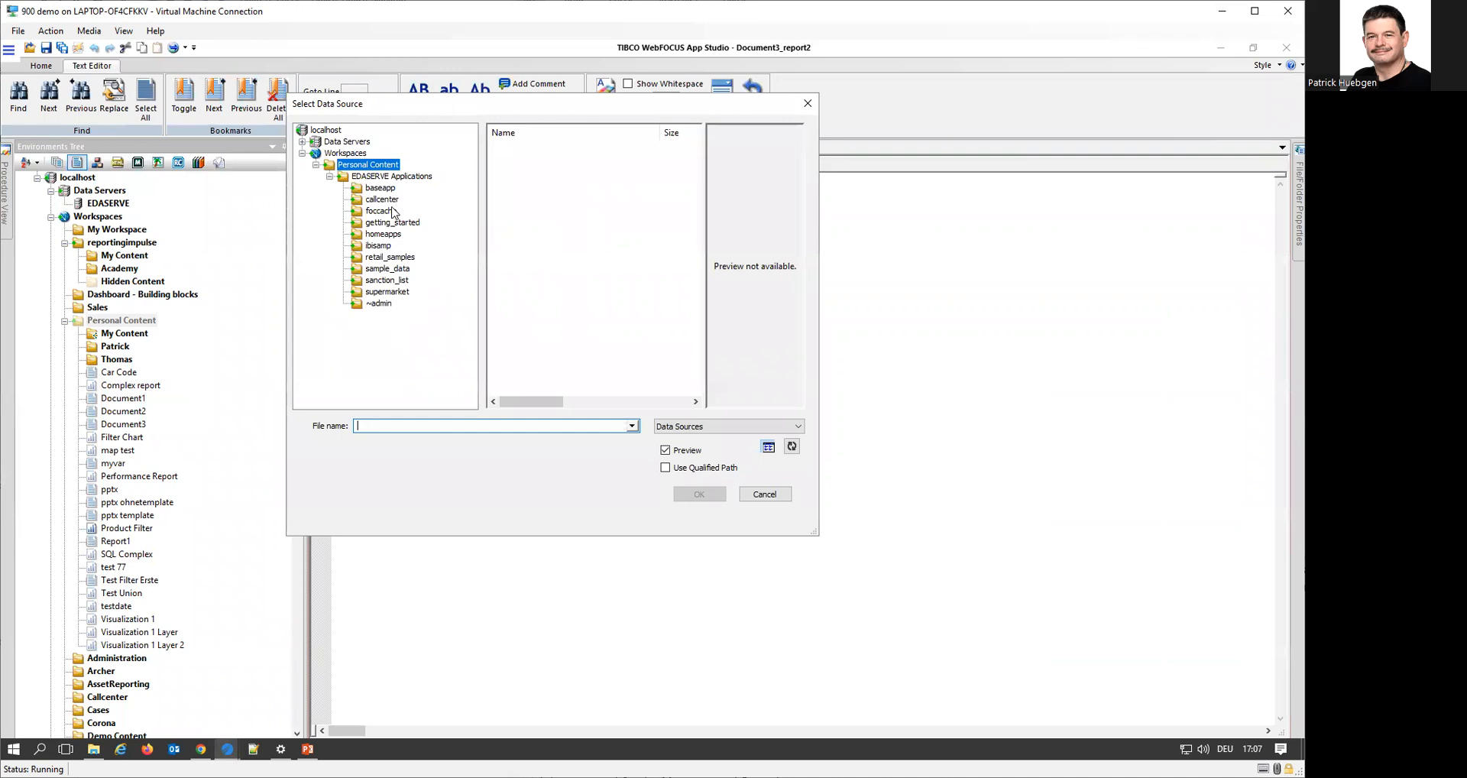
pyautogui.click(393, 212)
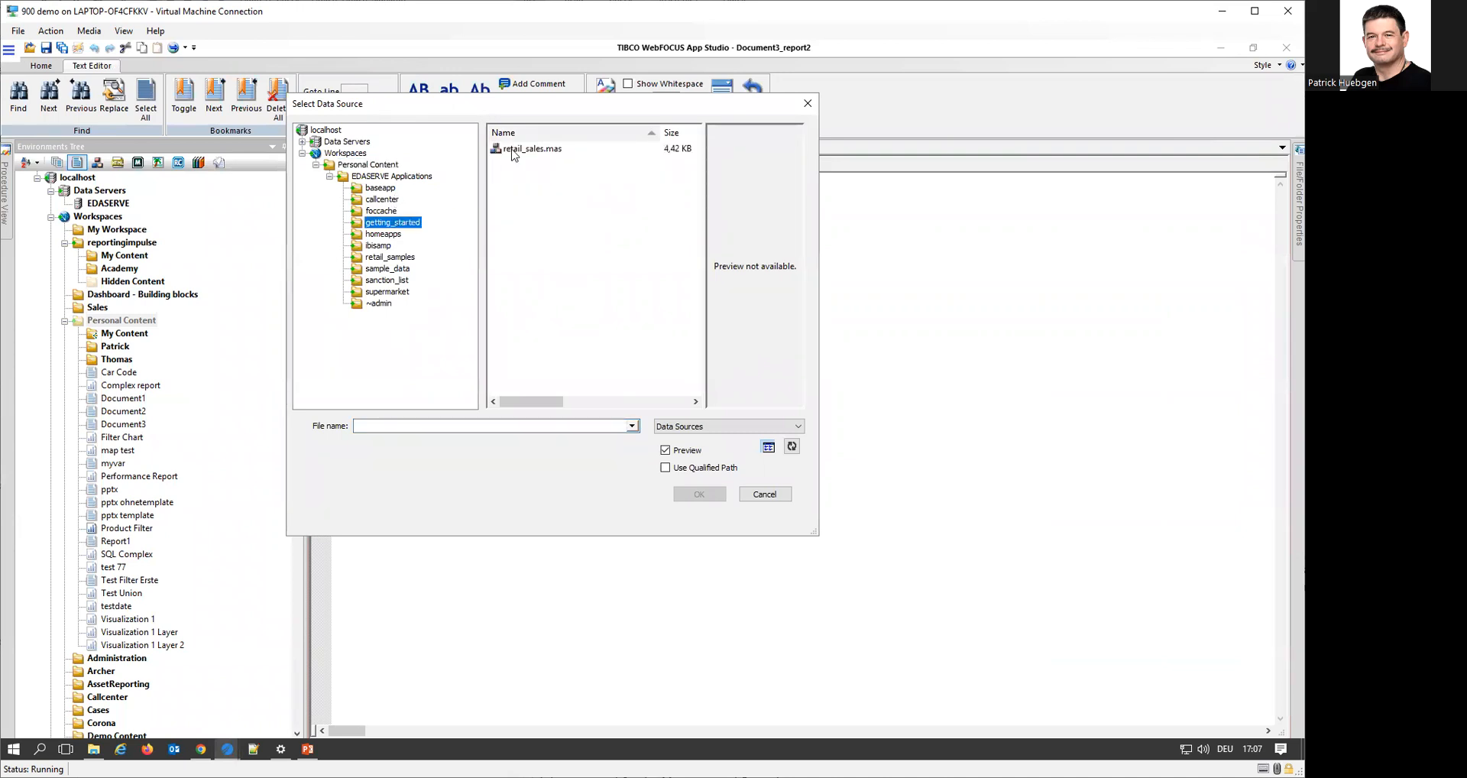
pyautogui.doubleClick(527, 144)
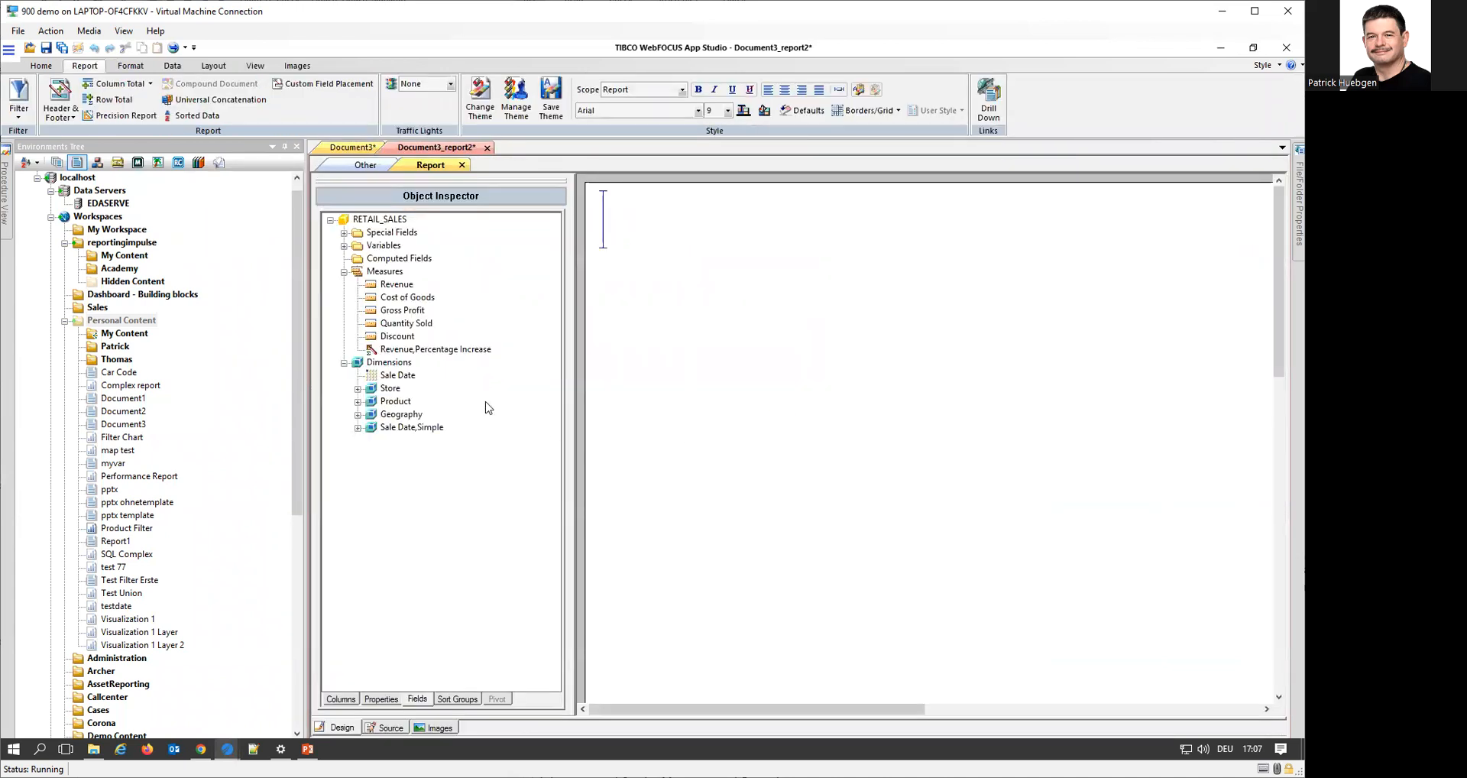
# Add Country, State and Quantity Sold to the second report, and close it with its changes saved
pyautogui.click(357, 414)
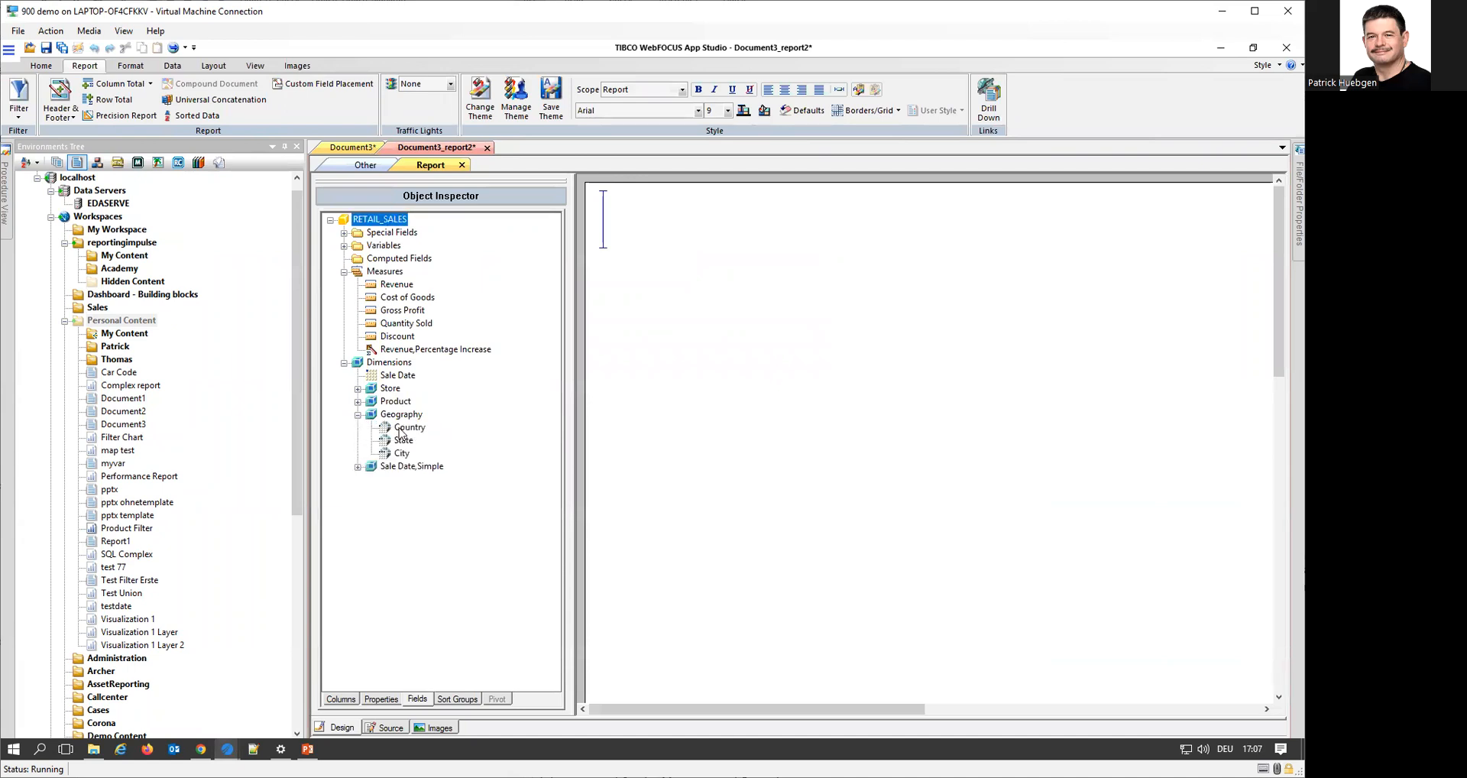
pyautogui.doubleClick(406, 428)
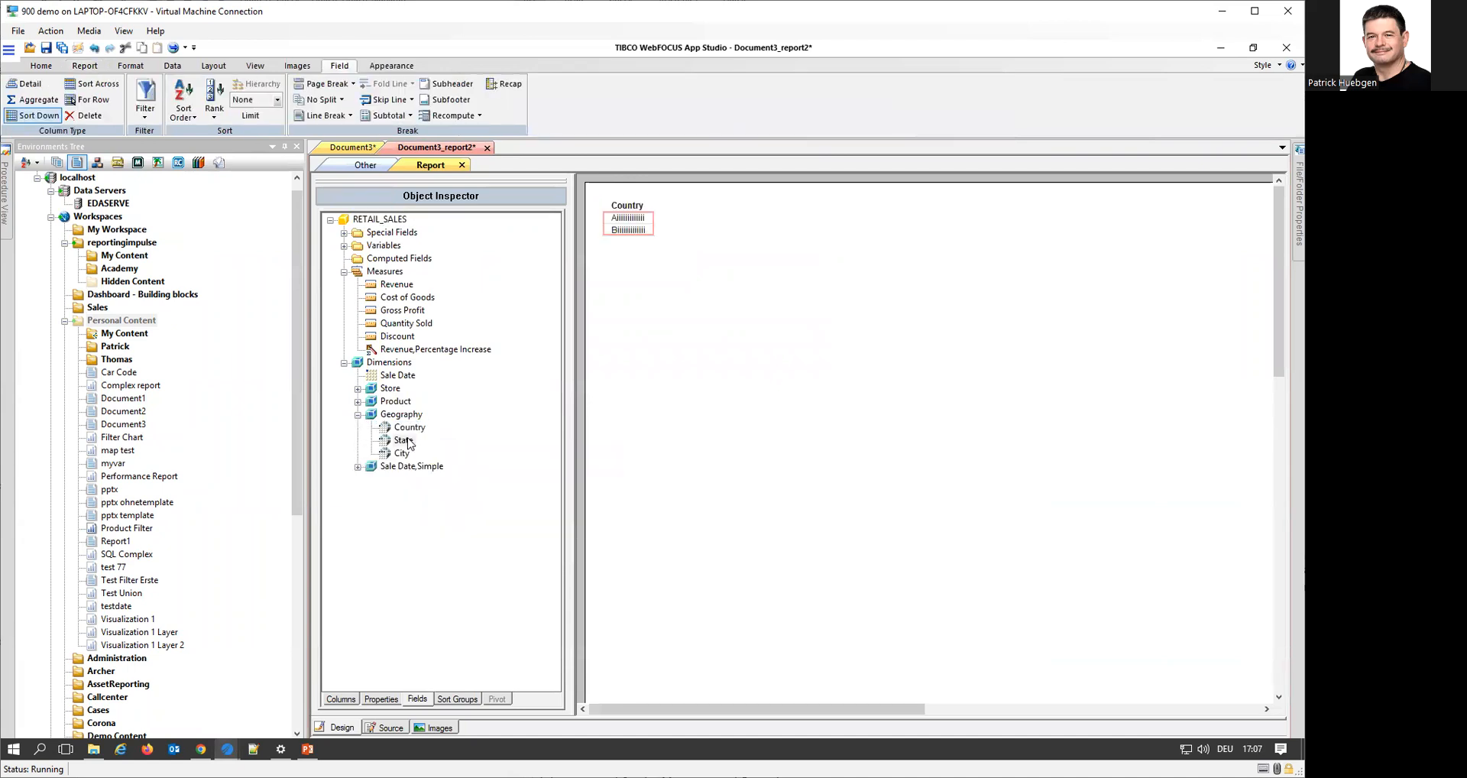
pyautogui.doubleClick(403, 440)
pyautogui.moveTo(408, 323); pyautogui.dragTo(598, 396)
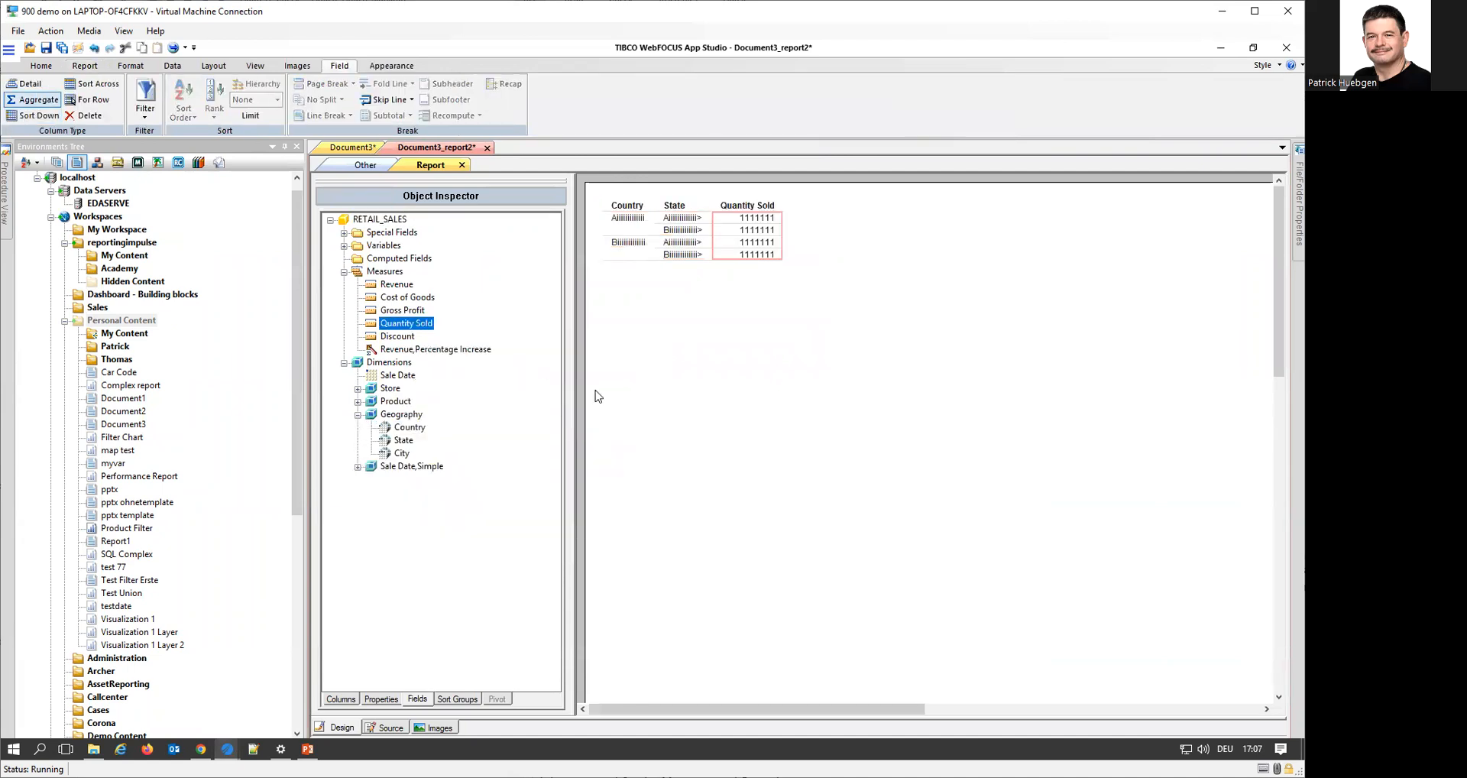
pyautogui.click(462, 166)
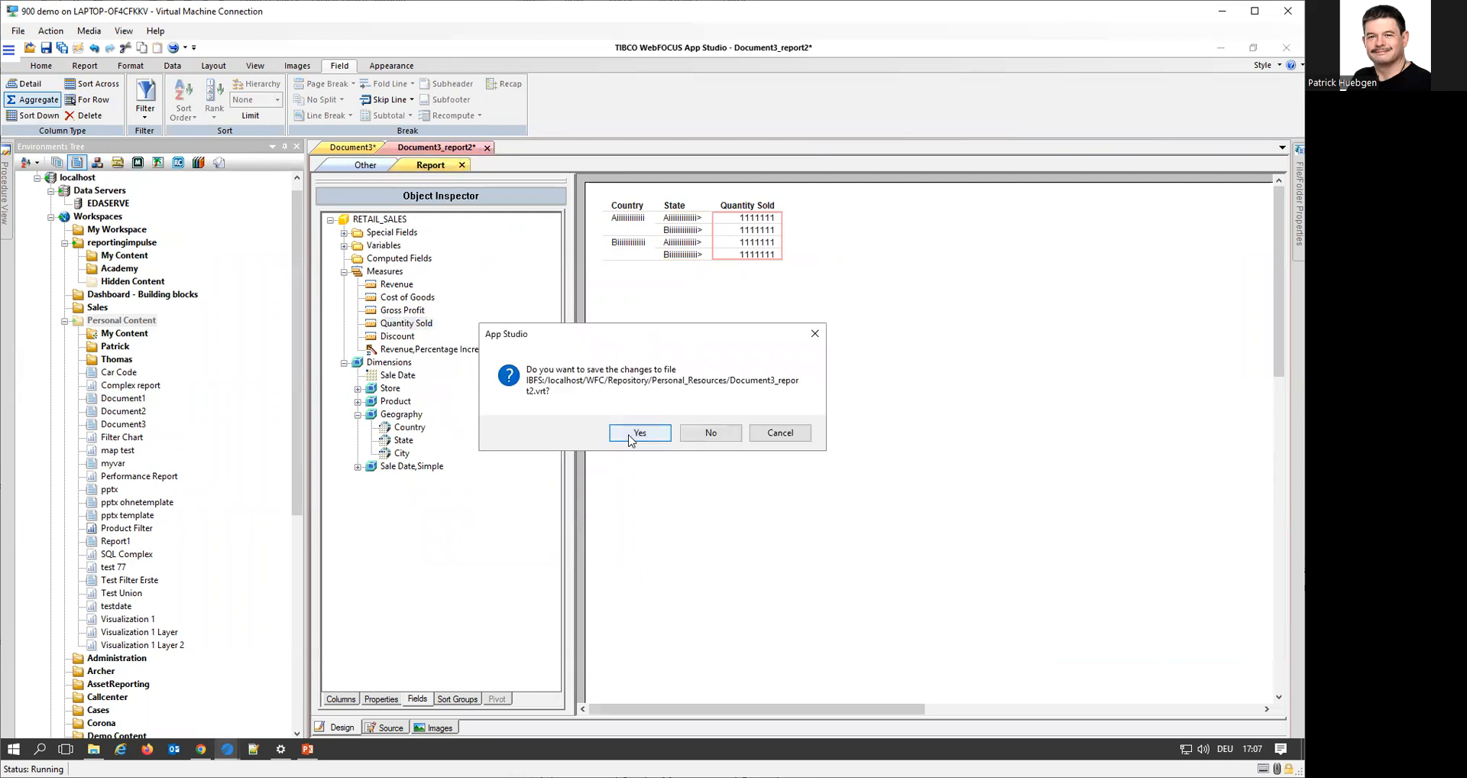
pyautogui.click(639, 433)
# Move the Country and State report up and to the left on Page layout 2 and enlarge it to fill most of the page
pyautogui.scroll(-3, 922, 648)
pyautogui.moveTo(759, 412); pyautogui.dragTo(882, 646)
pyautogui.moveTo(770, 530); pyautogui.dragTo(706, 441)
pyautogui.scroll(-2, 760, 501)
pyautogui.scroll(1, 761, 501)
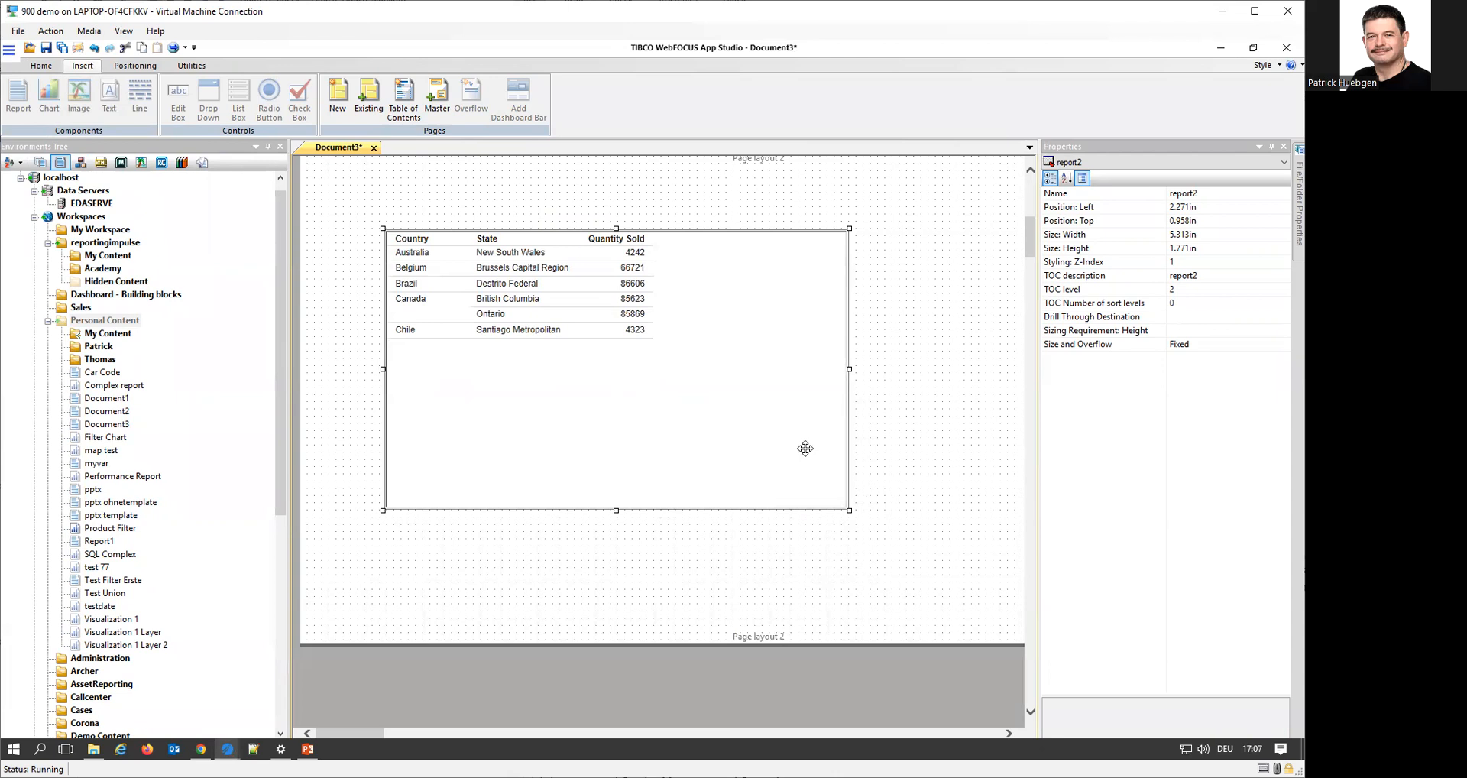
pyautogui.scroll(1, 786, 429)
pyautogui.scroll(-1, 797, 499)
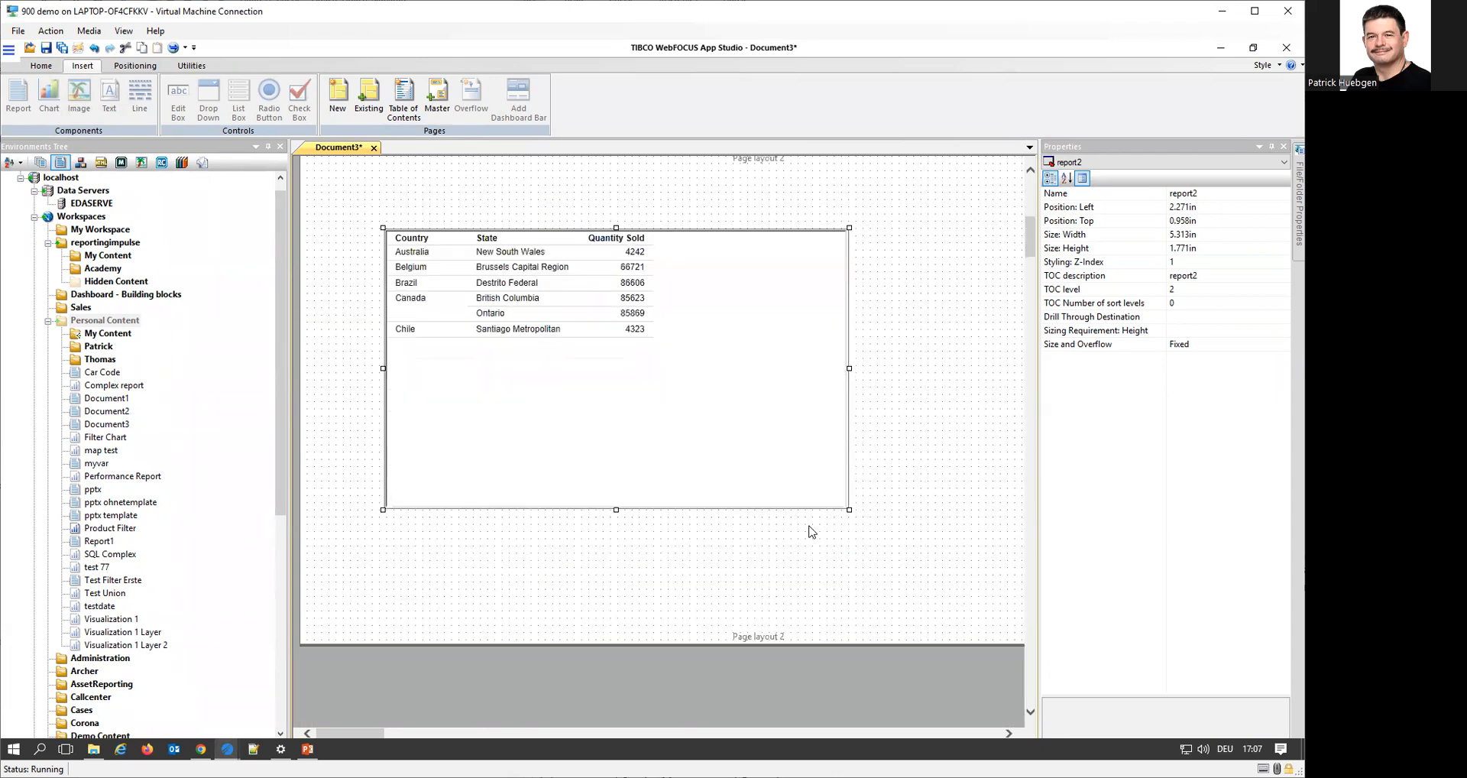
pyautogui.moveTo(848, 511); pyautogui.dragTo(903, 599)
pyautogui.scroll(2, 946, 527)
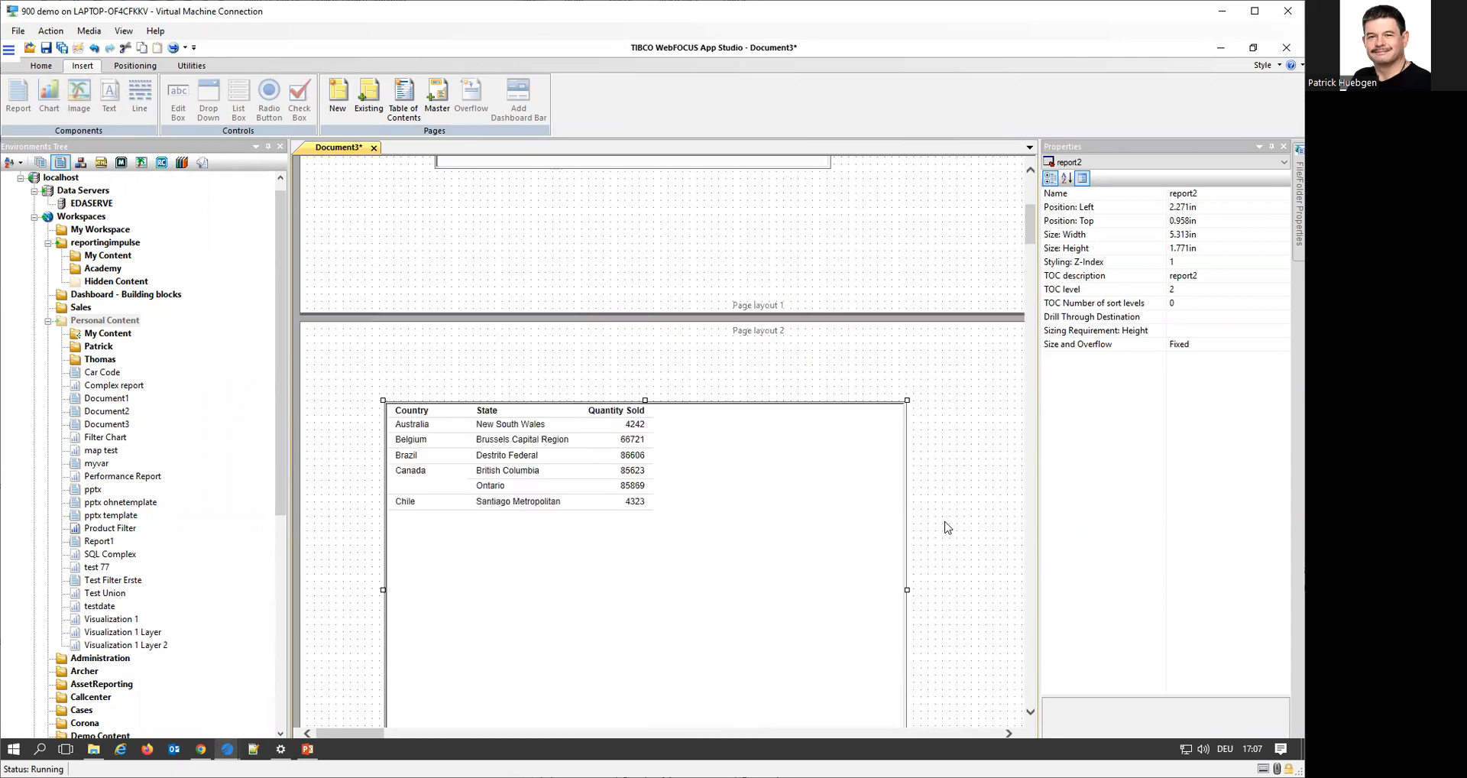
pyautogui.scroll(3, 677, 341)
pyautogui.scroll(1, 701, 370)
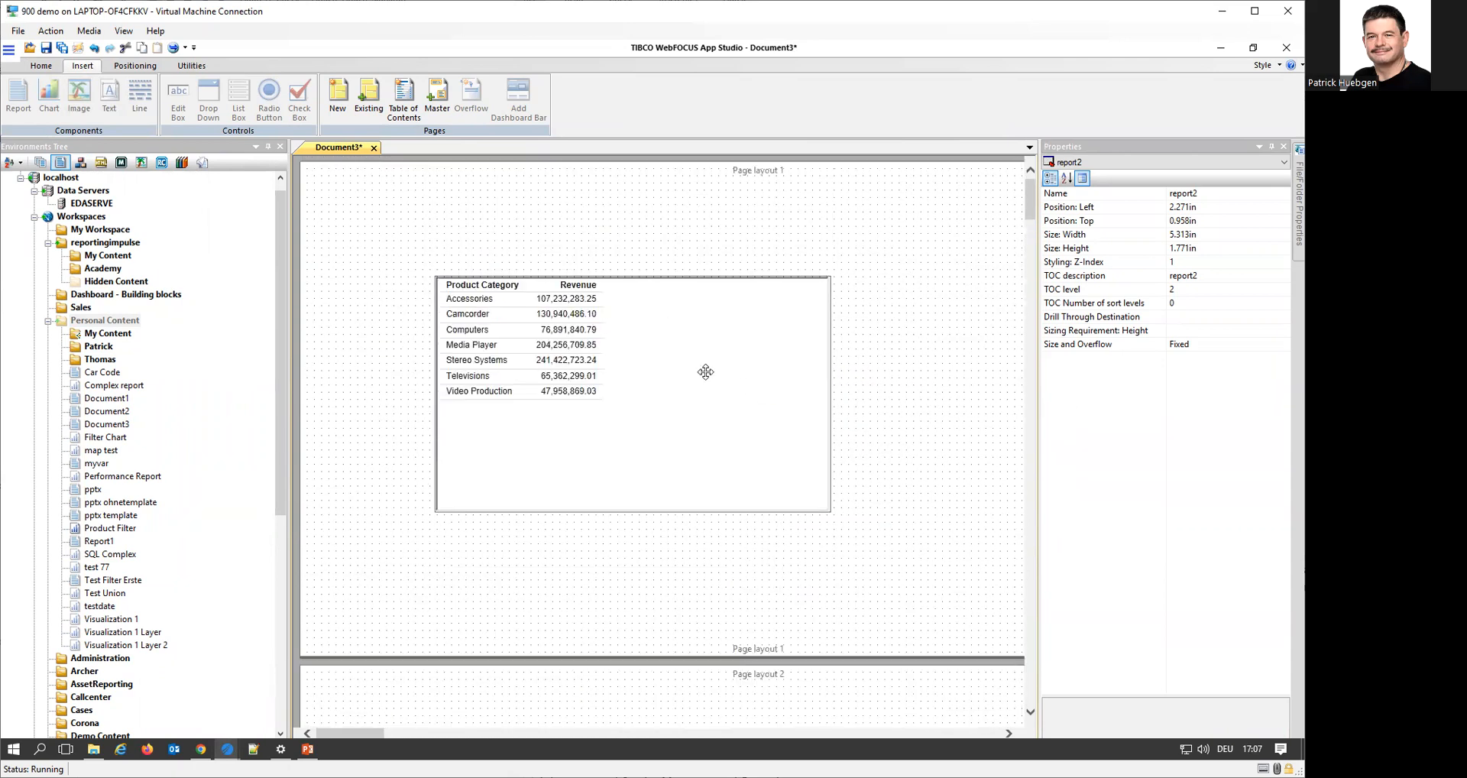
# Insert another new page directly after Page layout 1, ahead of Page layout 2
pyautogui.click(967, 266)
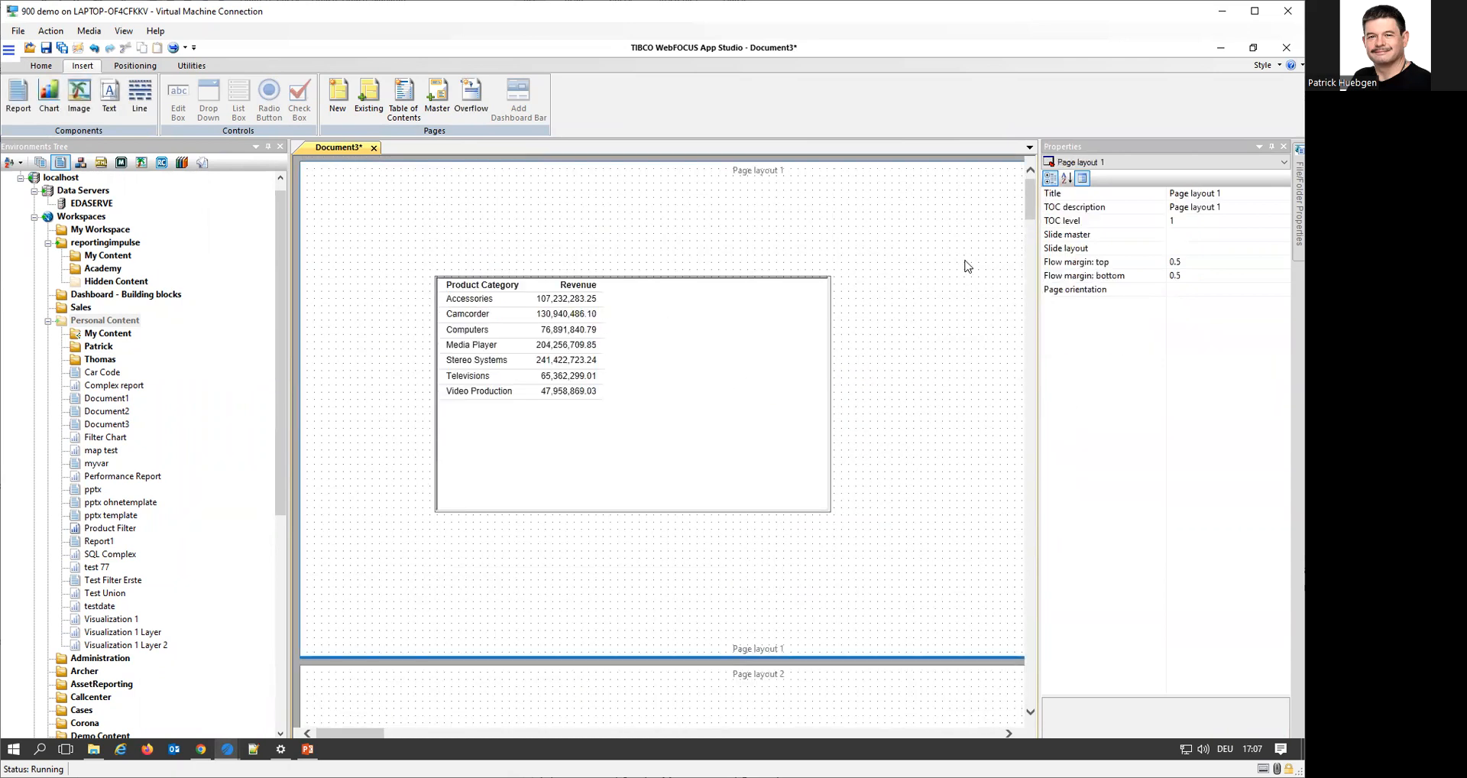
pyautogui.rightClick(966, 266)
pyautogui.click(1066, 351)
pyautogui.scroll(-10, 925, 447)
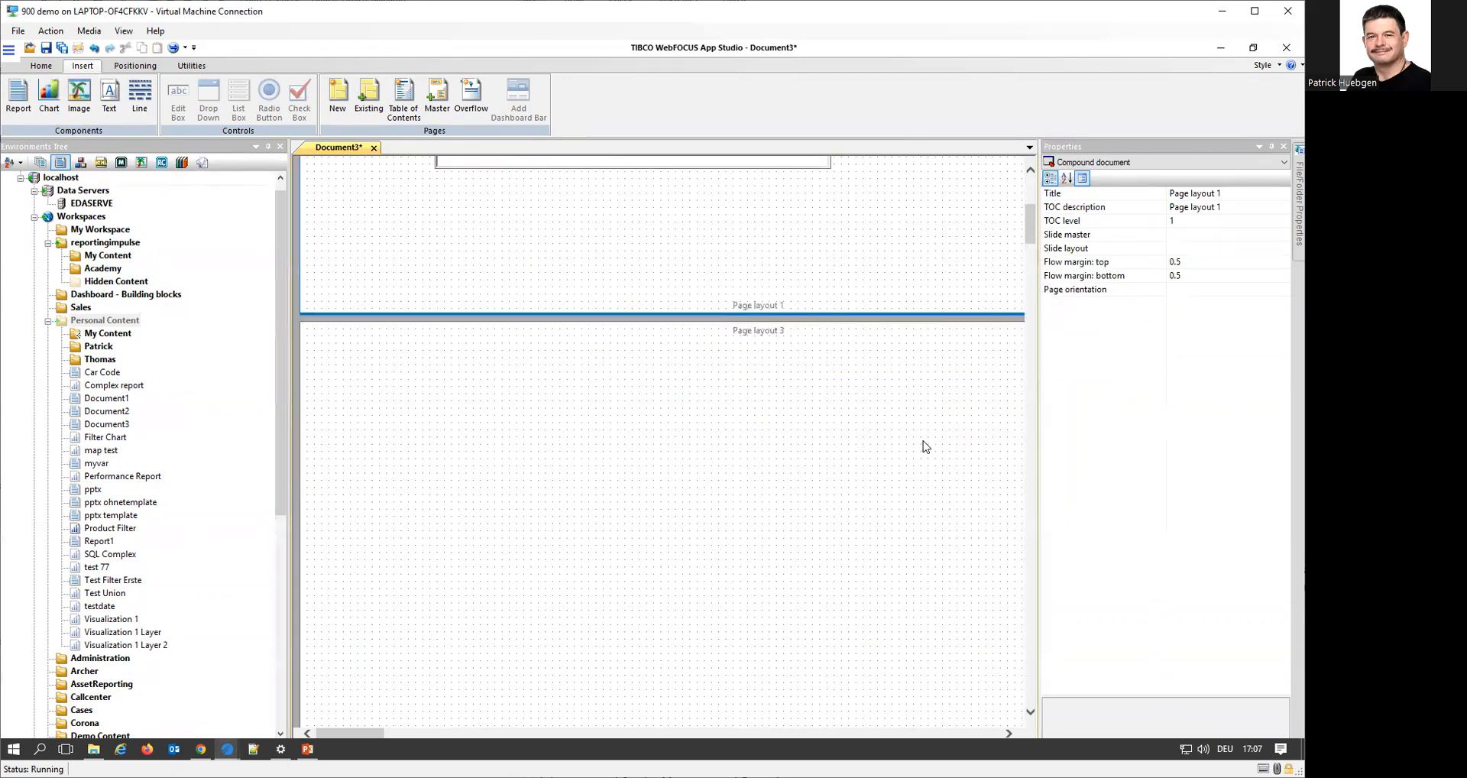
pyautogui.scroll(-5, 922, 447)
pyautogui.scroll(13, 921, 447)
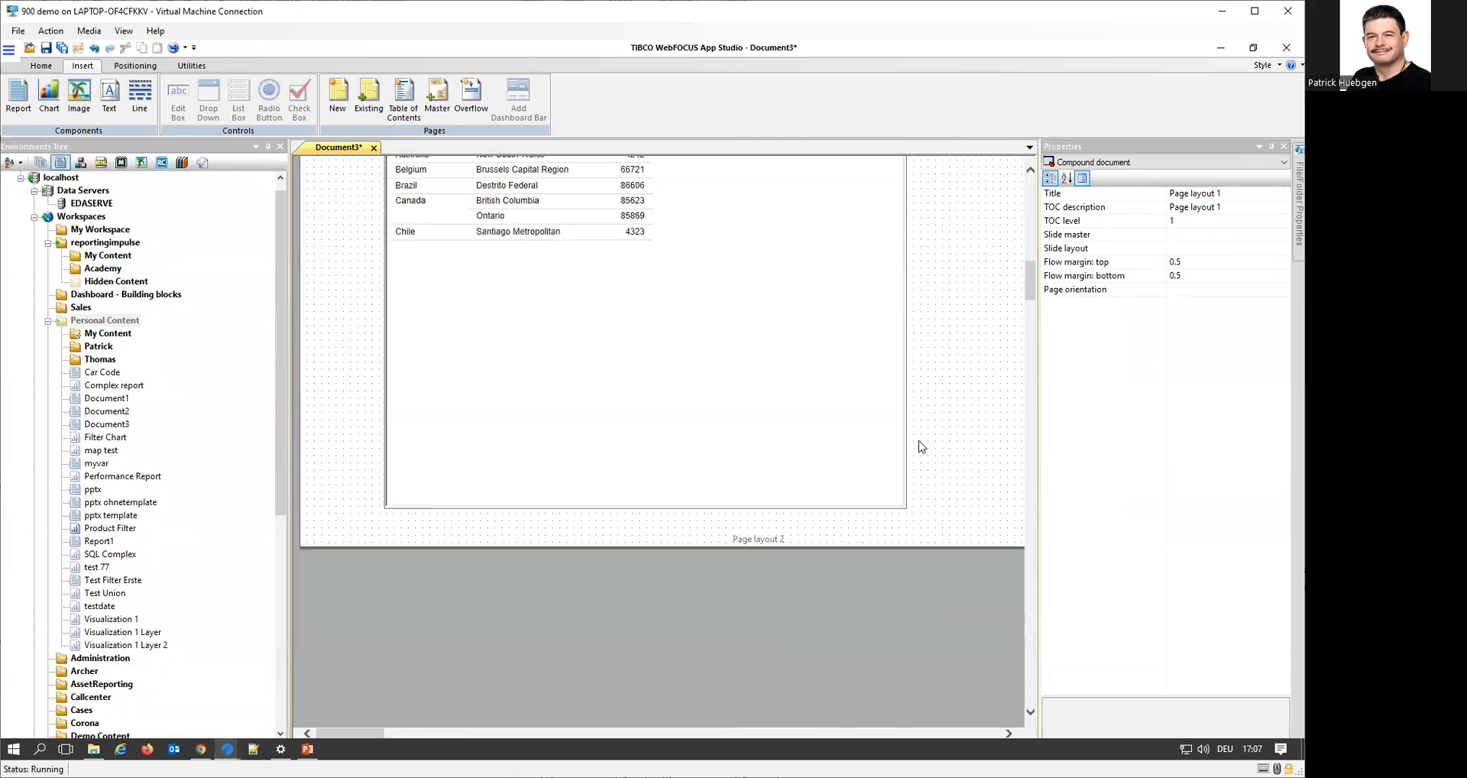
pyautogui.scroll(4, 921, 447)
pyautogui.scroll(-5, 922, 447)
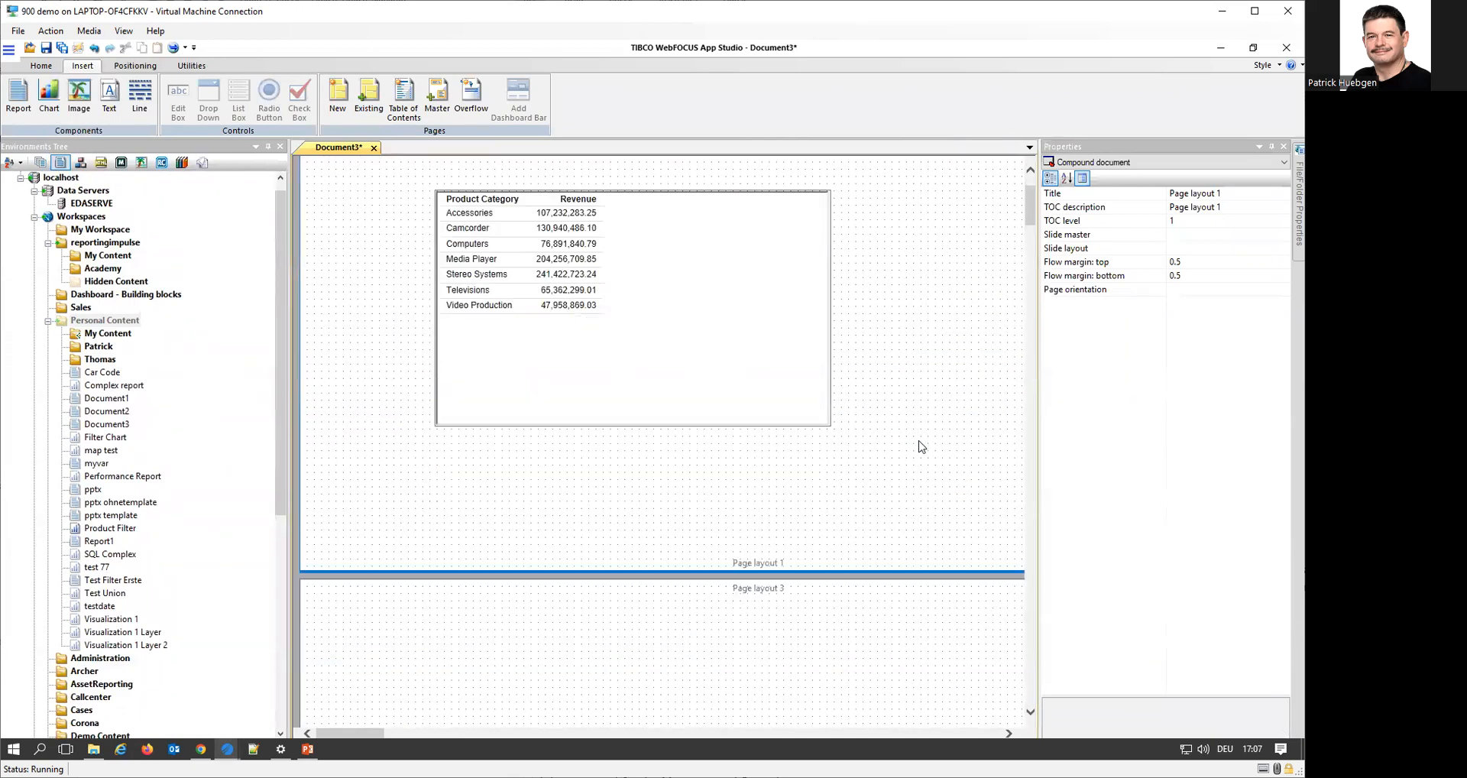
pyautogui.scroll(2, 922, 447)
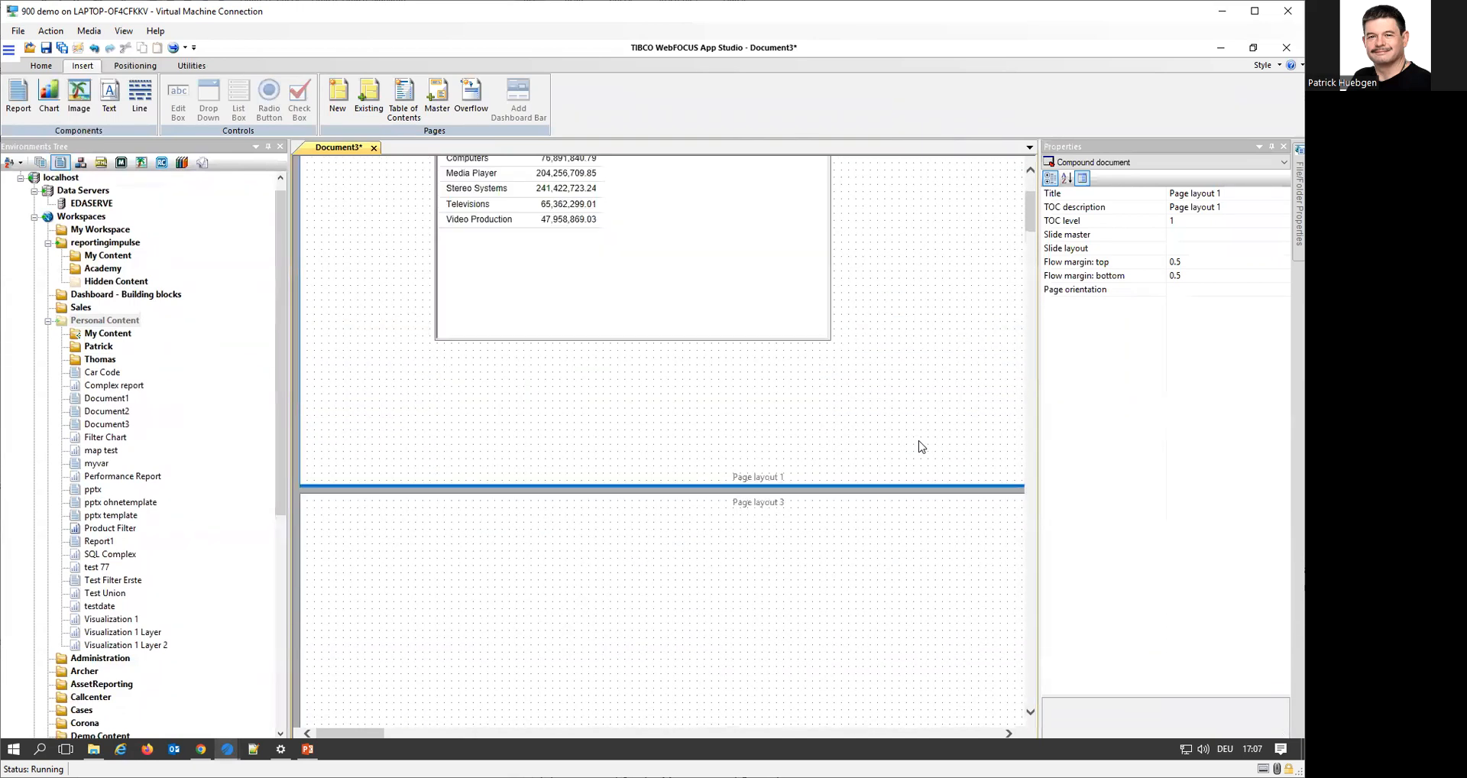
# Place a text box about 2.2 by 1.0 inches on Page layout 3 and enter "My Text" in it
pyautogui.click(702, 276)
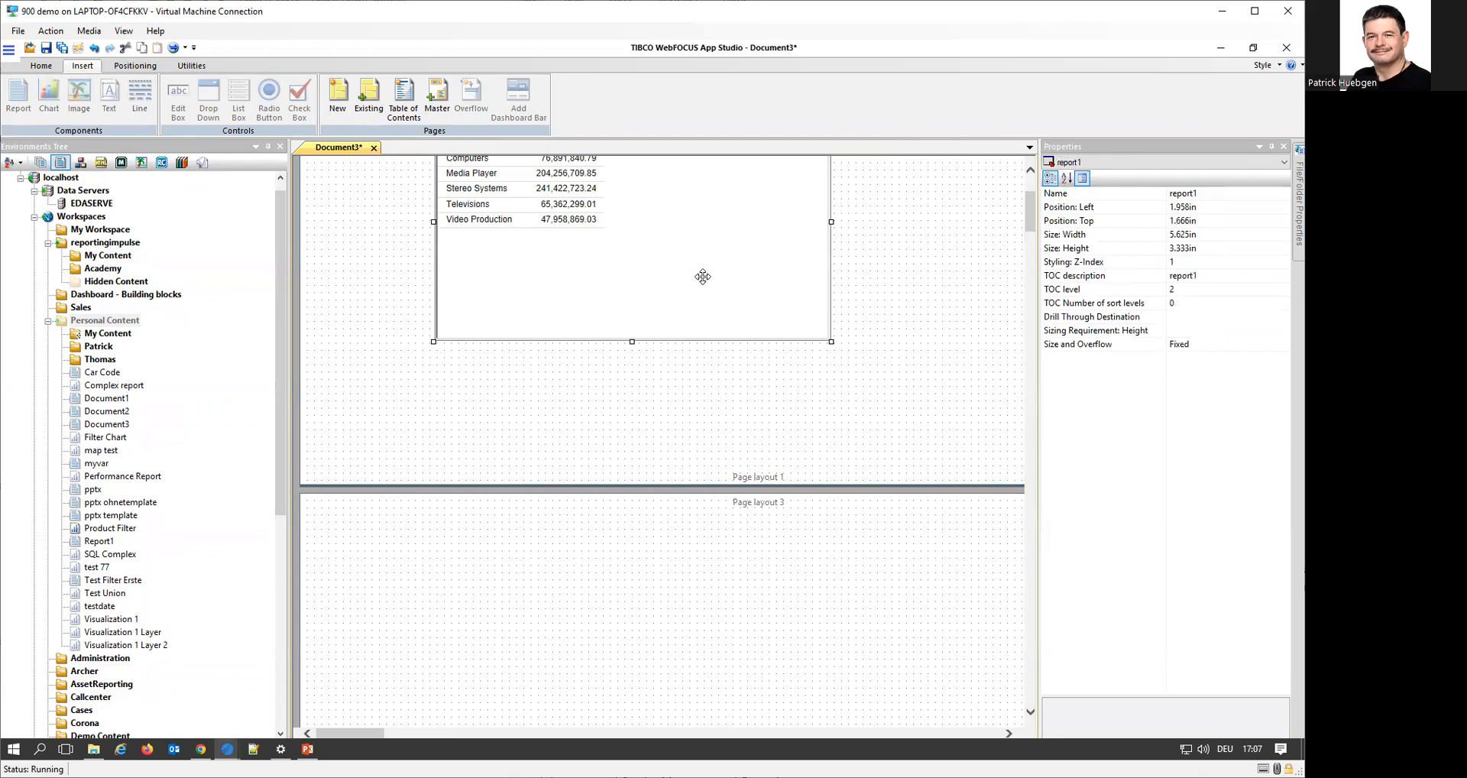
pyautogui.click(773, 619)
pyautogui.scroll(-1, 714, 575)
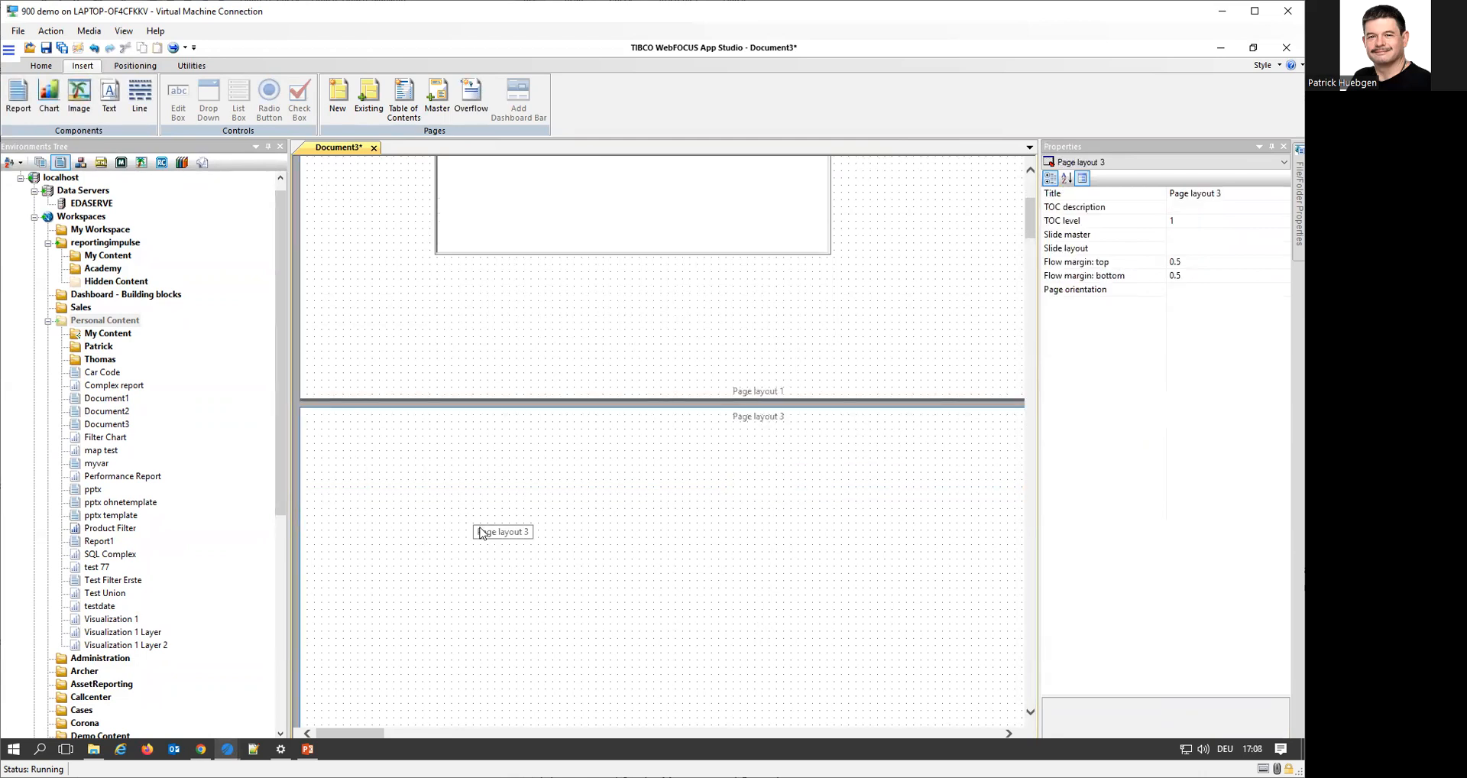
pyautogui.click(109, 95)
pyautogui.moveTo(484, 537); pyautogui.dragTo(642, 615)
pyautogui.click(559, 569)
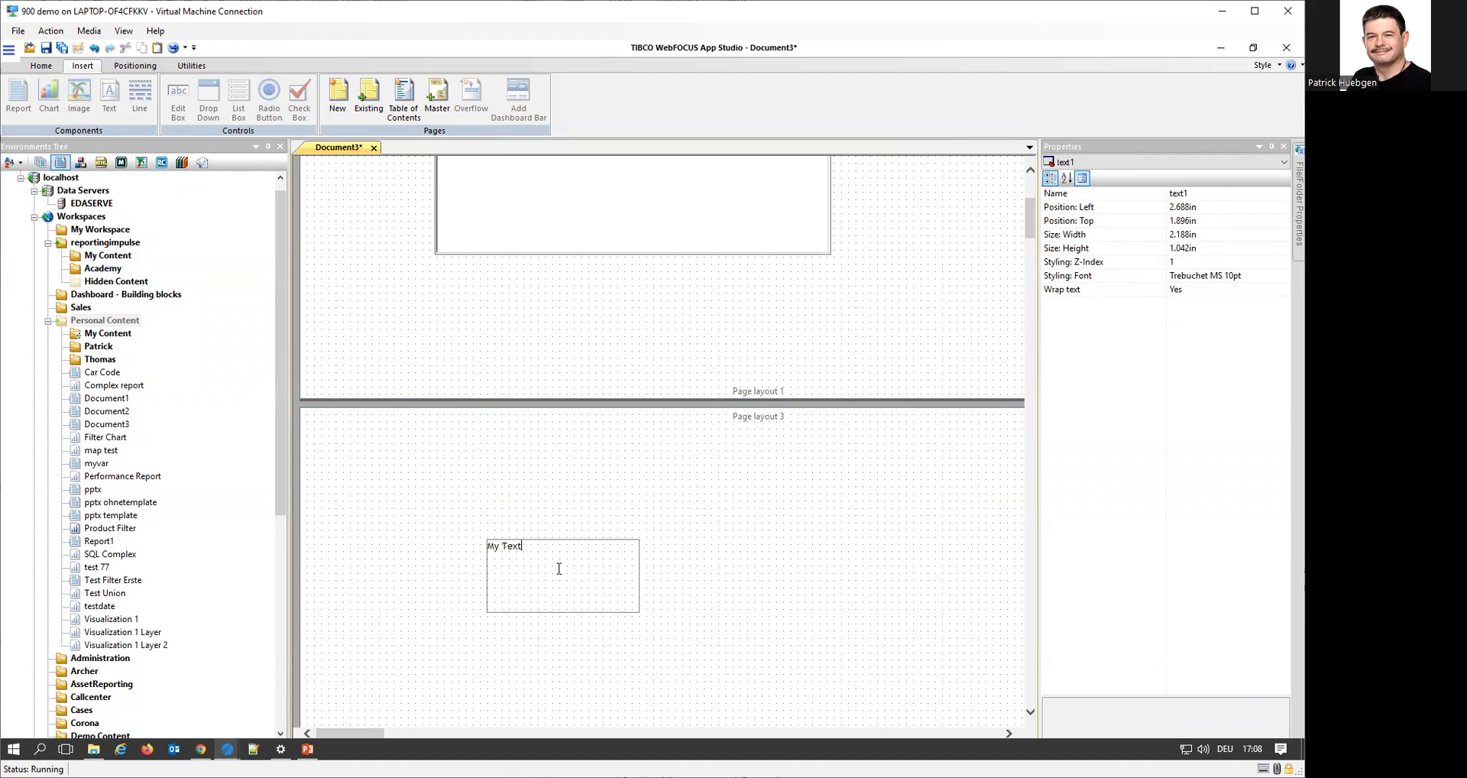
pyautogui.click(732, 580)
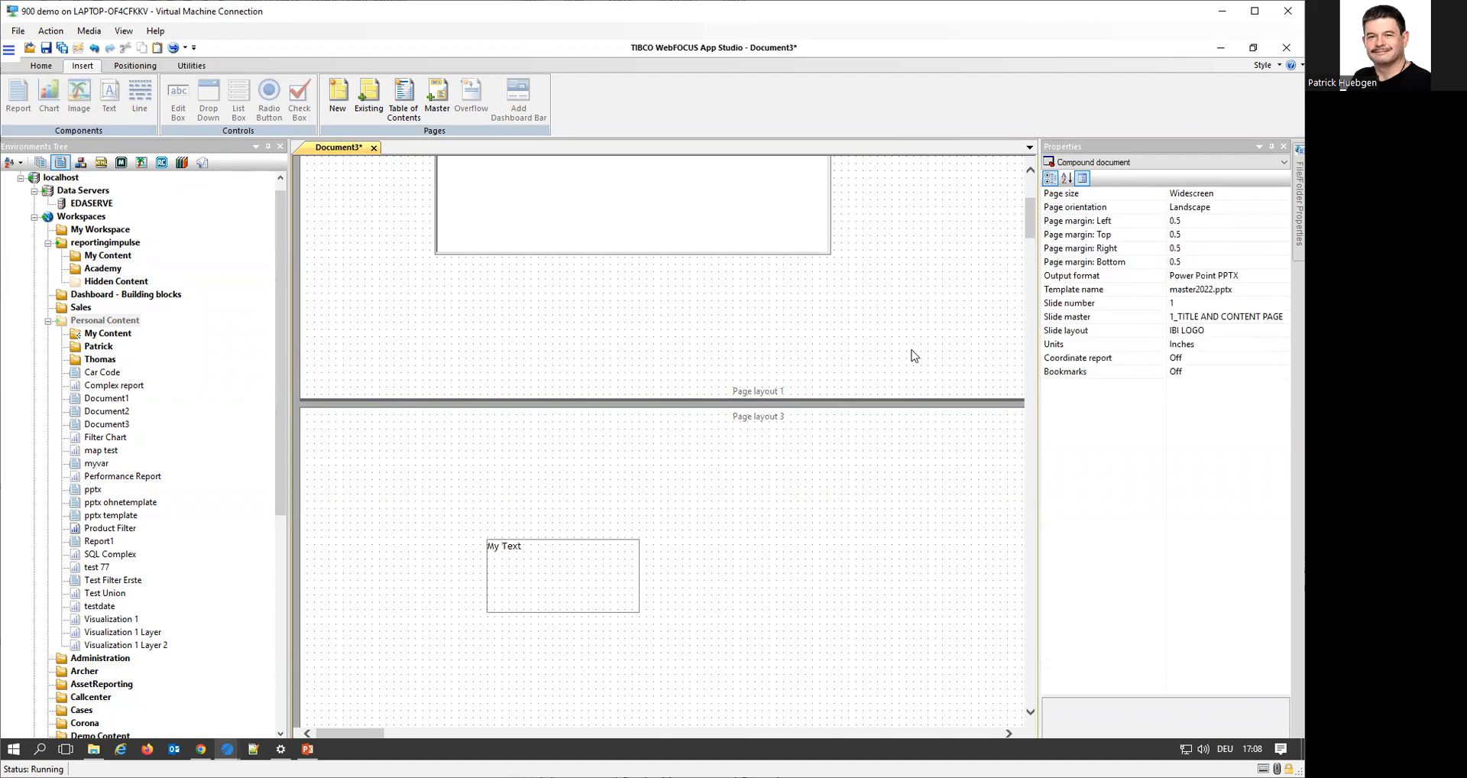
# Set Page layout 1's slide master to 1_TITLE AND CONTENT PAGE and its slide layout to IBI LOGO
pyautogui.scroll(3, 913, 355)
pyautogui.click(917, 409)
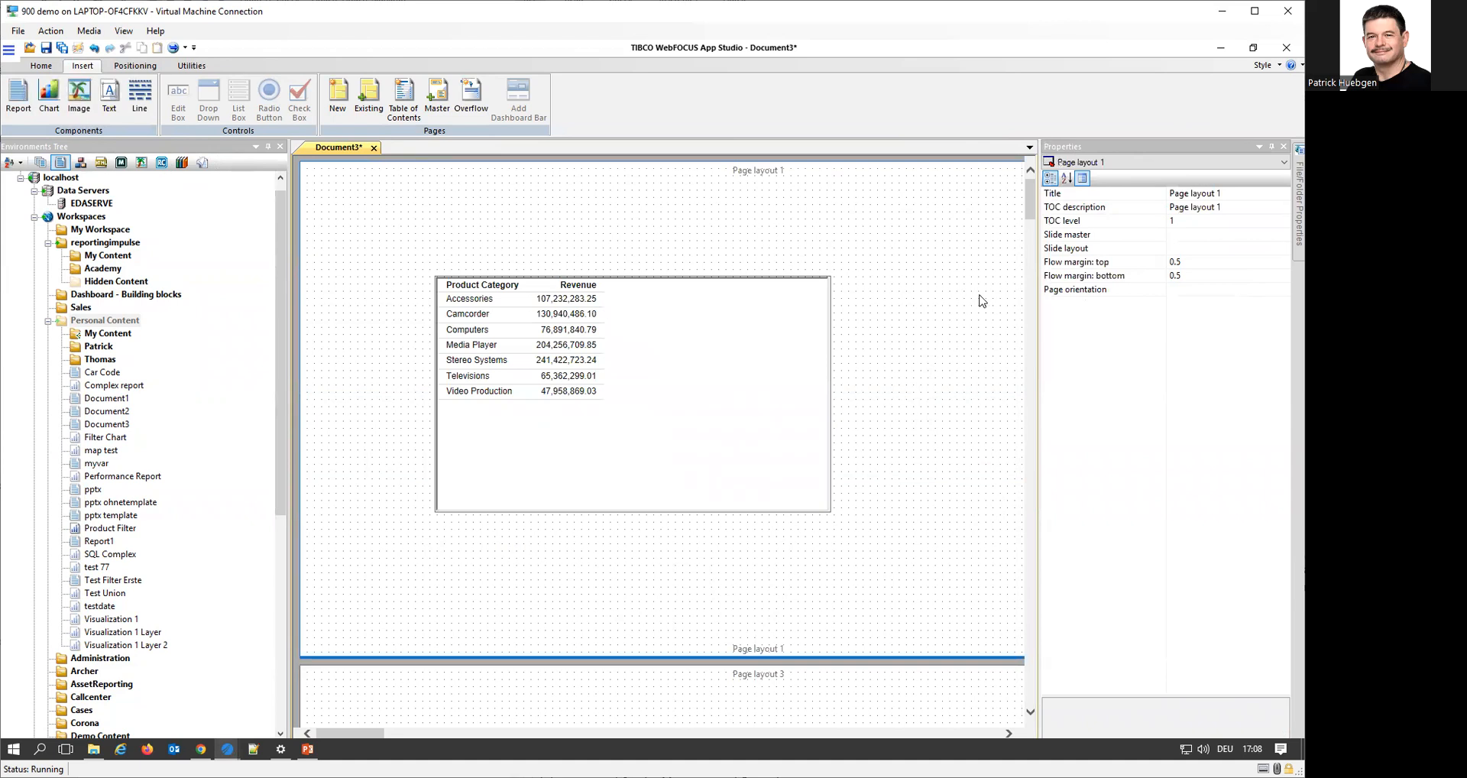
pyautogui.click(1281, 237)
pyautogui.click(1283, 236)
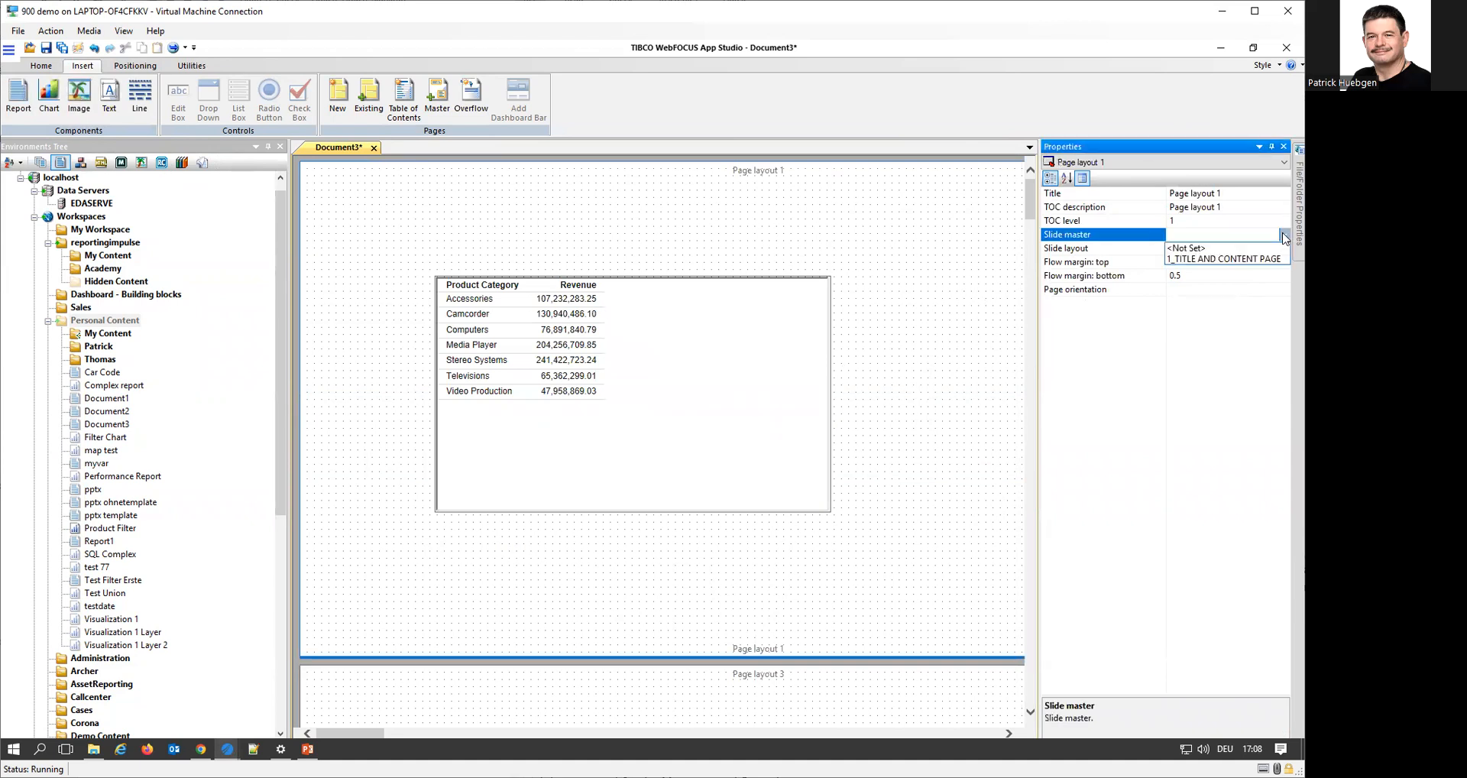
pyautogui.click(1247, 259)
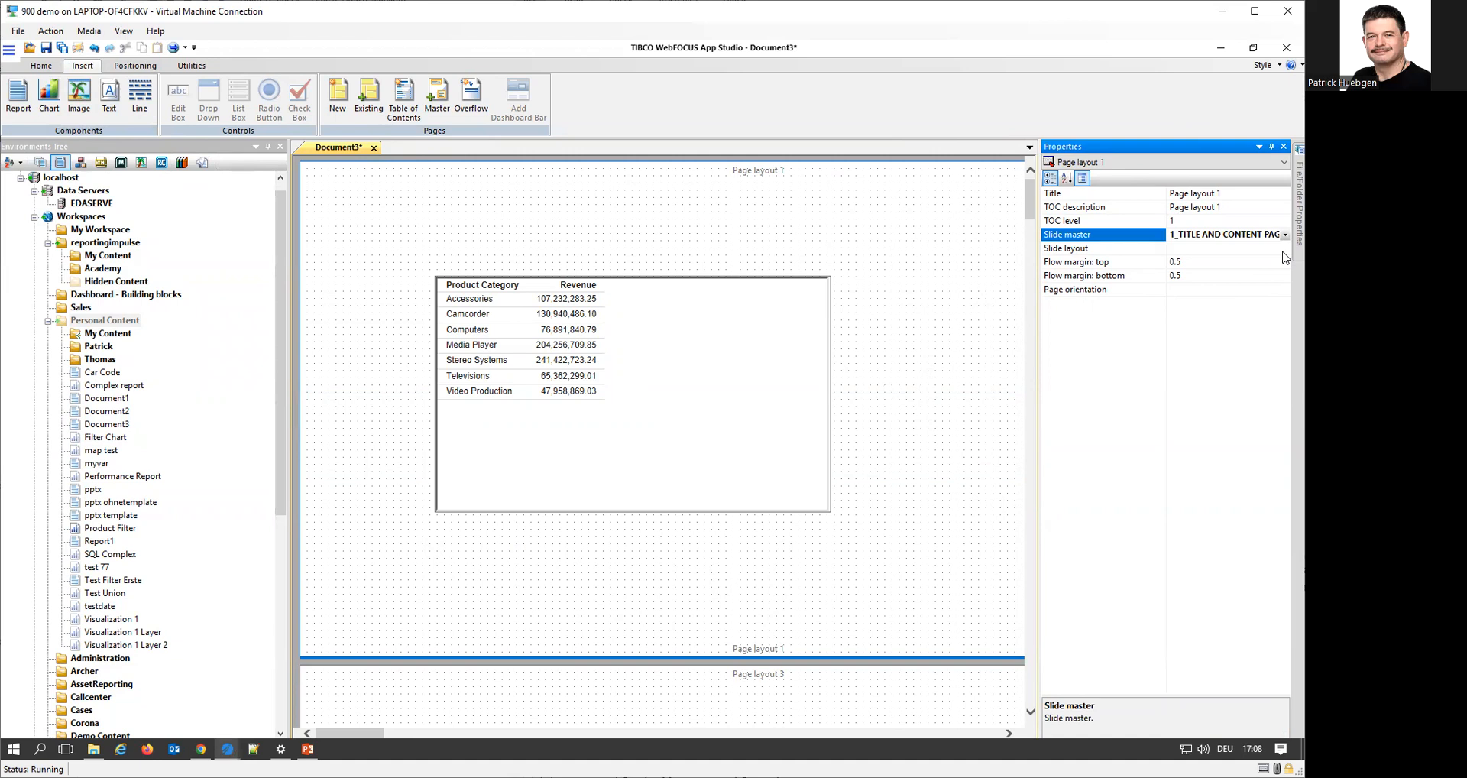
pyautogui.click(1192, 162)
pyautogui.click(1156, 183)
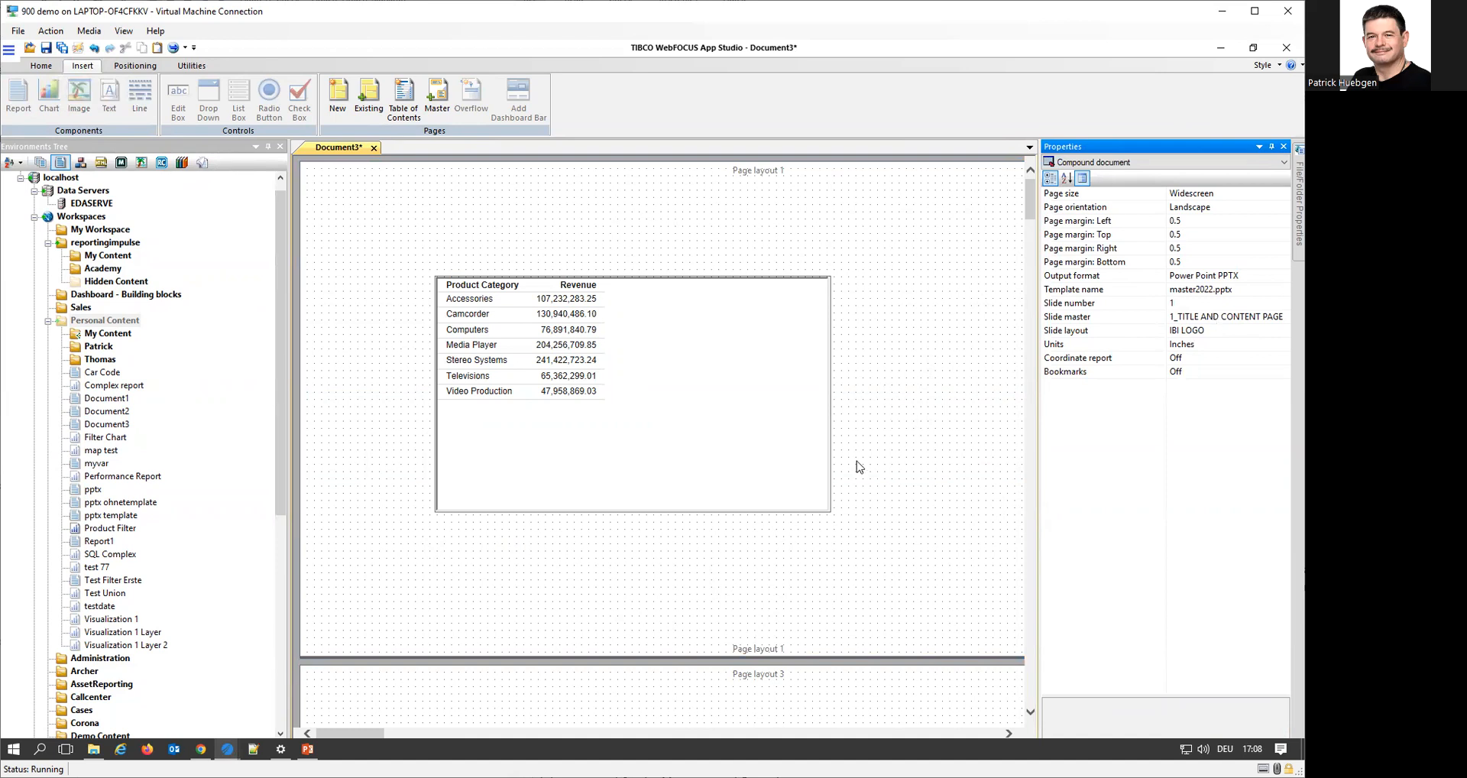
pyautogui.click(887, 410)
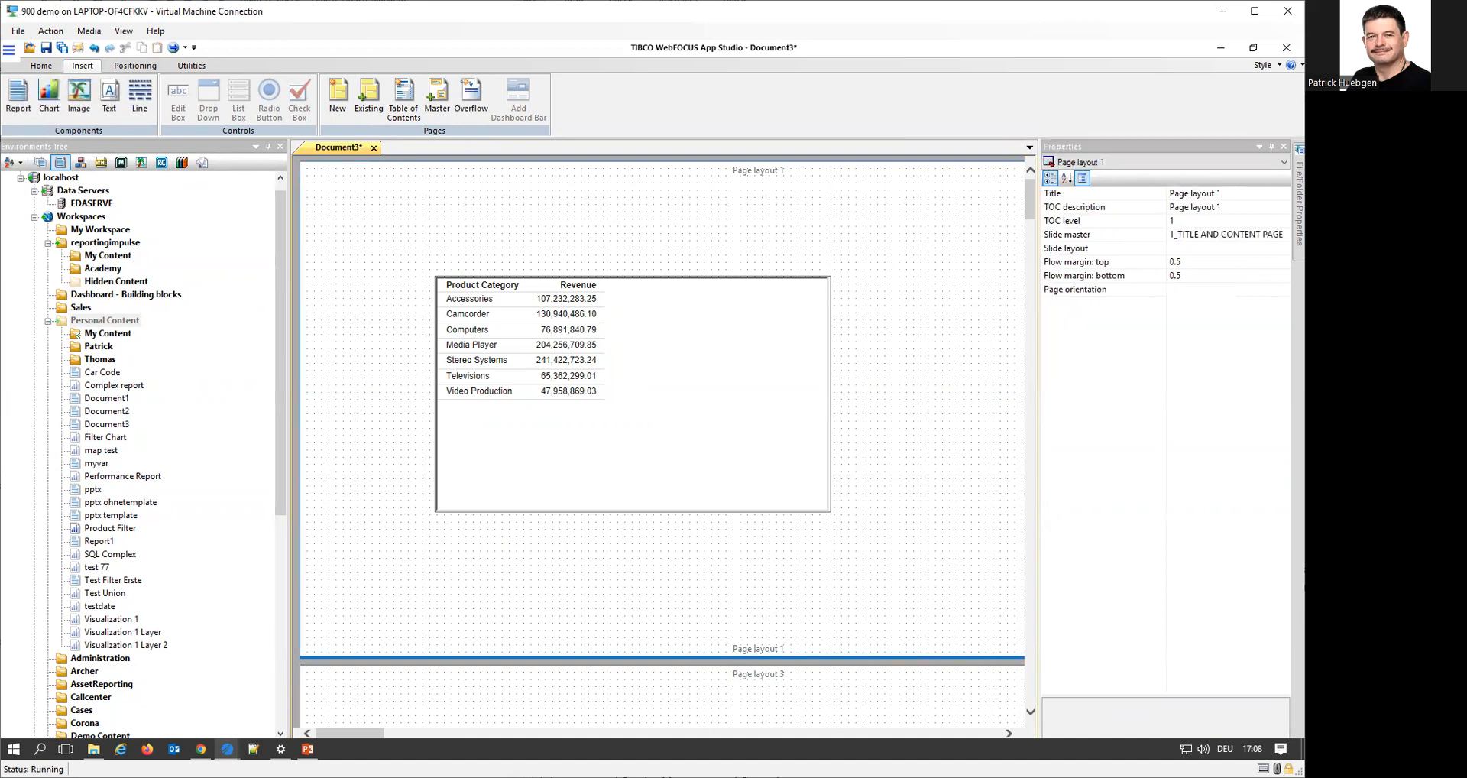
pyautogui.click(1271, 250)
pyautogui.click(1285, 250)
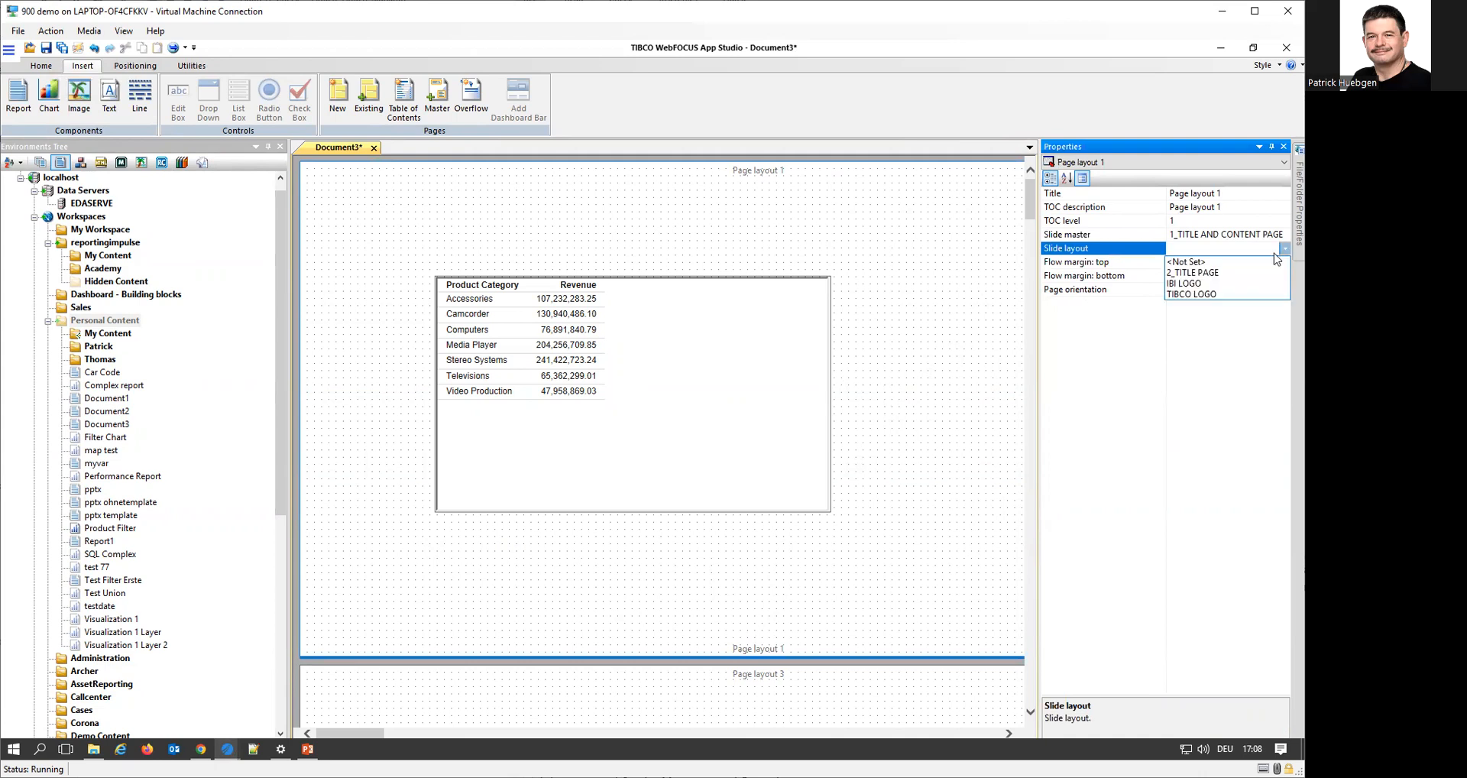
pyautogui.click(1187, 285)
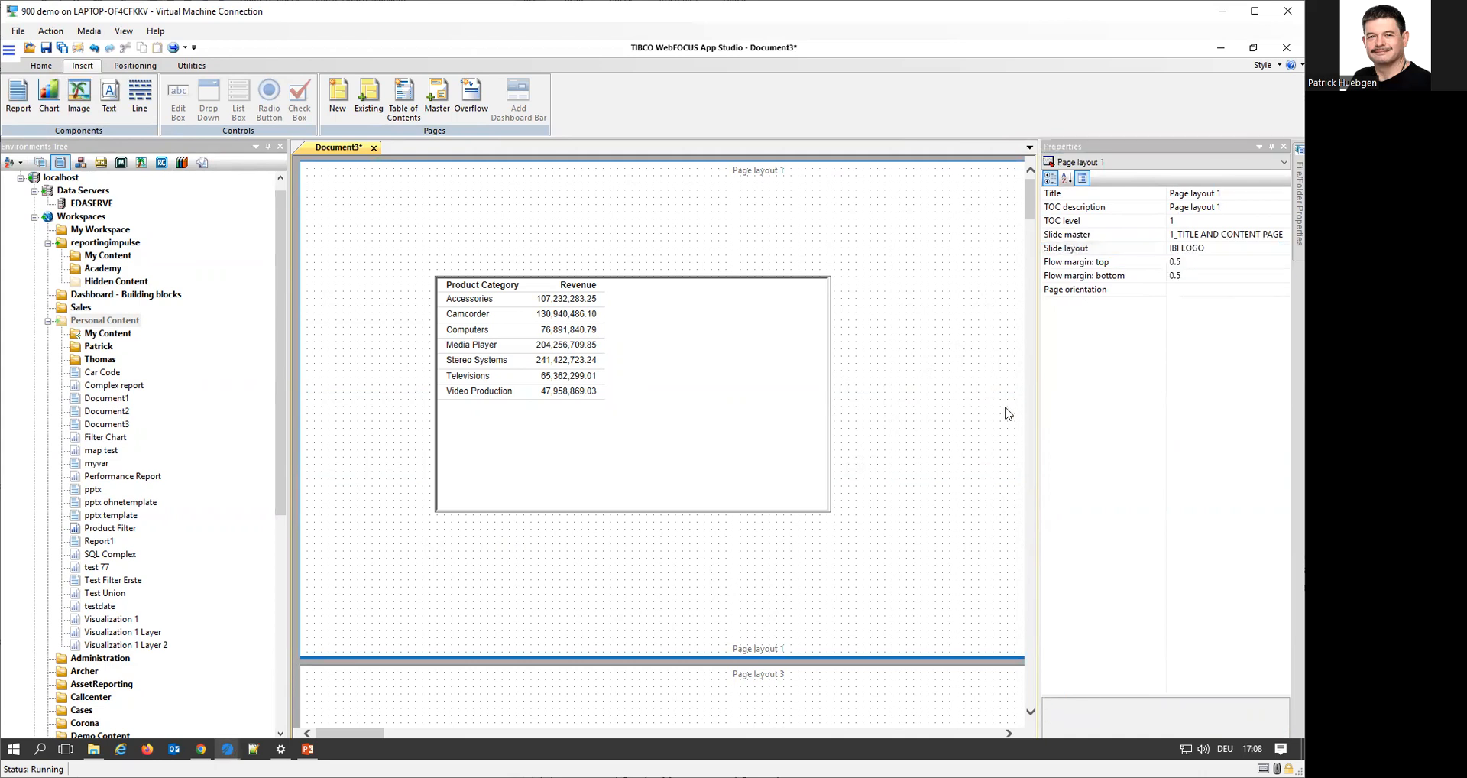
# Assign slide master 1_TITLE AND CONTENT PAGE and slide layout 2_TITLE PAGE to Page layout 3
pyautogui.scroll(-4, 1007, 413)
pyautogui.click(993, 534)
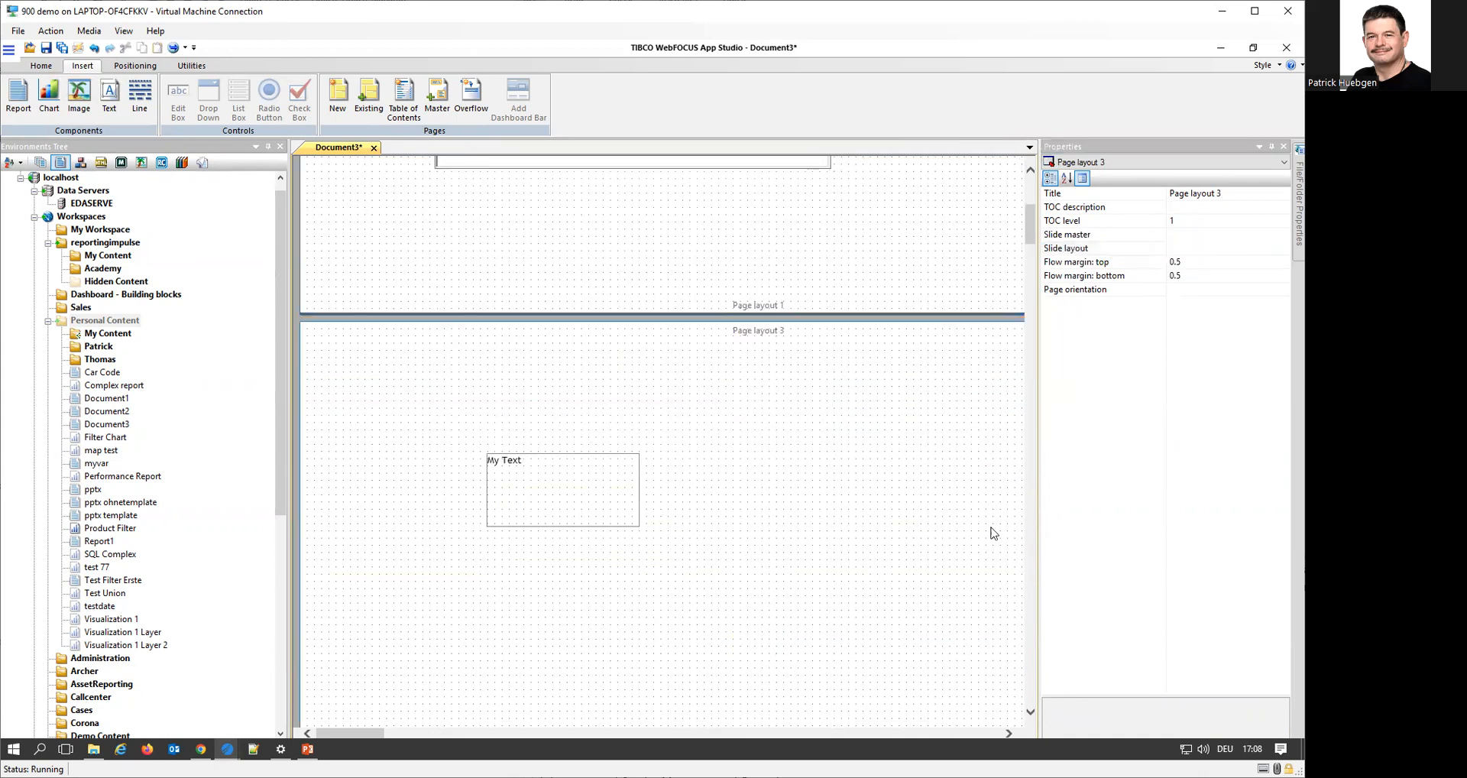
pyautogui.click(1271, 233)
pyautogui.click(1282, 237)
pyautogui.click(1242, 254)
pyautogui.click(1283, 249)
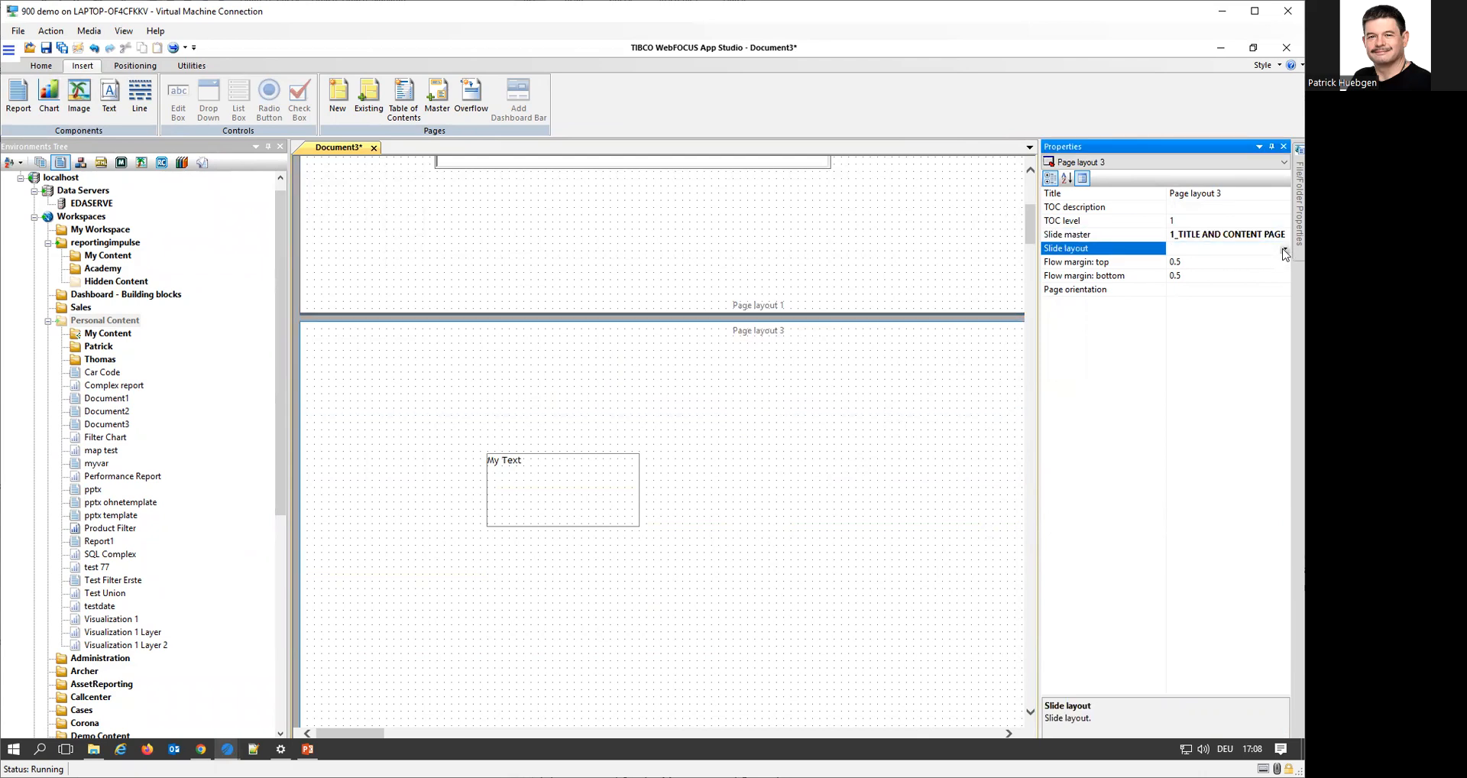
pyautogui.click(1284, 249)
pyautogui.click(1206, 272)
pyautogui.click(892, 535)
# Give Page layout 2 the slide master 1_TITLE AND CONTENT PAGE and the slide layout TIBCO LOGO
pyautogui.scroll(-3, 893, 535)
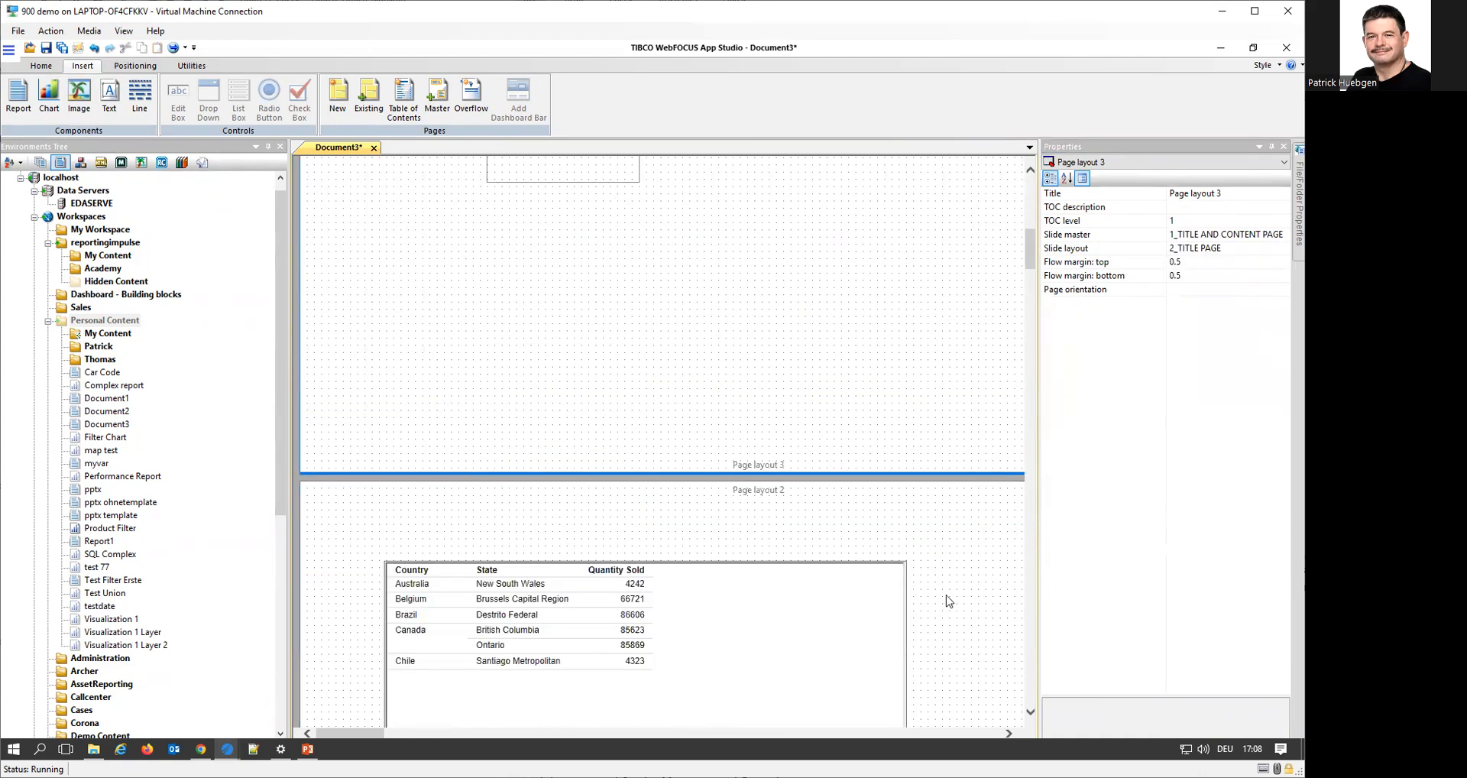
pyautogui.click(1282, 235)
pyautogui.click(1284, 235)
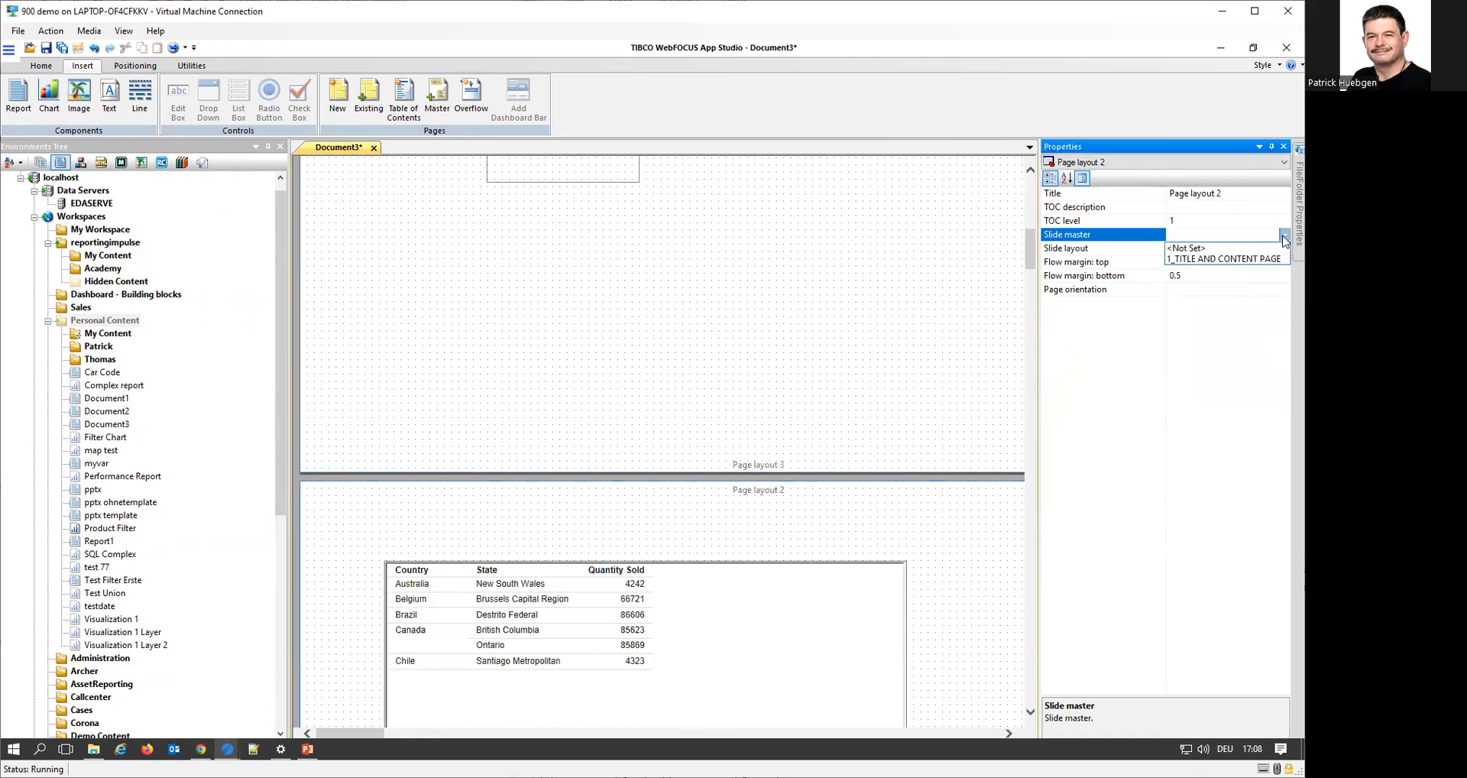
pyautogui.click(1262, 260)
pyautogui.click(1284, 250)
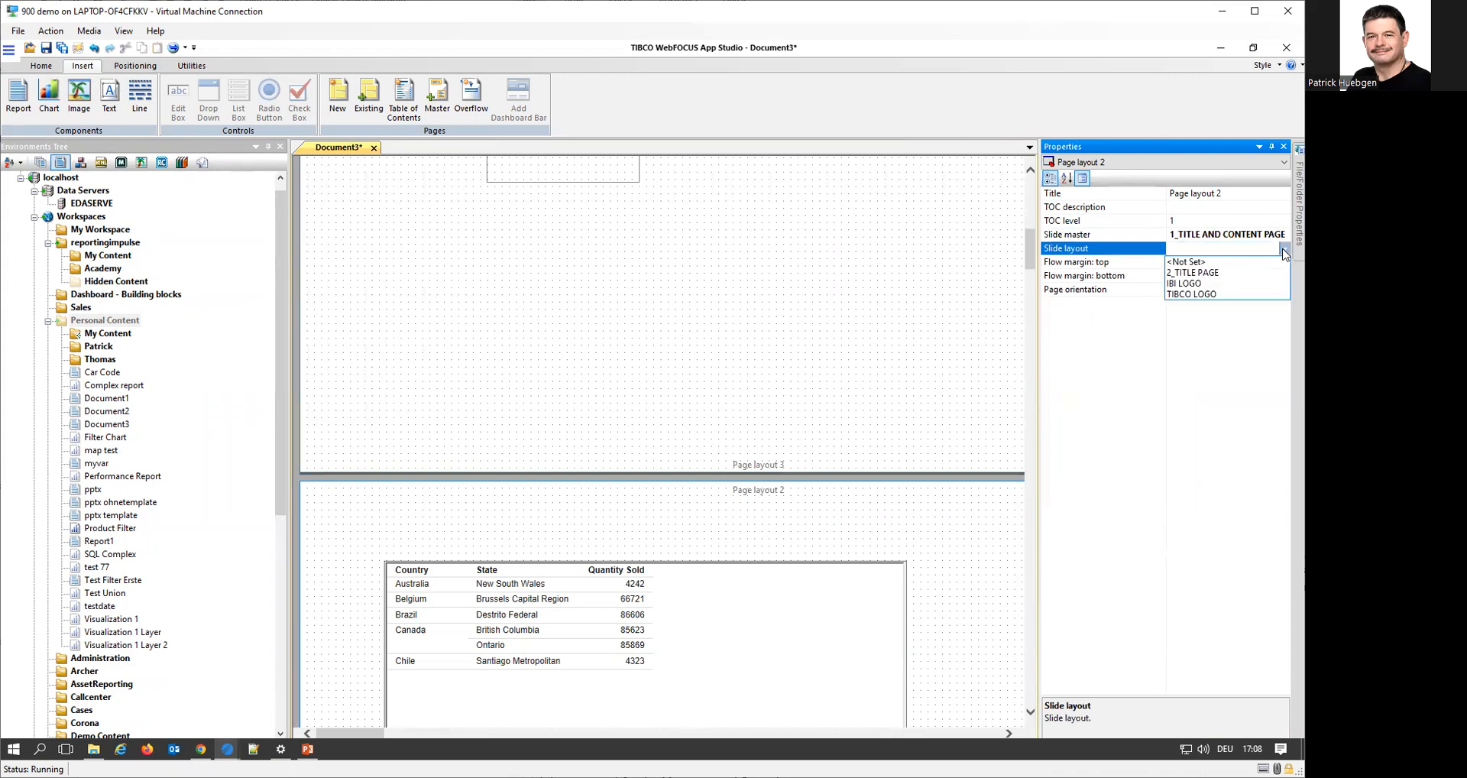
pyautogui.click(1220, 295)
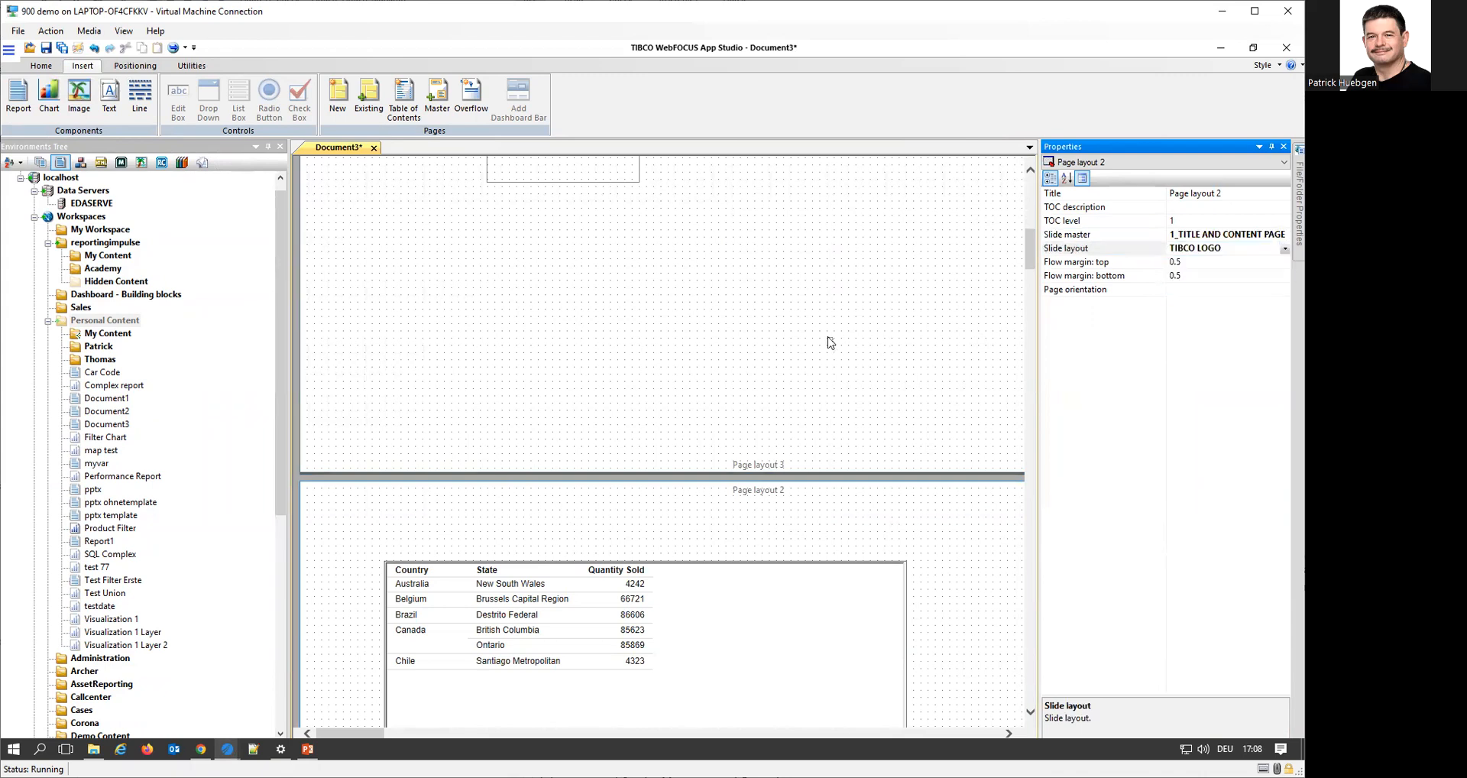
# Run the compound document and open the generated PPTX file in PowerPoint, dismissing the dialog messages
pyautogui.scroll(3, 830, 343)
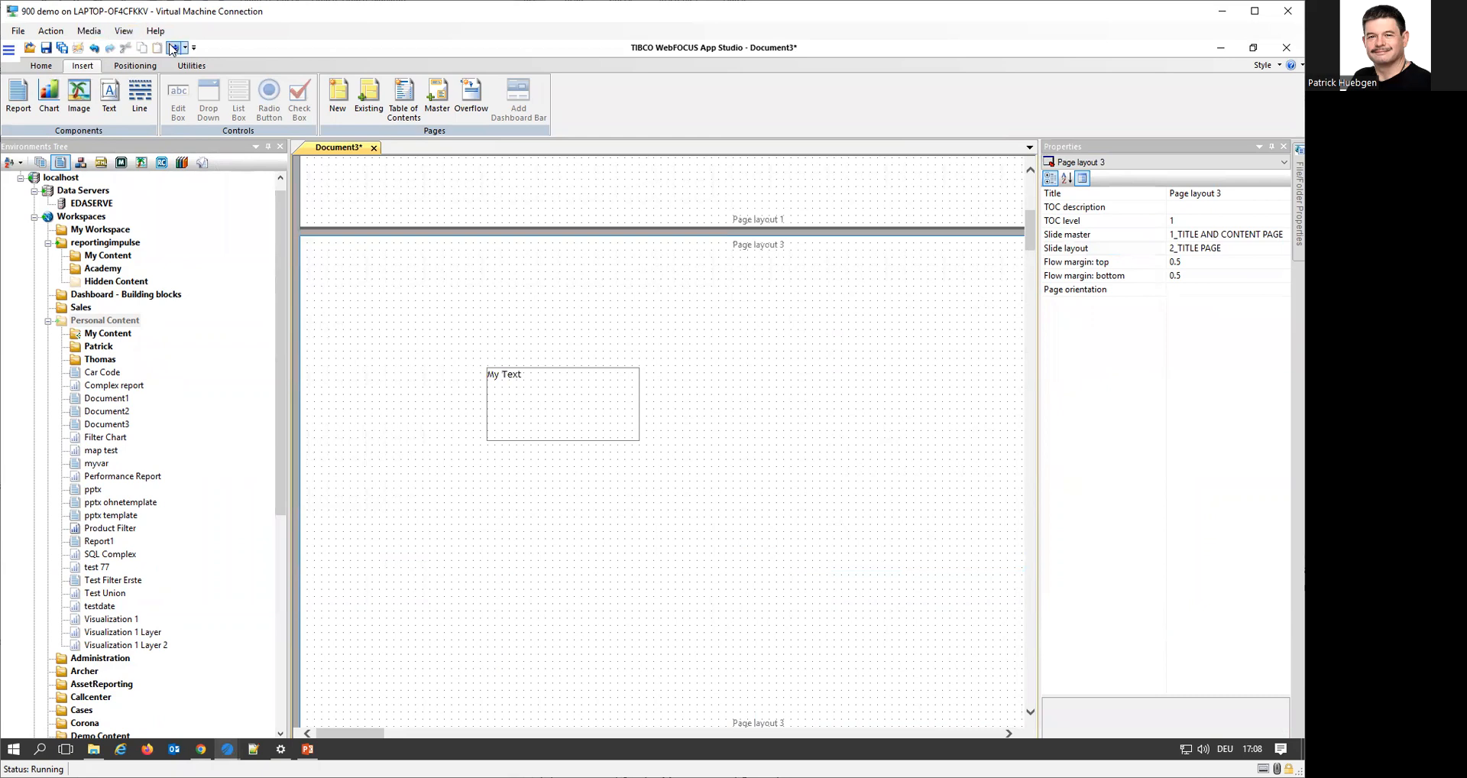
pyautogui.click(173, 47)
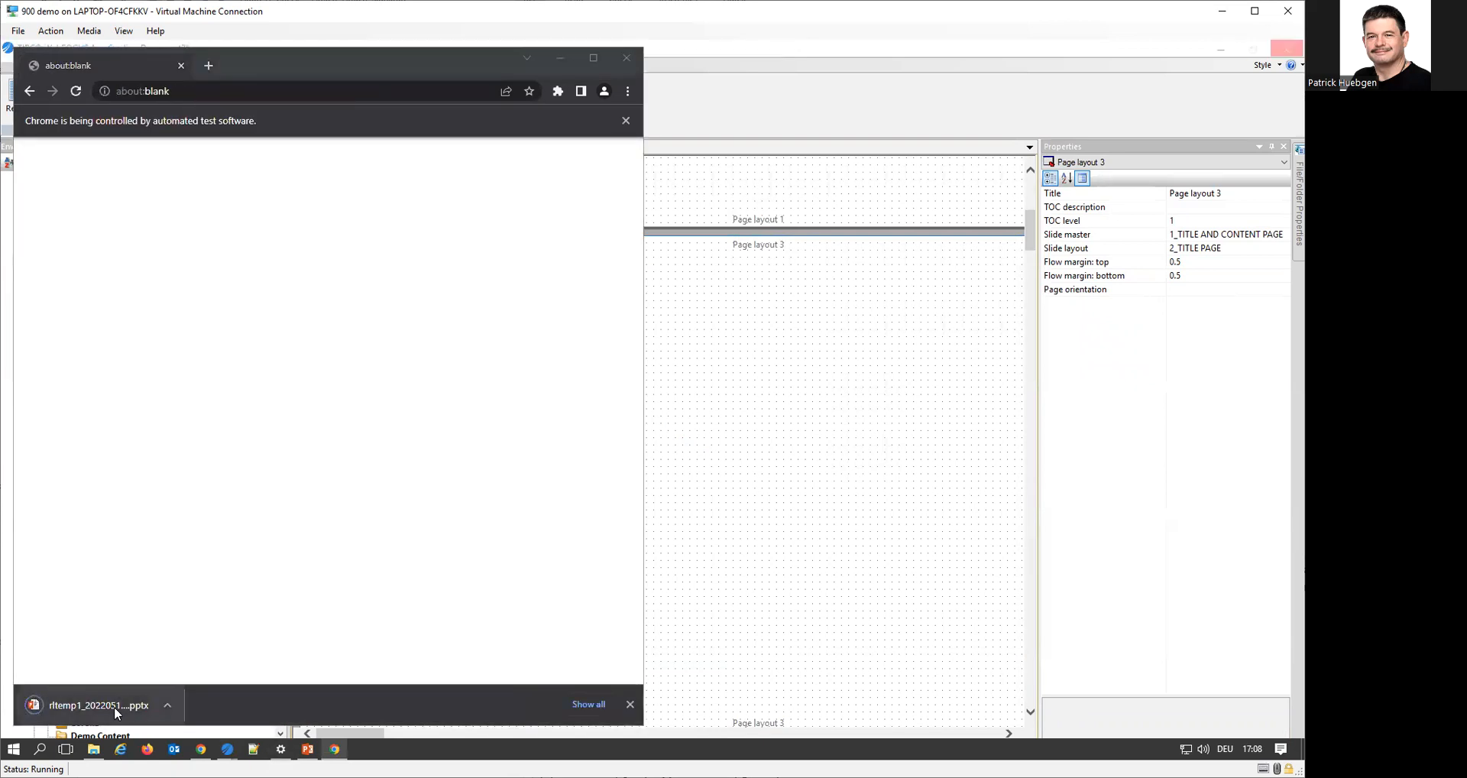
pyautogui.click(113, 706)
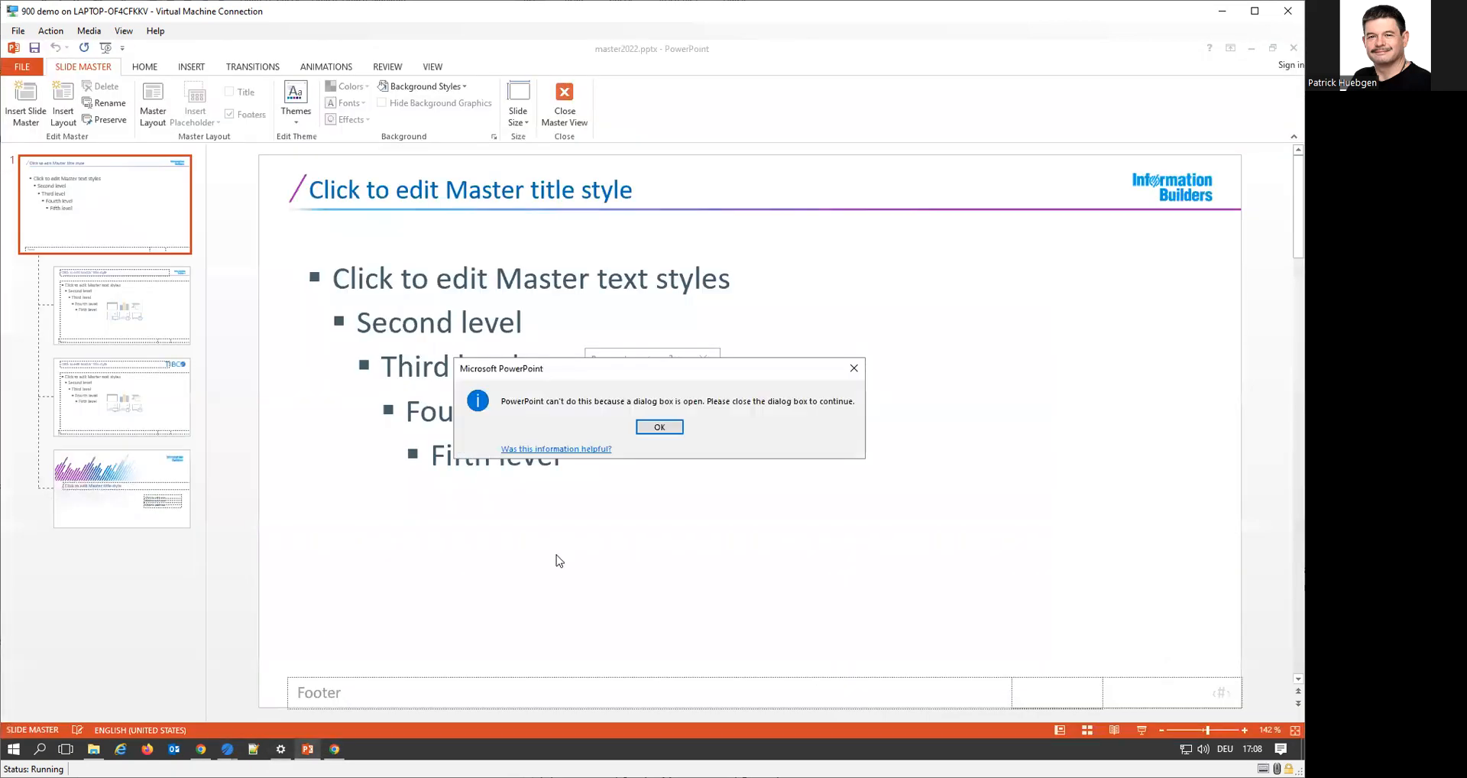
pyautogui.click(671, 425)
pyautogui.click(687, 413)
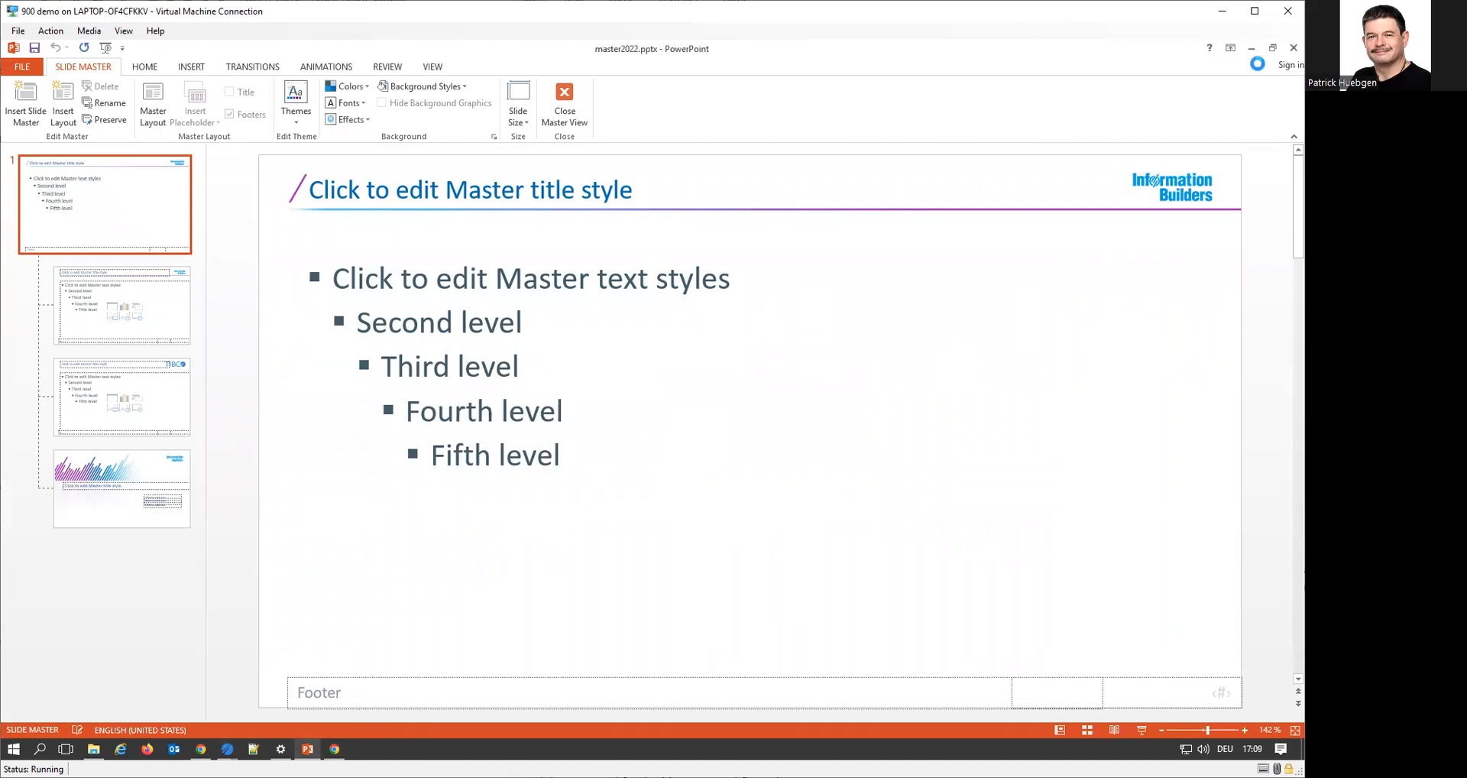